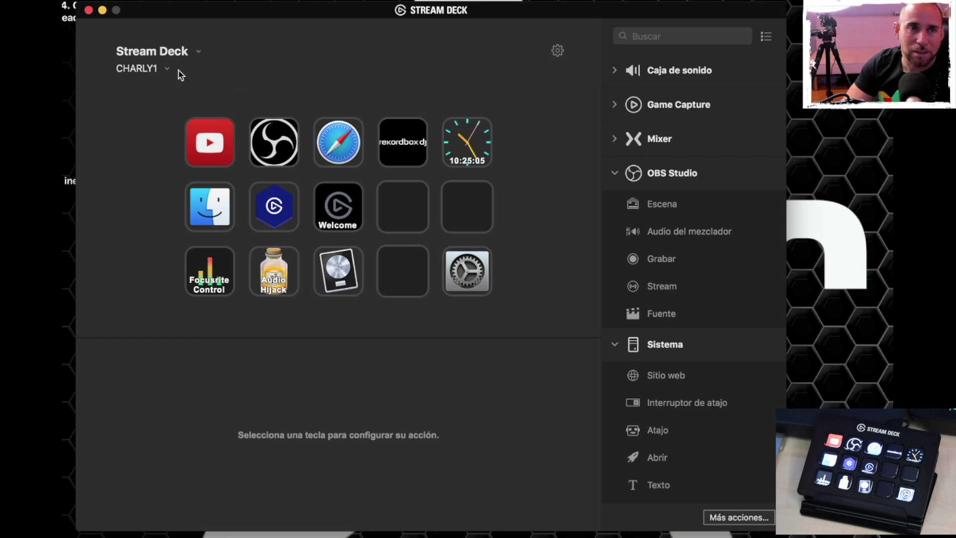
# Step: Check the connected devices and create a new, empty Stream Deck profile
pyautogui.click(170, 52)
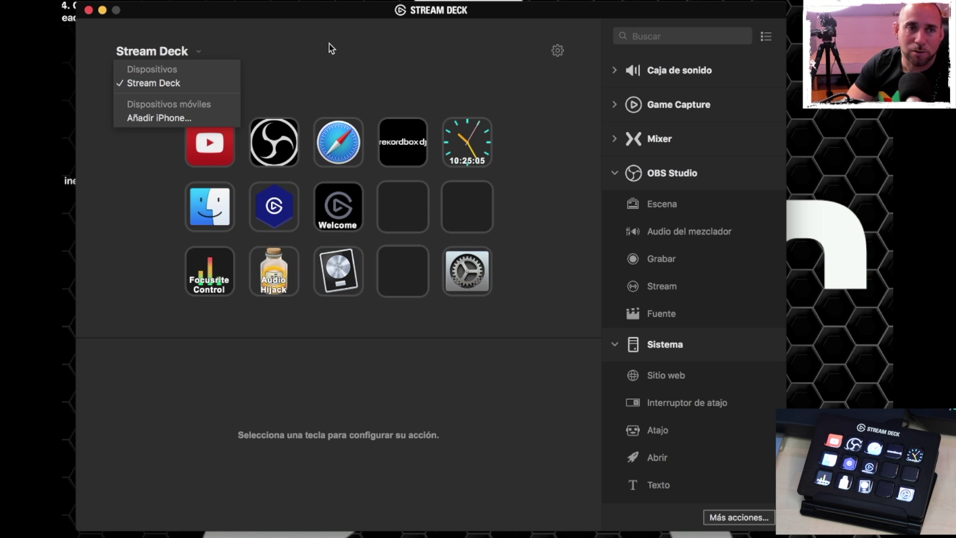
pyautogui.click(329, 48)
pyautogui.click(162, 70)
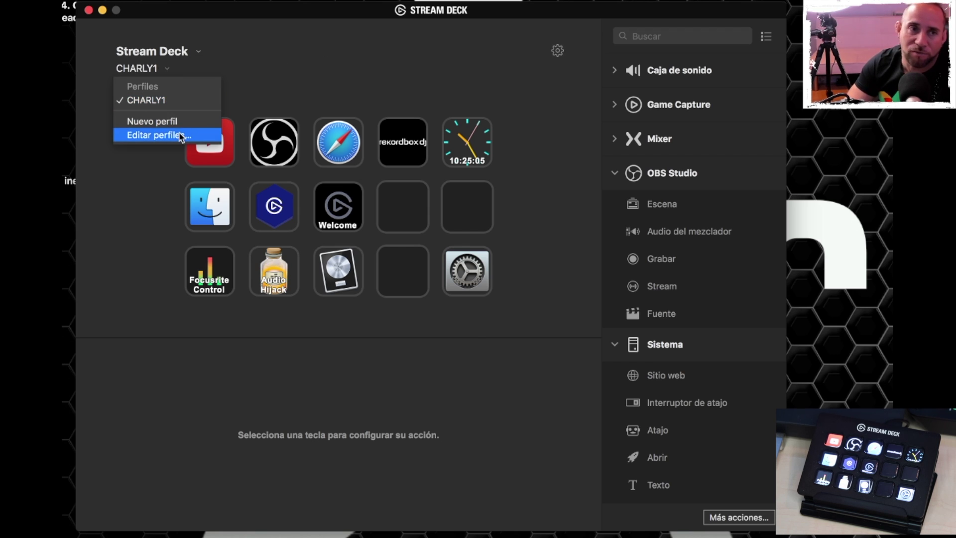
pyautogui.click(175, 122)
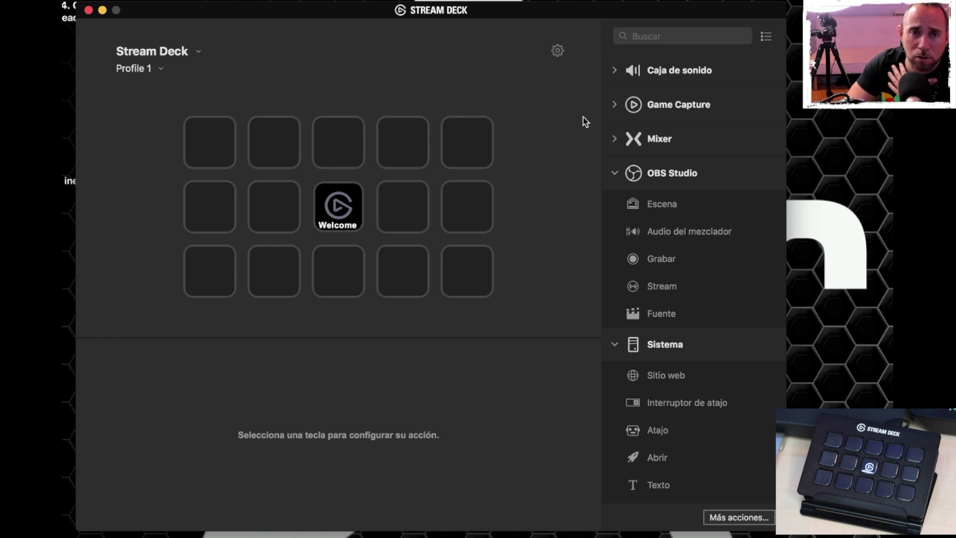
# Step: Examine the actions available under Caja de sonido, Game Capture and Mixer, closing the Game Capture update window
pyautogui.click(616, 71)
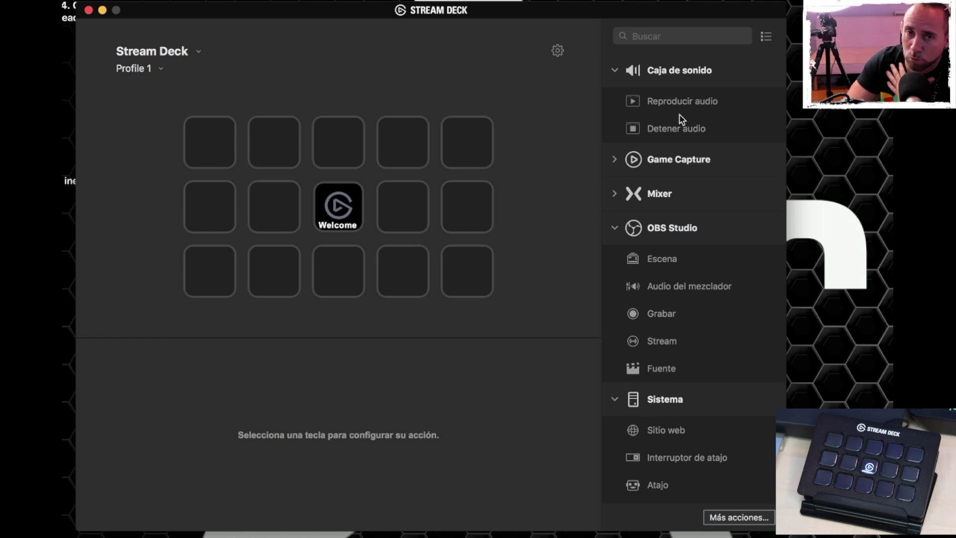
pyautogui.click(616, 72)
pyautogui.click(616, 106)
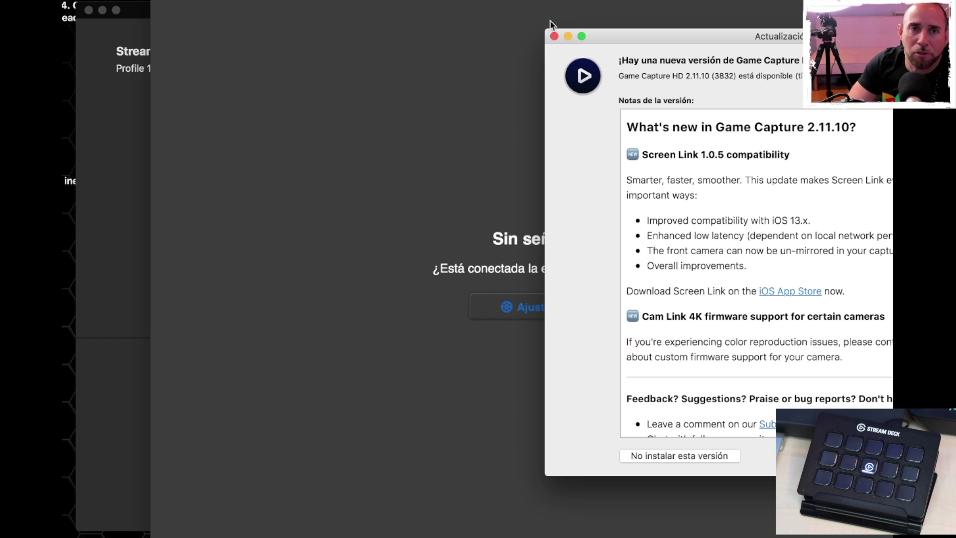
pyautogui.click(553, 36)
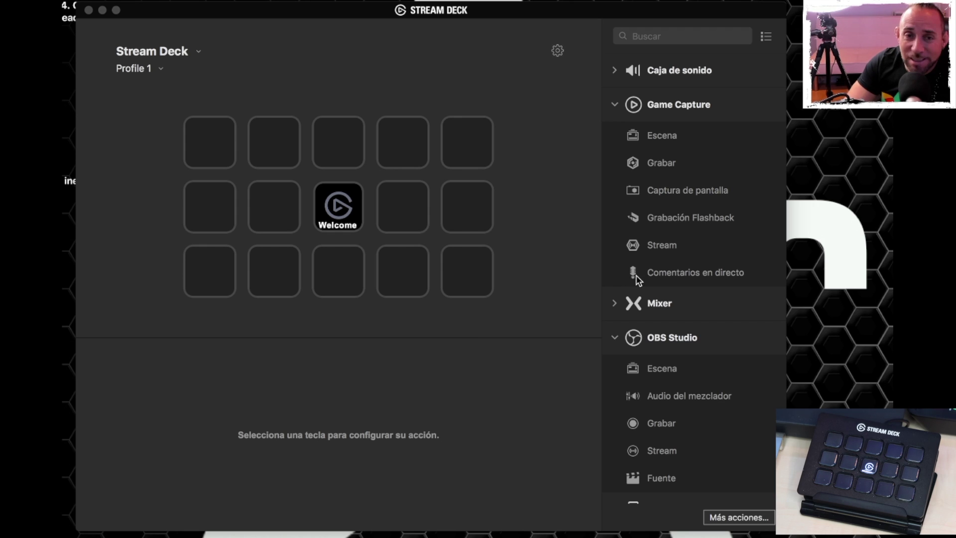
pyautogui.click(620, 308)
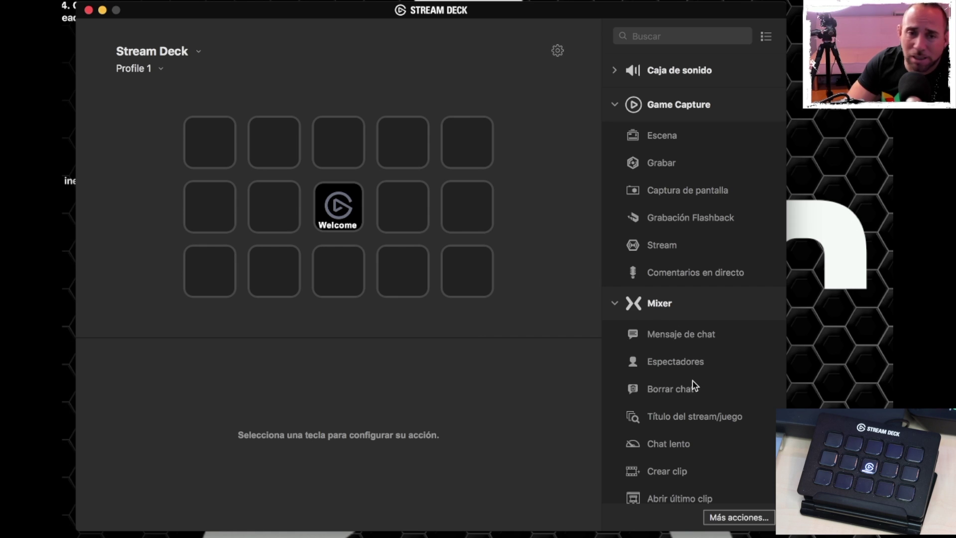
pyautogui.scroll(-5, 691, 386)
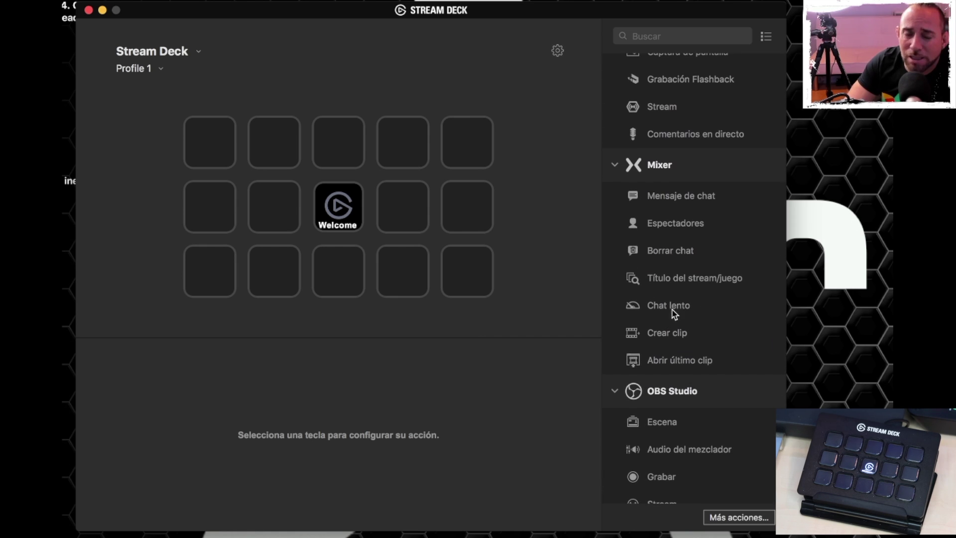
pyautogui.click(616, 166)
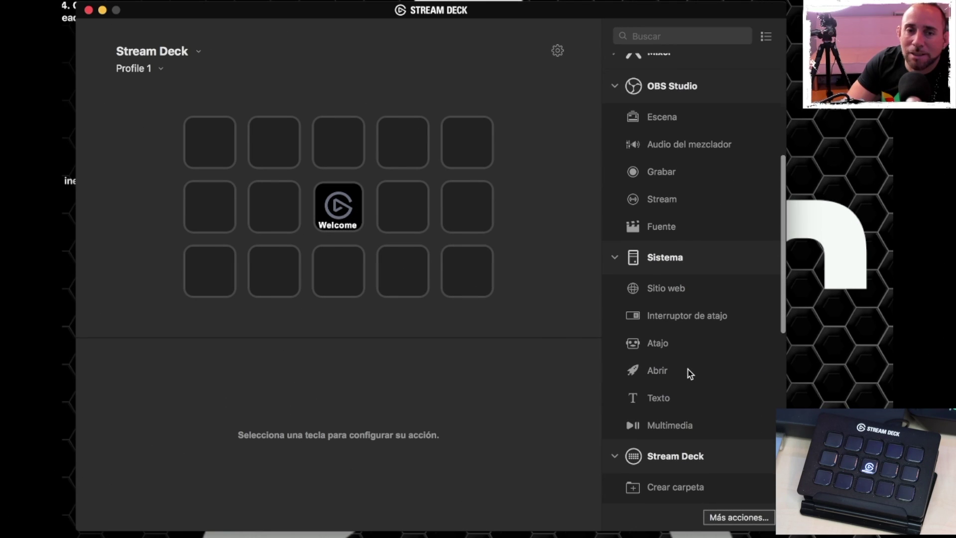
# Step: Place a Sitio web action from Sistema on the first key of the top row
pyautogui.scroll(-2, 689, 373)
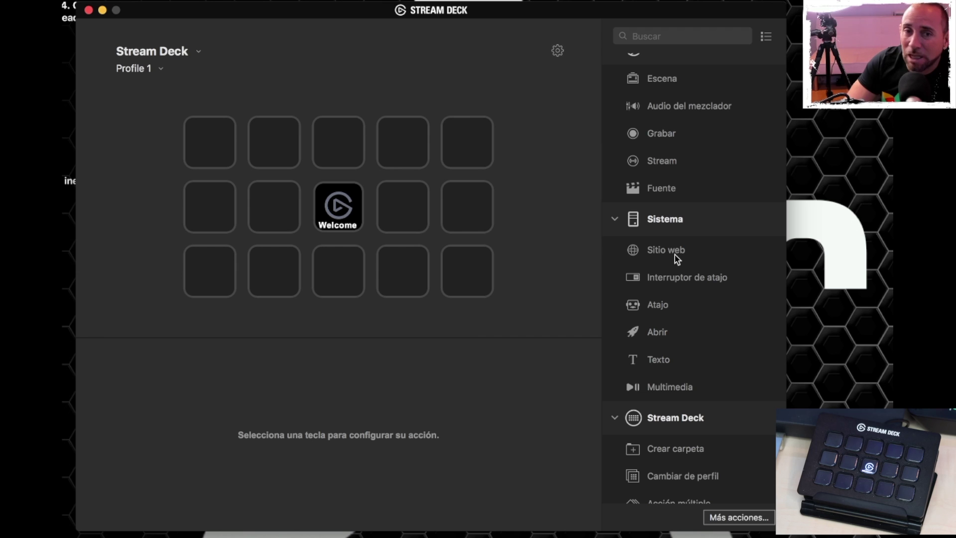
pyautogui.moveTo(655, 253); pyautogui.dragTo(213, 143)
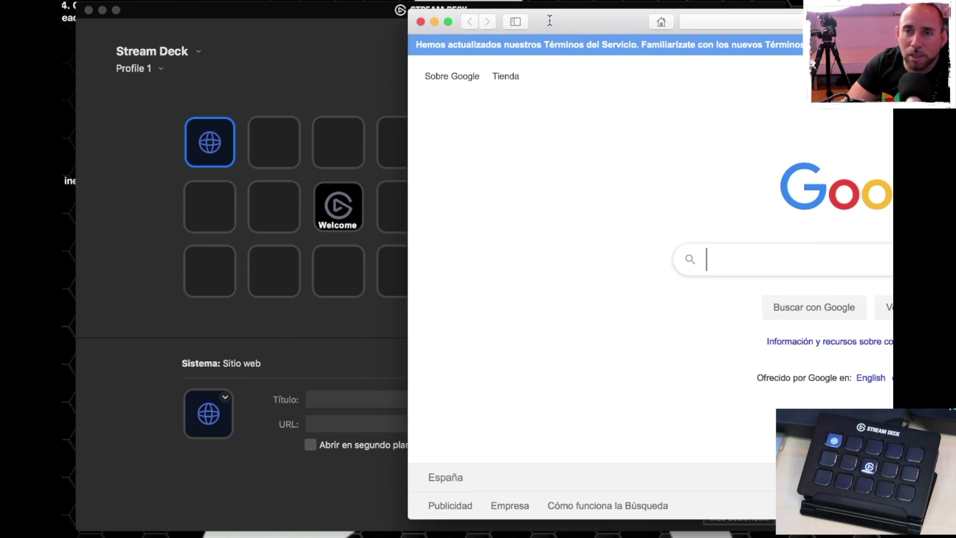
# Step: Find the creator's YouTube channel through a Google search in the browser, copy its page address and close the window
pyautogui.moveTo(550, 20); pyautogui.dragTo(662, 64)
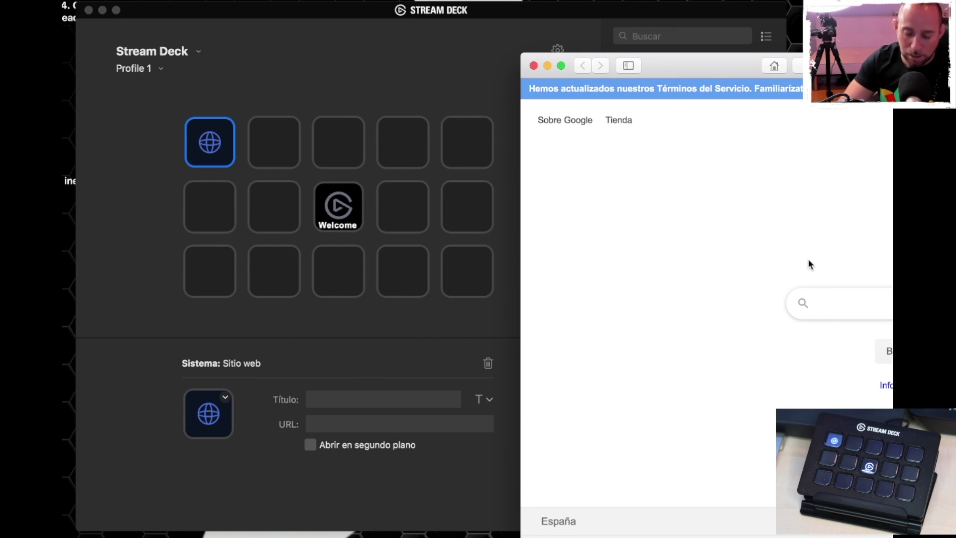
pyautogui.write('charly rod')
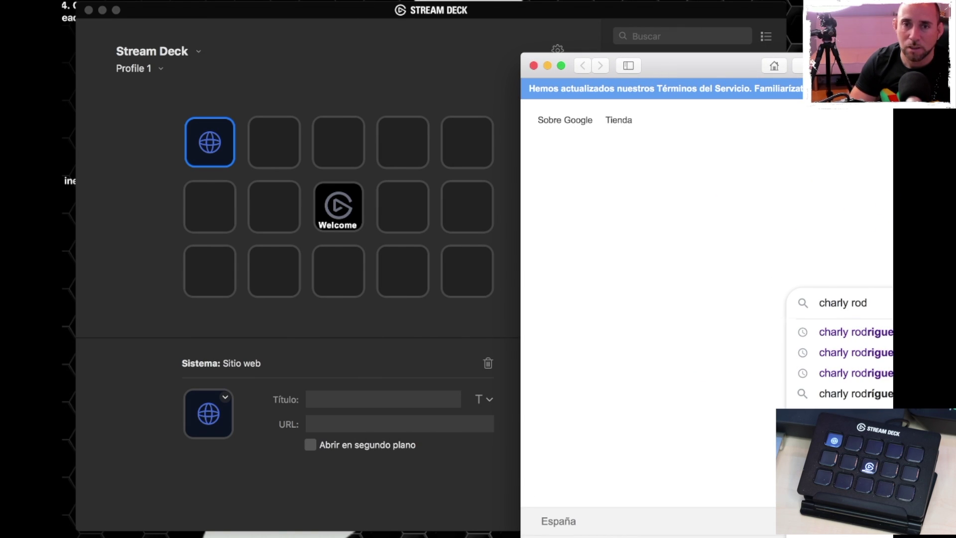
pyautogui.write('riguez youtube')
pyautogui.press('Return')
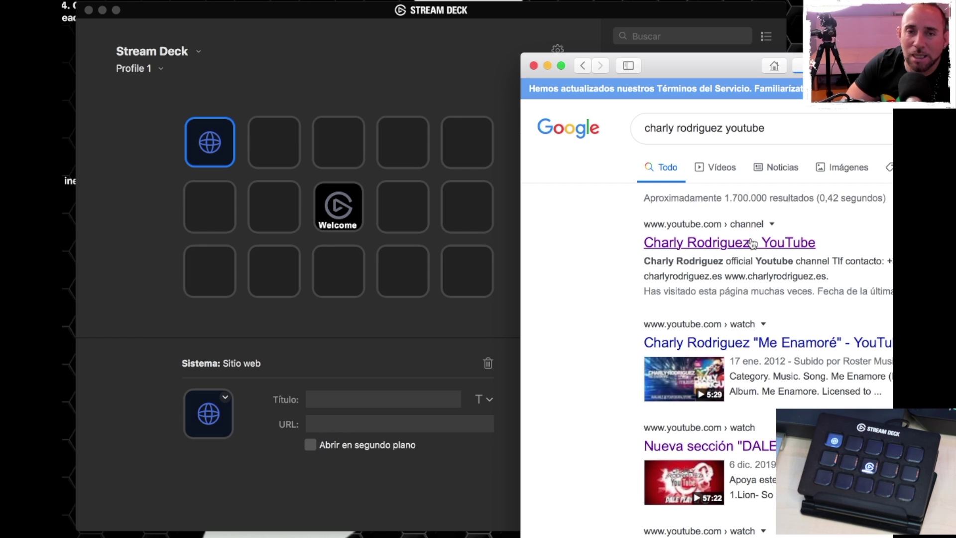
pyautogui.doubleClick(714, 70)
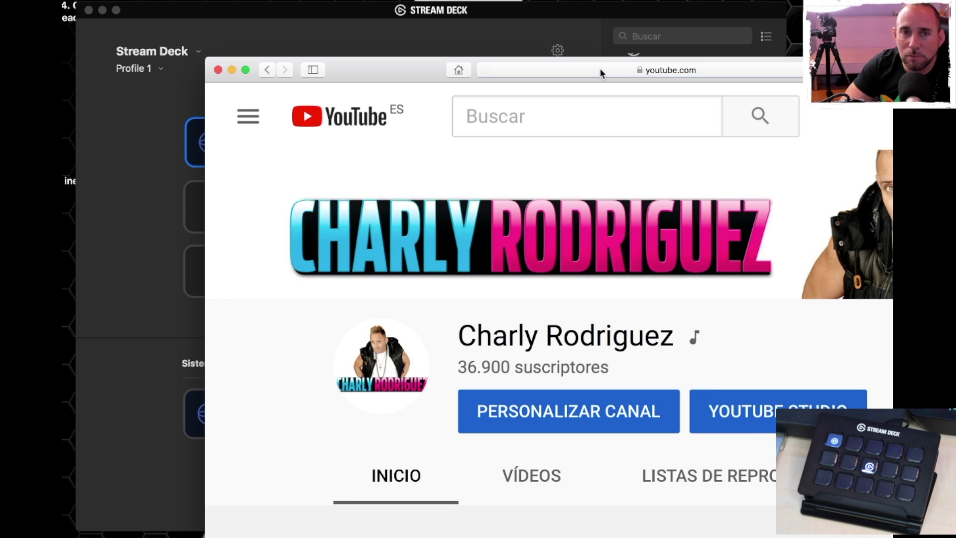
pyautogui.click(599, 69)
pyautogui.press('super+c')
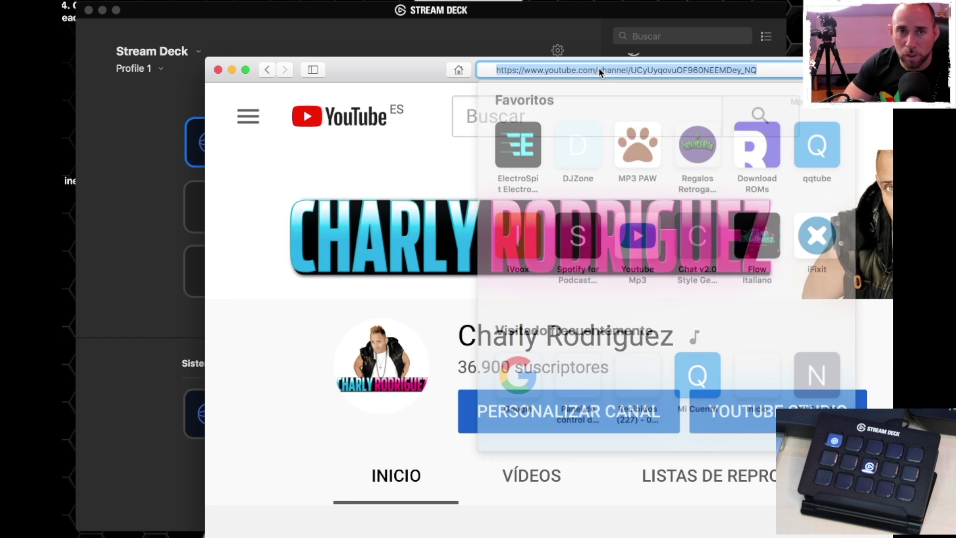
pyautogui.click(218, 70)
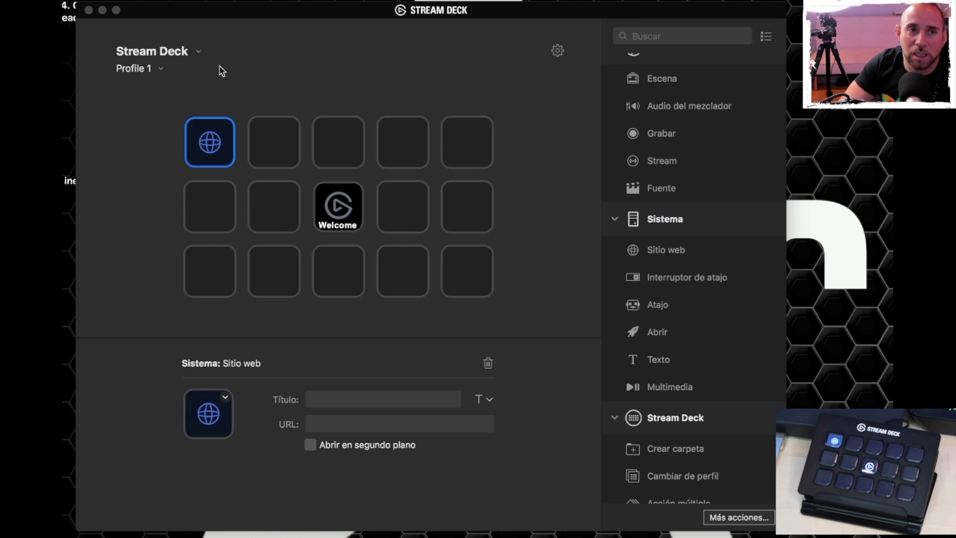
# Step: Set the Sitio web key's URL to the copied channel address and its title to "youtube"
pyautogui.click(343, 424)
pyautogui.press('super+v')
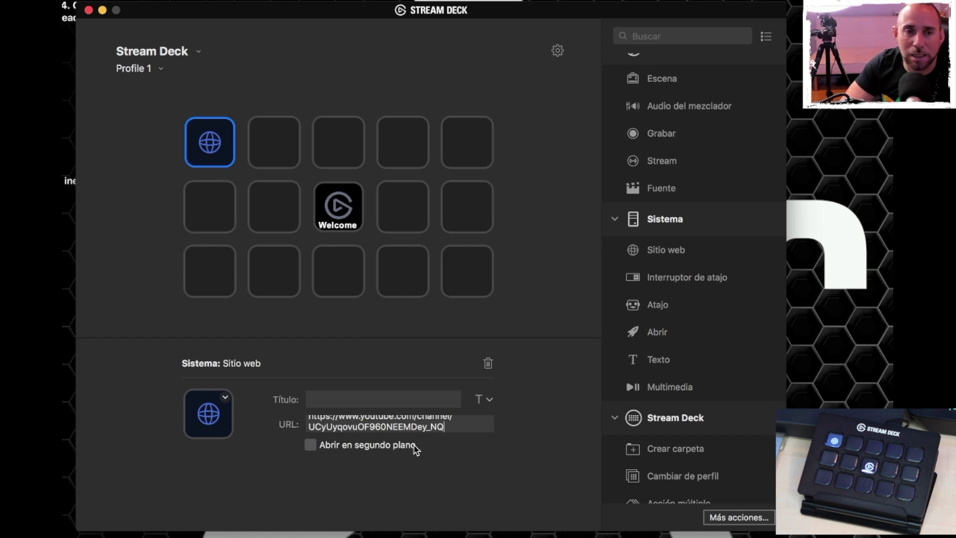
pyautogui.click(407, 400)
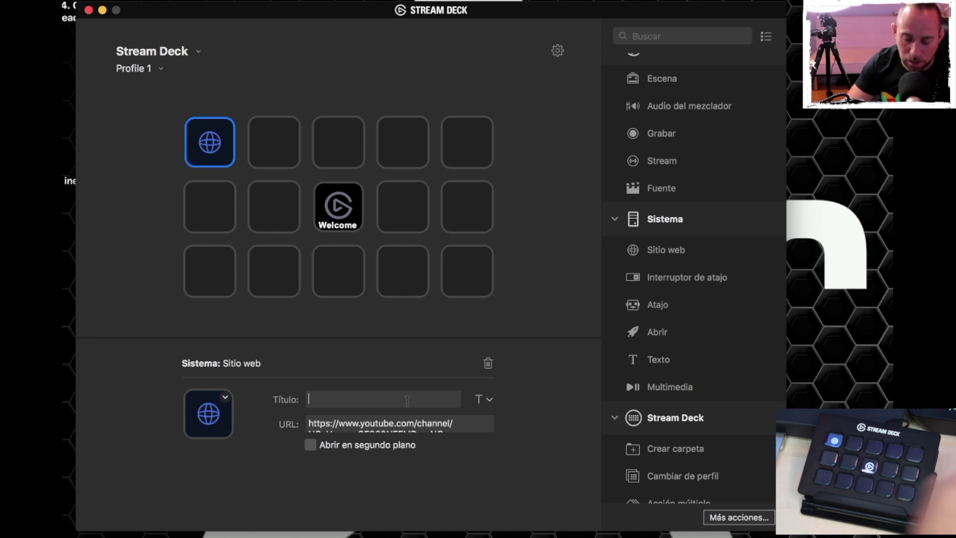
pyautogui.write('youtube')
pyautogui.press('Return')
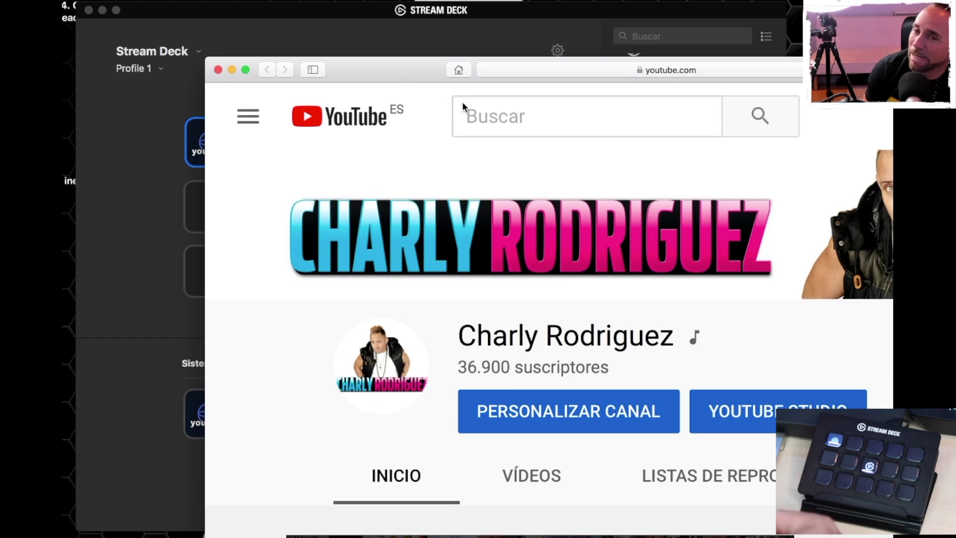
pyautogui.click(218, 70)
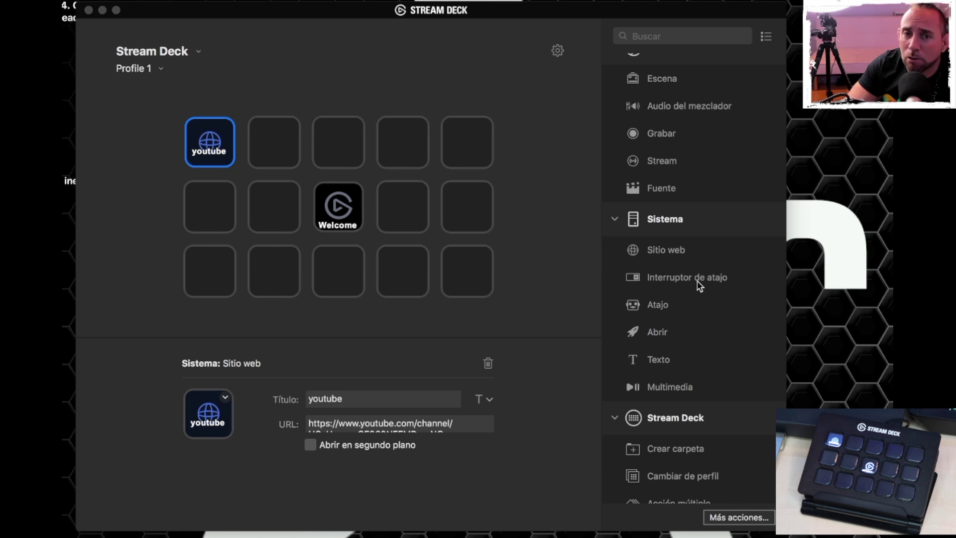
# Step: Assign Interruptor de atajo to the second top-row key and an Abrir action for Audio Hijack.app to the third
pyautogui.moveTo(691, 281); pyautogui.dragTo(274, 147)
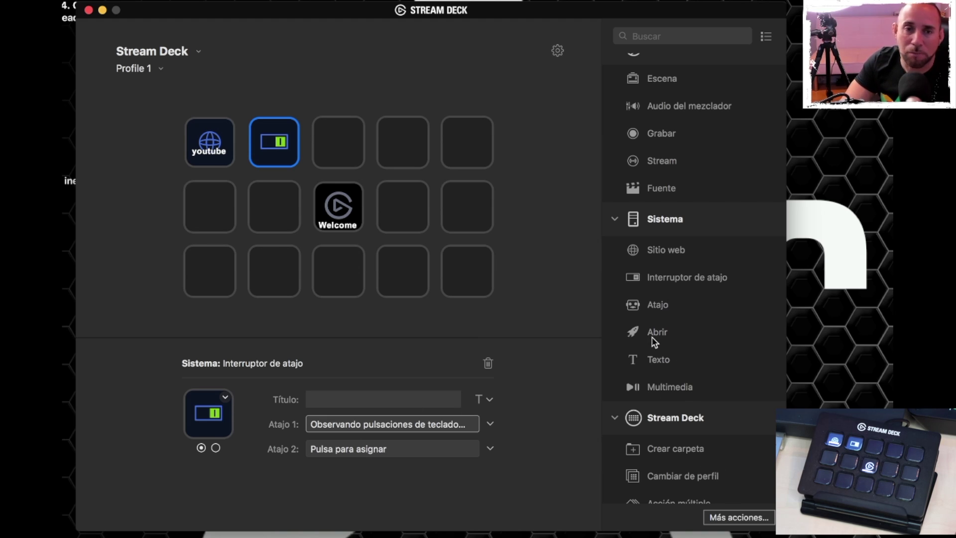
pyautogui.moveTo(656, 335); pyautogui.dragTo(339, 144)
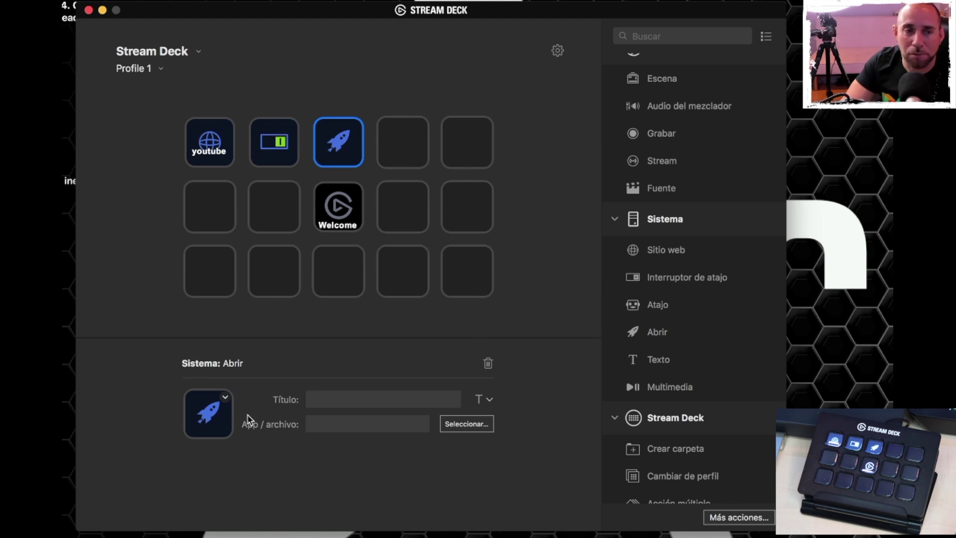
pyautogui.click(458, 420)
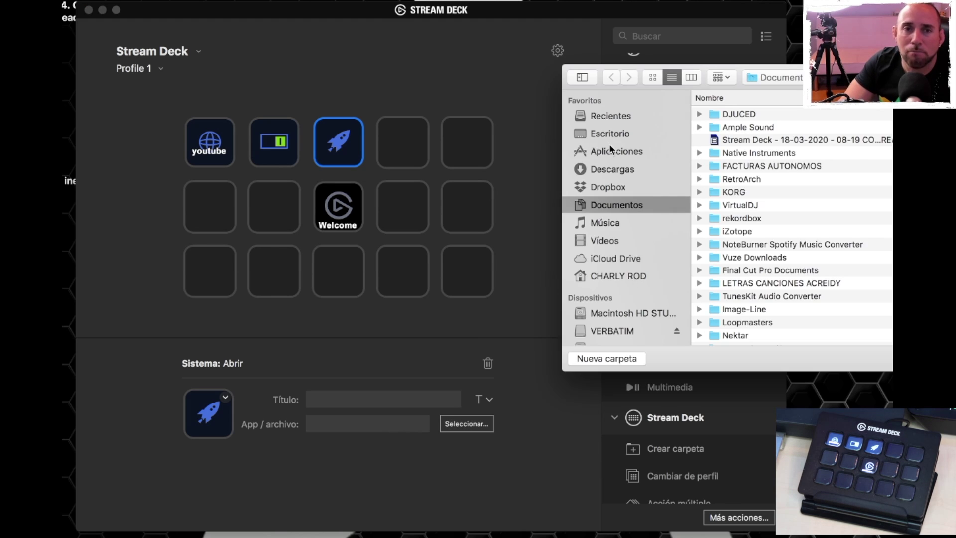
pyautogui.click(613, 151)
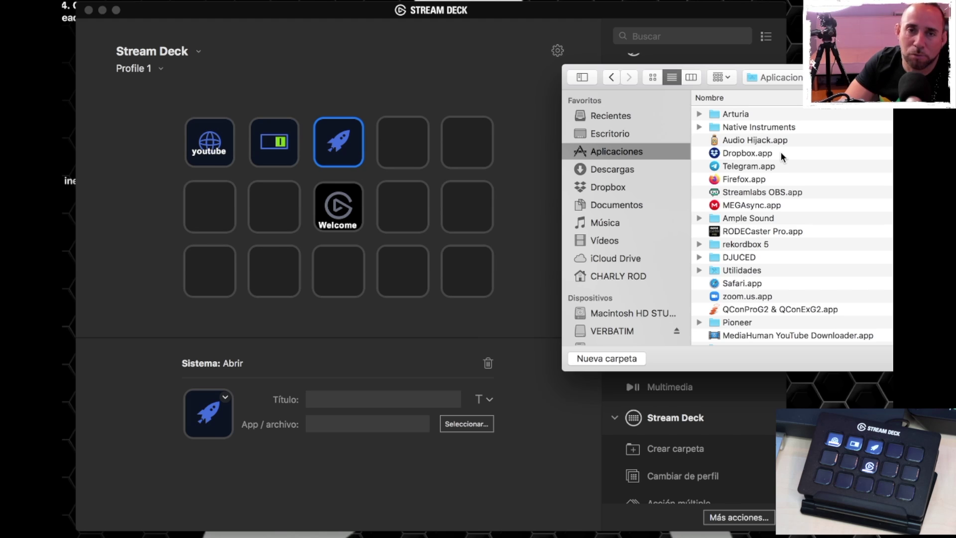
pyautogui.click(742, 142)
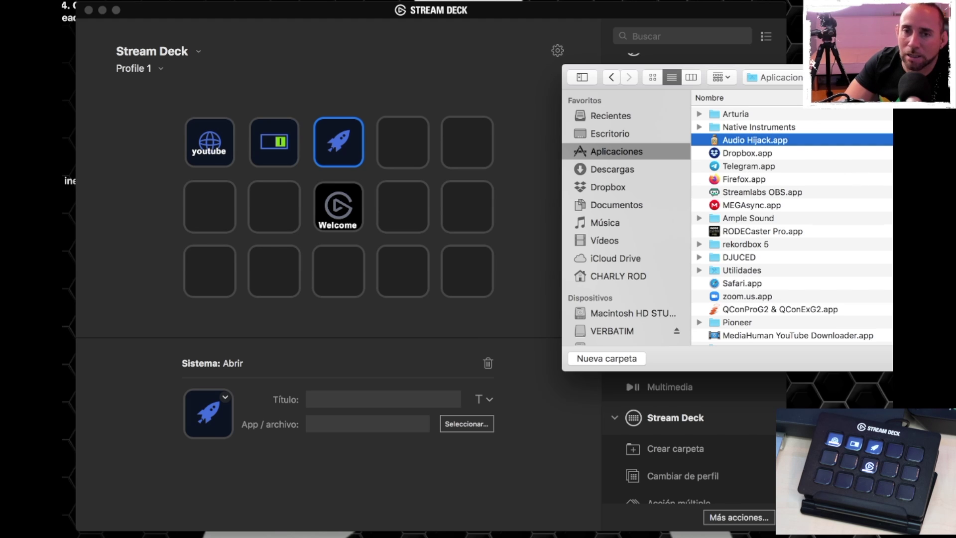
pyautogui.press('Return')
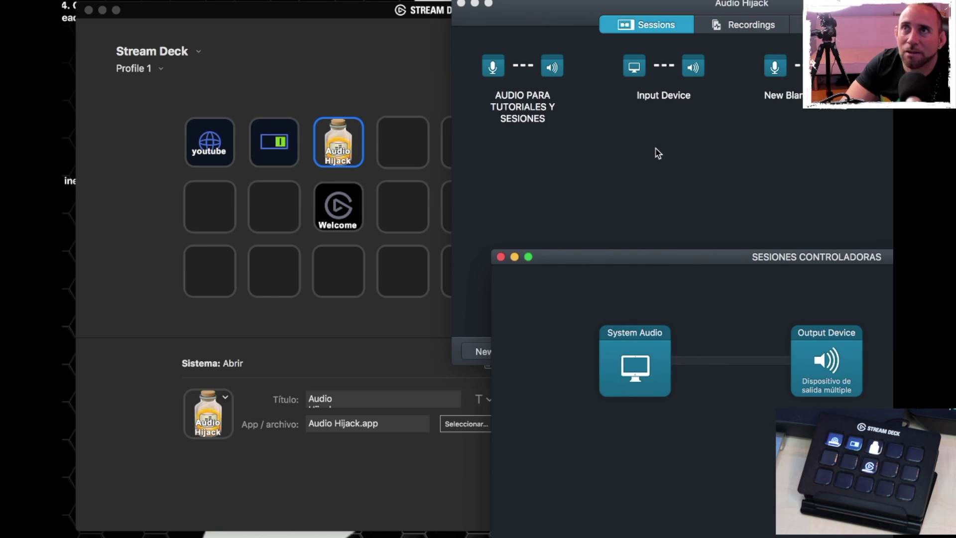
# Step: Bring the SESIONES CONTROLADORAS and Audio Hijack windows into view and close both
pyautogui.moveTo(572, 10); pyautogui.dragTo(416, 13)
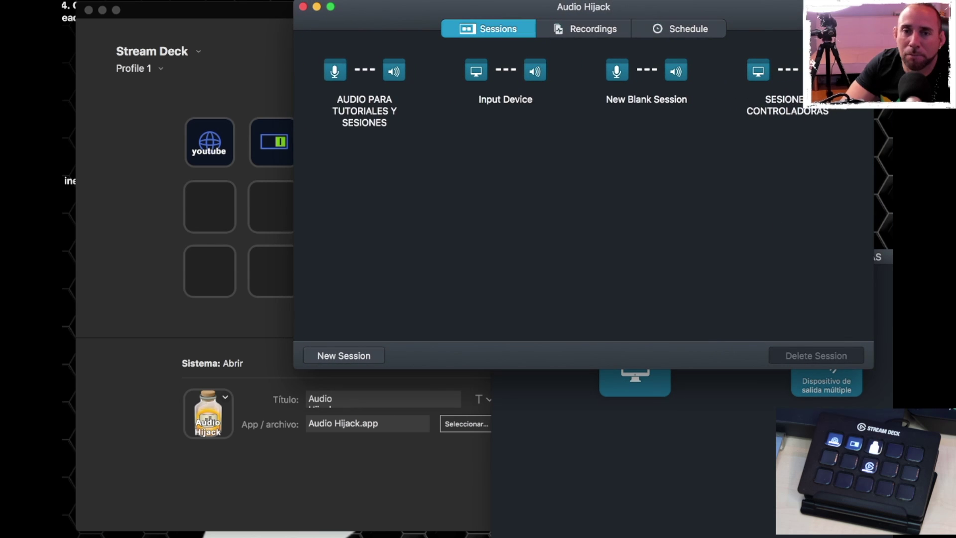
pyautogui.moveTo(606, 271); pyautogui.dragTo(603, 166)
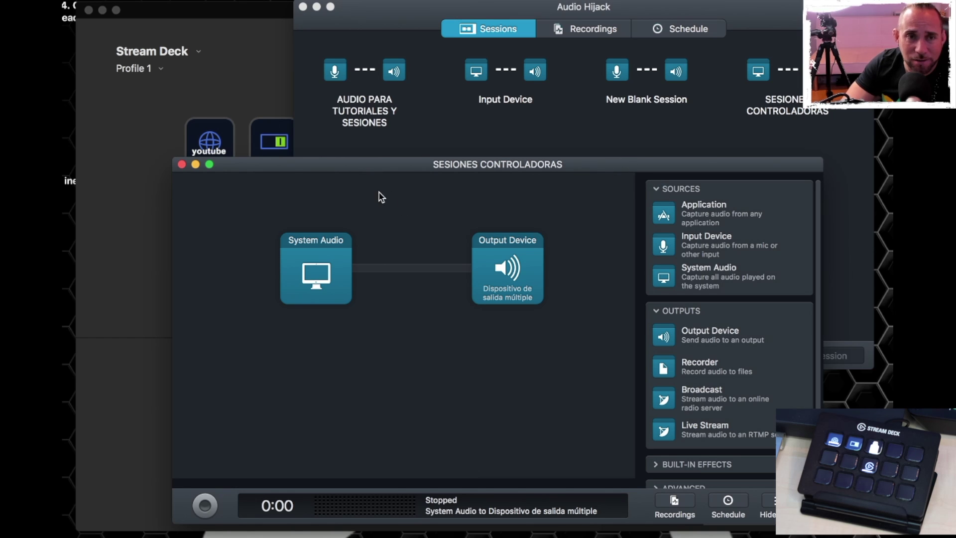
pyautogui.click(181, 164)
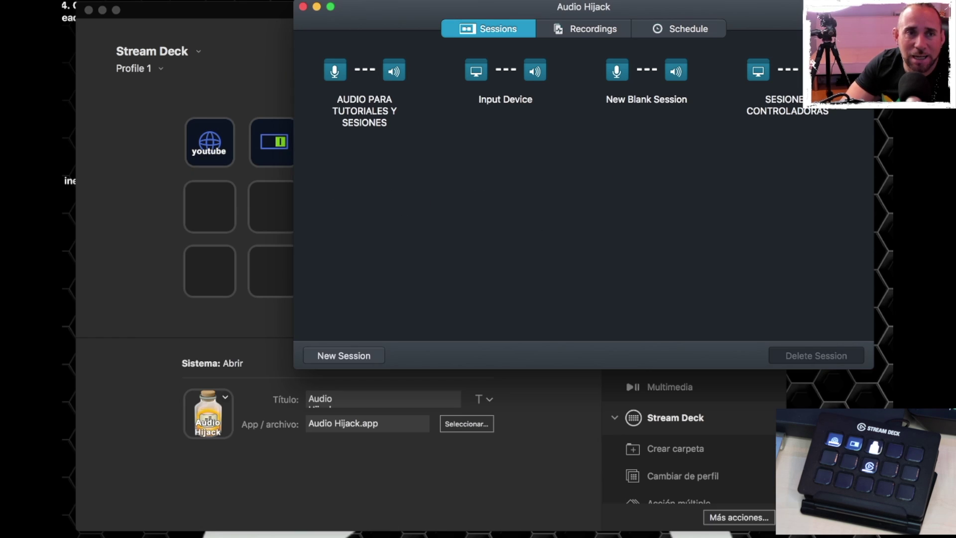
pyautogui.click(303, 7)
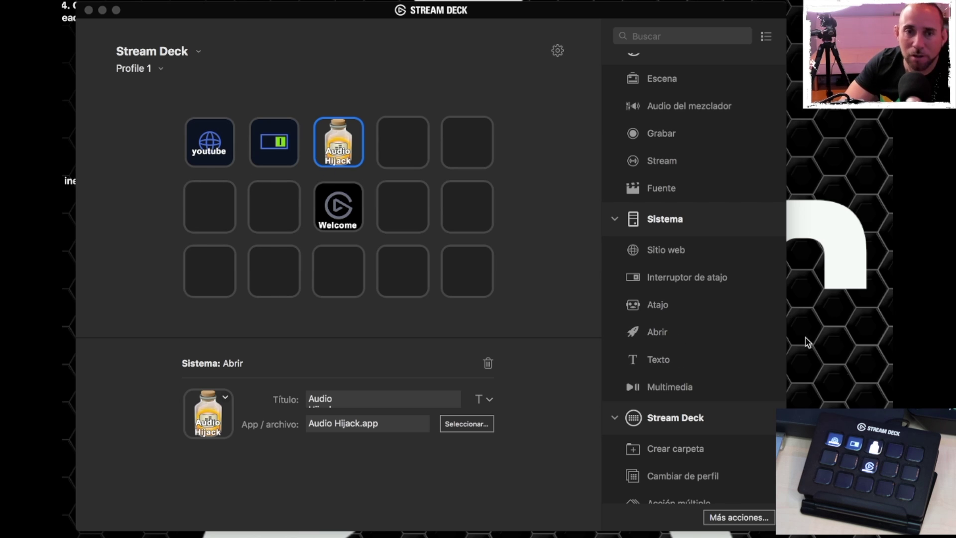
# Step: Place a Texto action on the fourth key of the top row
pyautogui.click(658, 363)
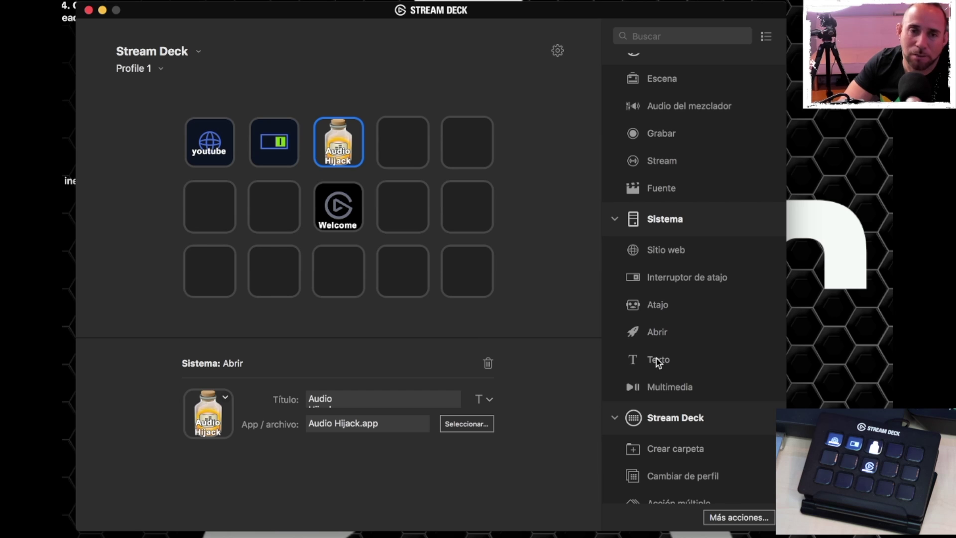
pyautogui.moveTo(655, 364); pyautogui.dragTo(402, 144)
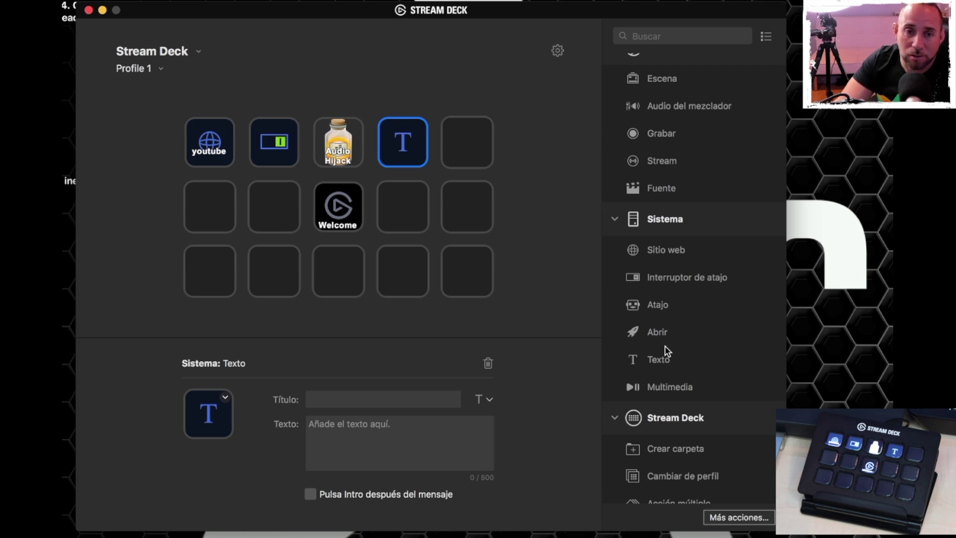
# Step: Place a Multimedia action on the first key of the second row and review its available Acción options
pyautogui.moveTo(669, 386); pyautogui.dragTo(210, 212)
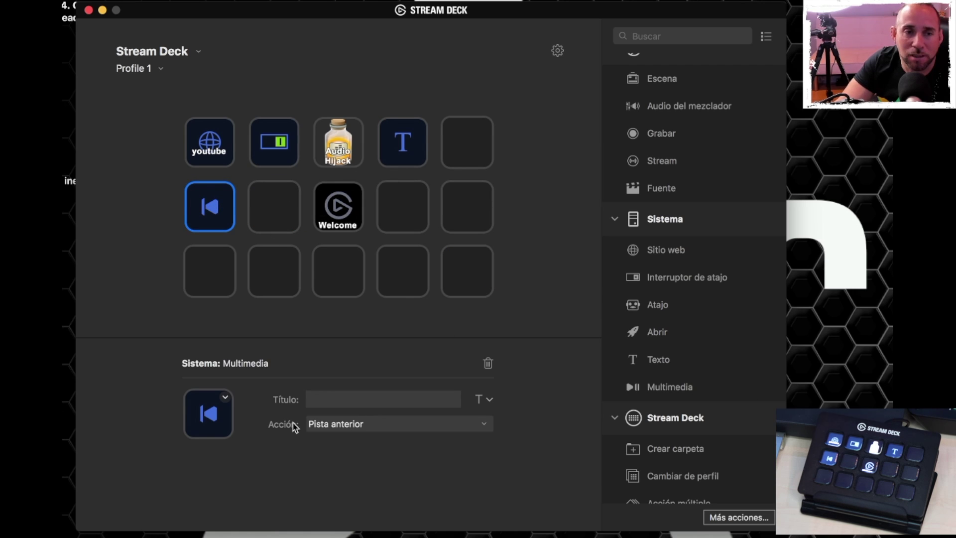
pyautogui.click(366, 427)
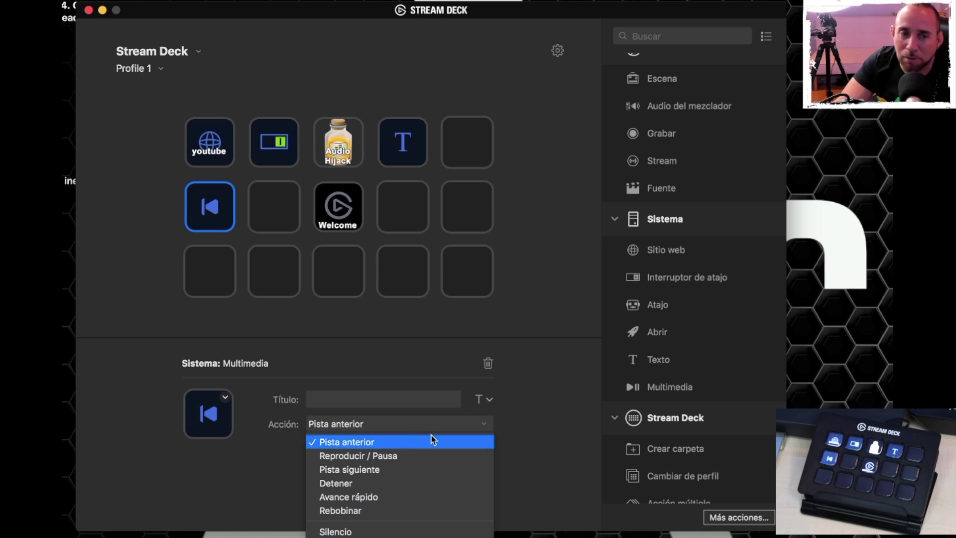
pyautogui.click(540, 409)
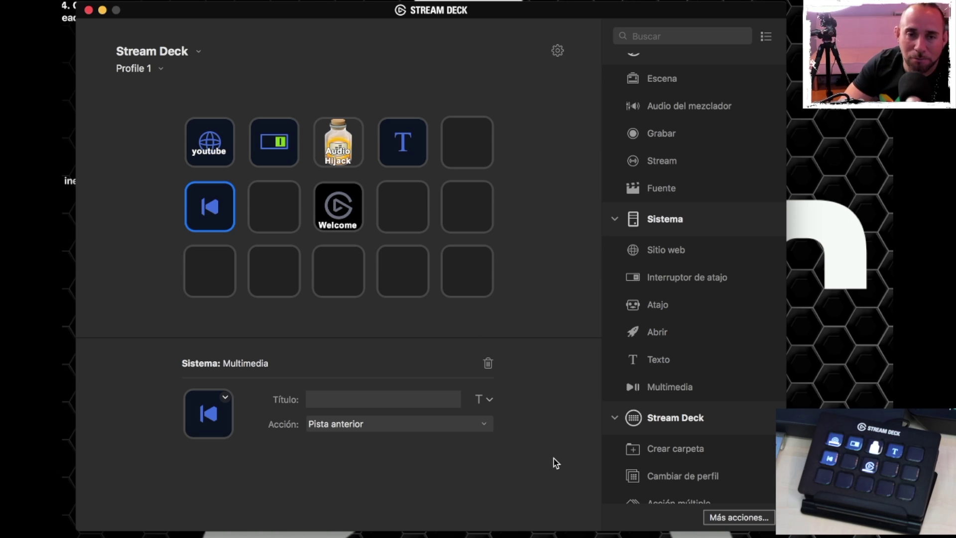
# Step: Create a folder on the fifth key of the top row and nest a second folder inside it, checking its contents
pyautogui.click(617, 220)
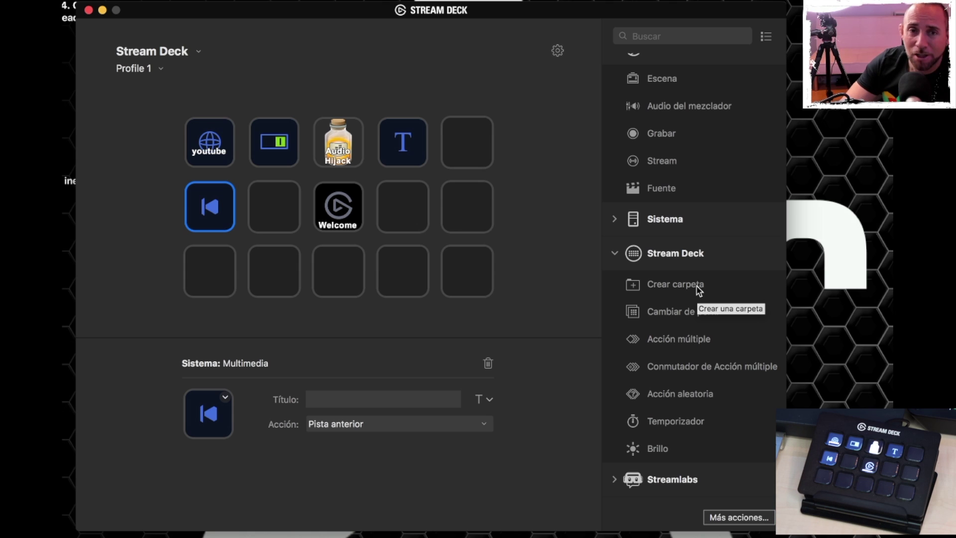
pyautogui.moveTo(699, 289); pyautogui.dragTo(456, 158)
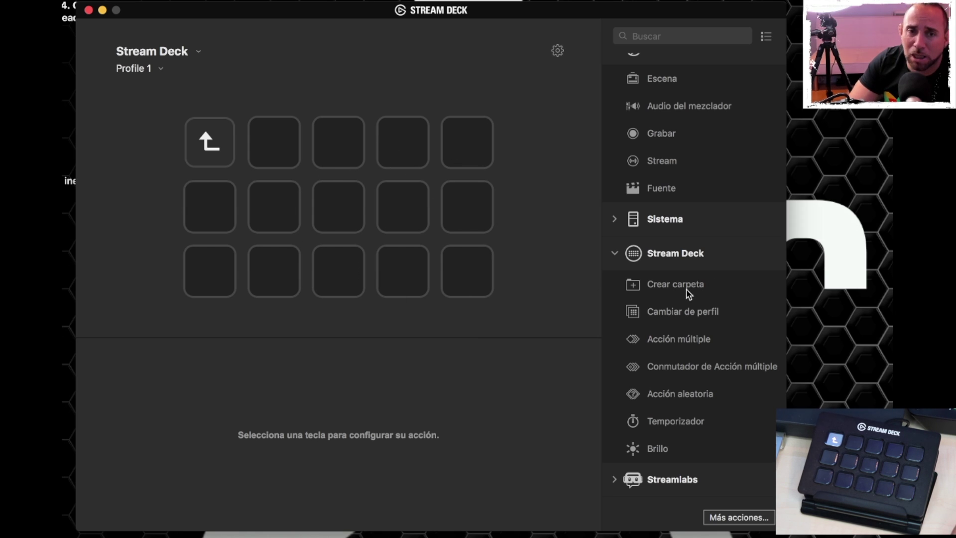
pyautogui.moveTo(680, 286); pyautogui.dragTo(271, 149)
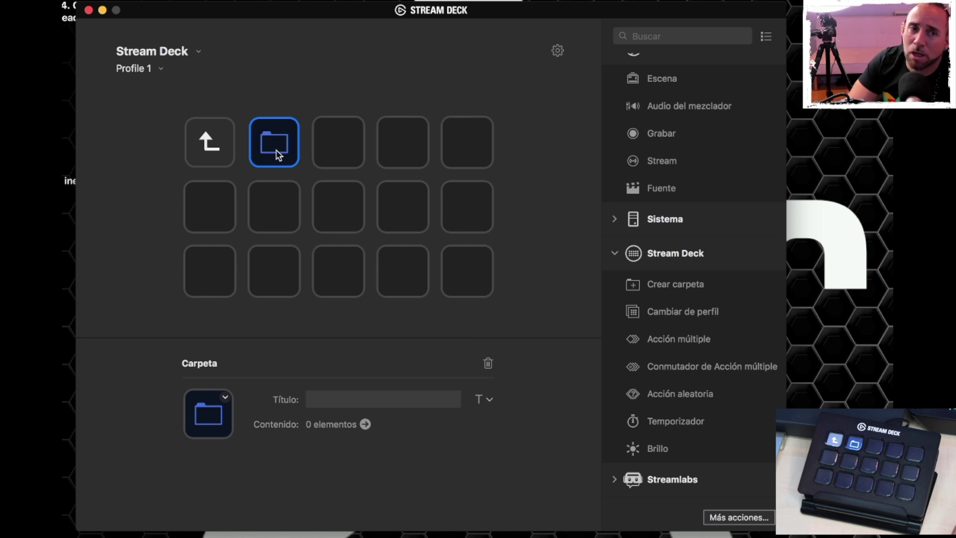
pyautogui.doubleClick(277, 155)
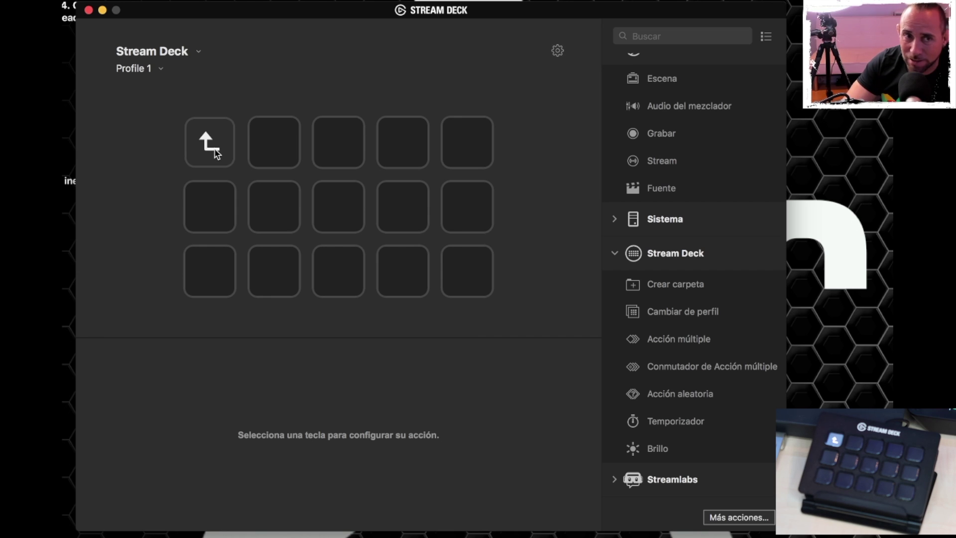
pyautogui.click(217, 151)
pyautogui.doubleClick(227, 155)
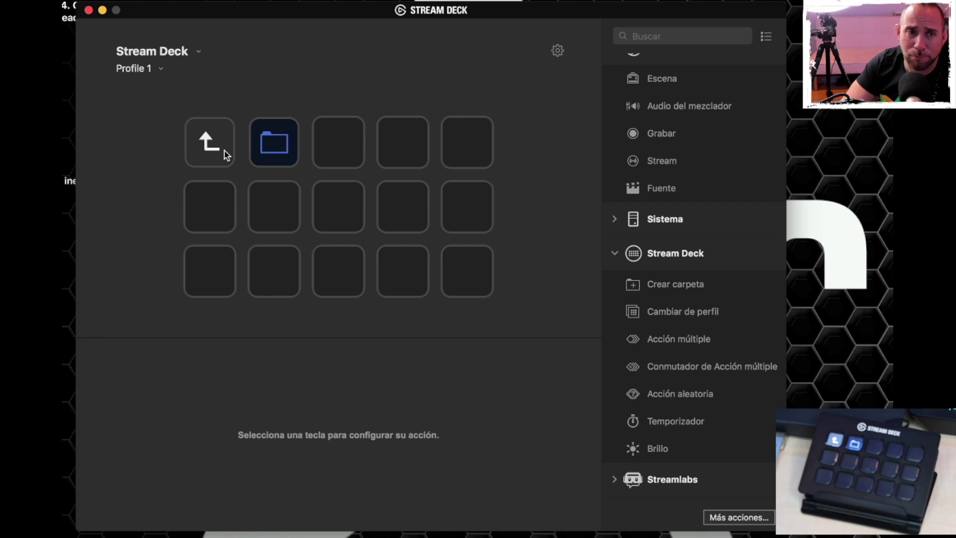
# Step: Delete the nested folder and return to the main level of Profile 1
pyautogui.click(277, 148)
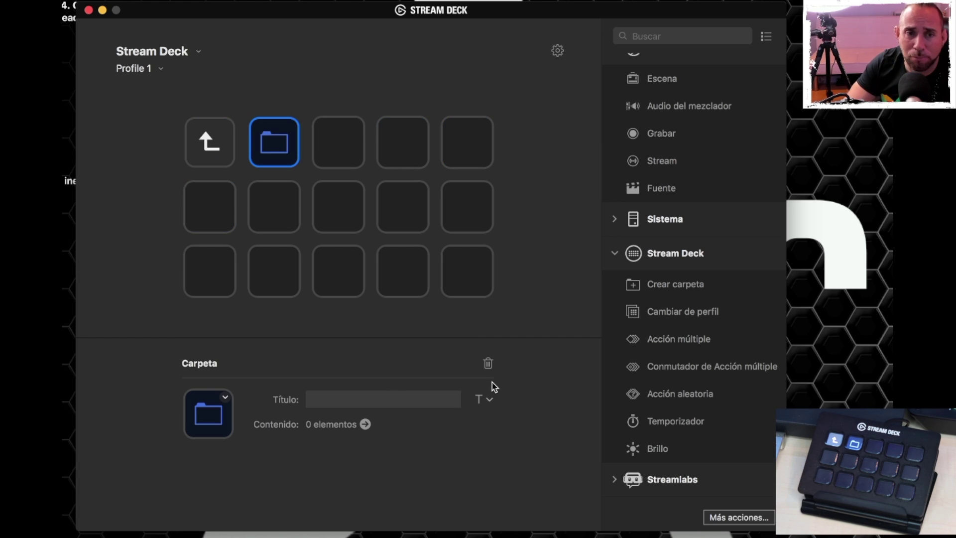
pyautogui.click(487, 363)
pyautogui.click(219, 161)
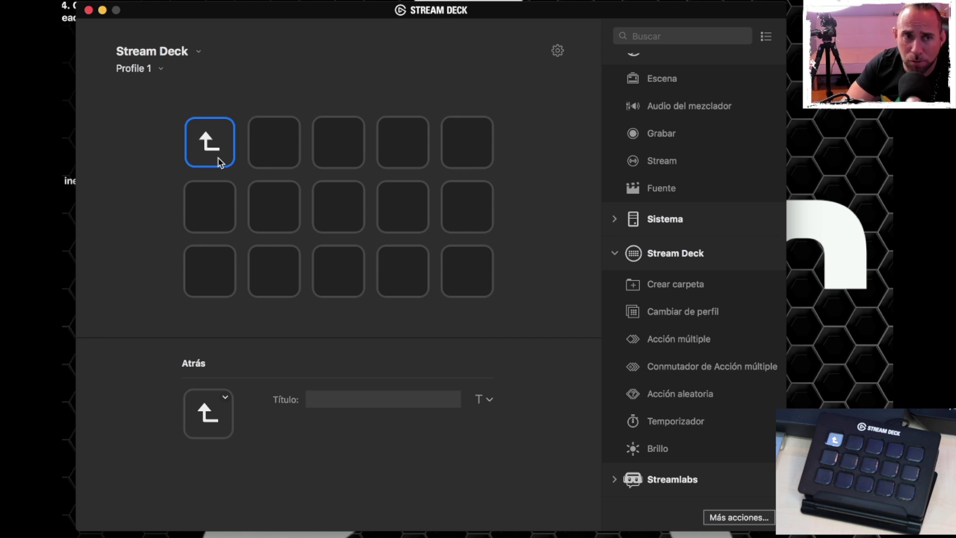
pyautogui.doubleClick(219, 145)
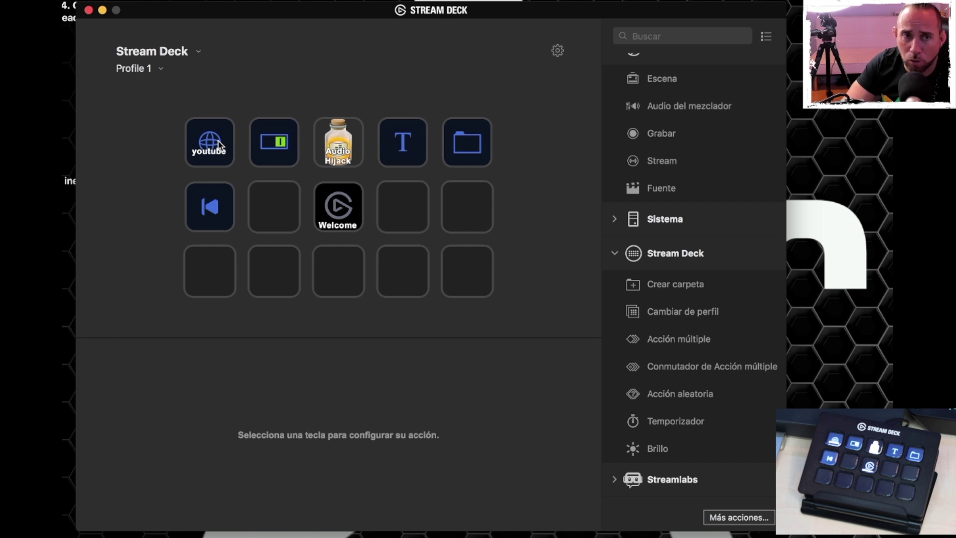
# Step: Delete the folder key in the top row and the Multimedia key in the second row
pyautogui.click(459, 141)
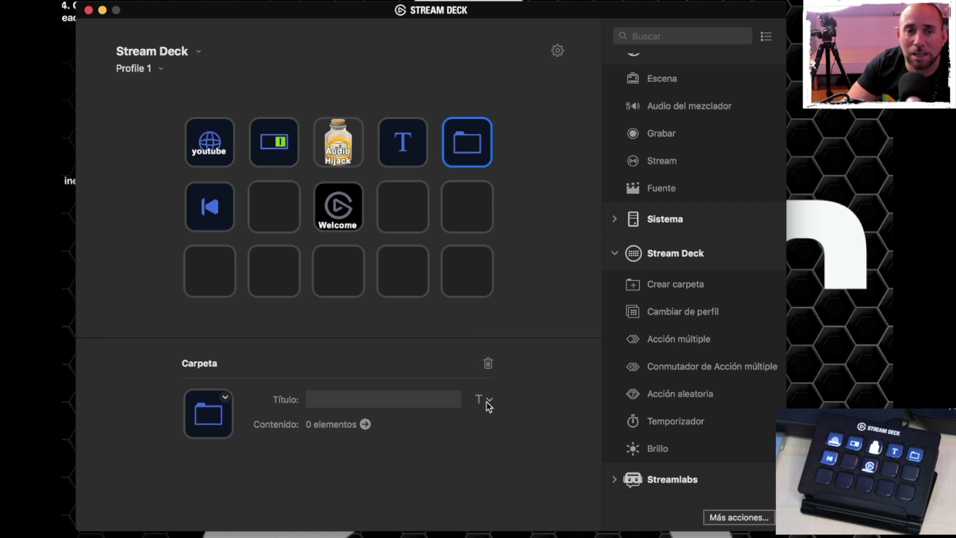
pyautogui.click(487, 364)
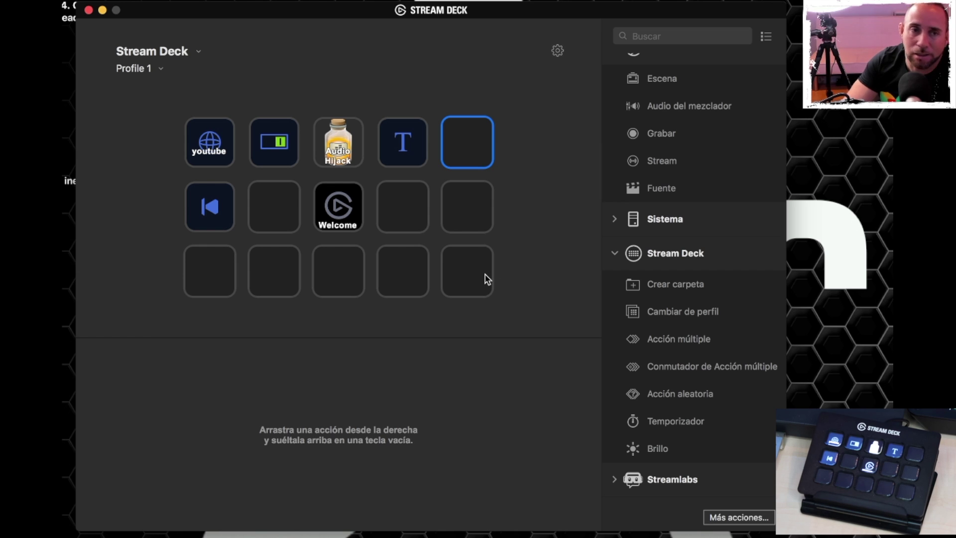
pyautogui.click(219, 222)
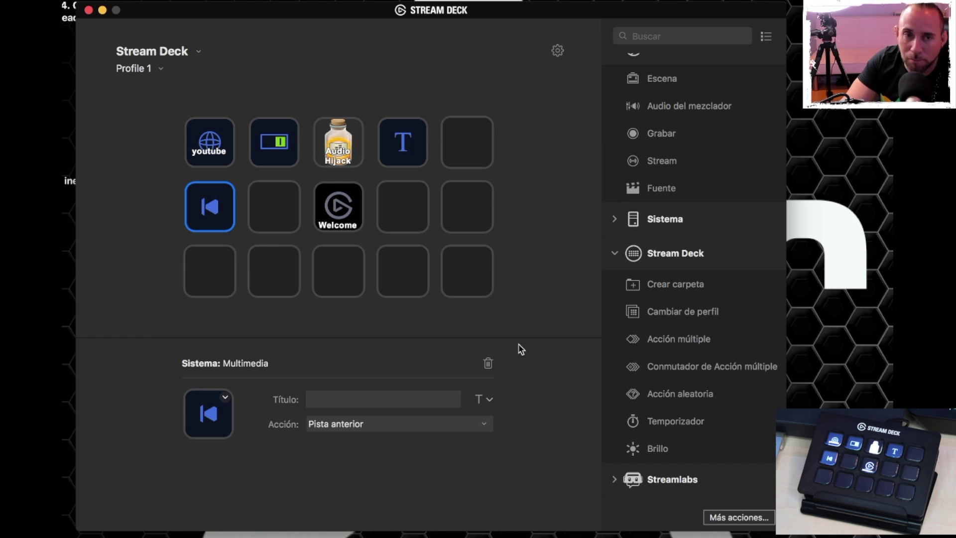
pyautogui.click(488, 363)
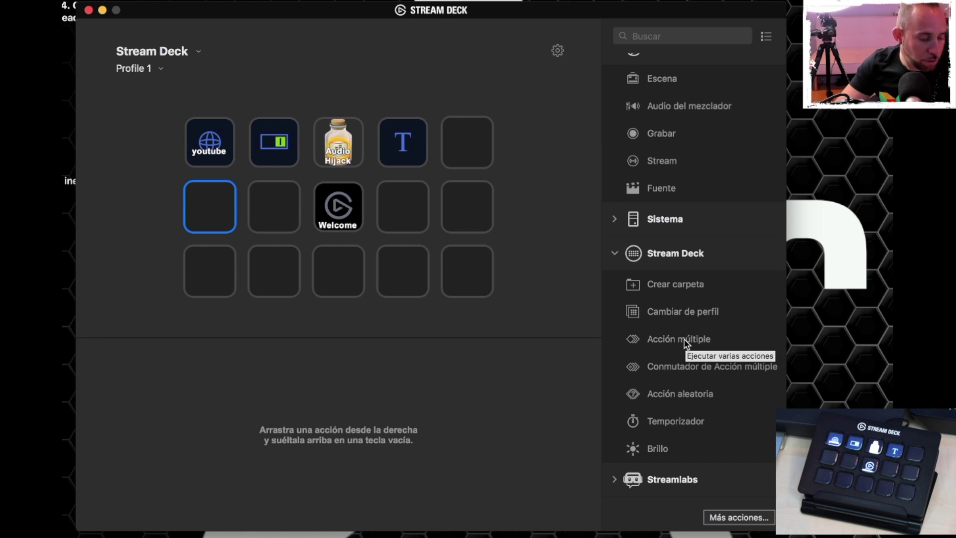
# Step: Place Acción múltiple actions on the fourth and fifth keys of the second row
pyautogui.moveTo(673, 342); pyautogui.dragTo(395, 215)
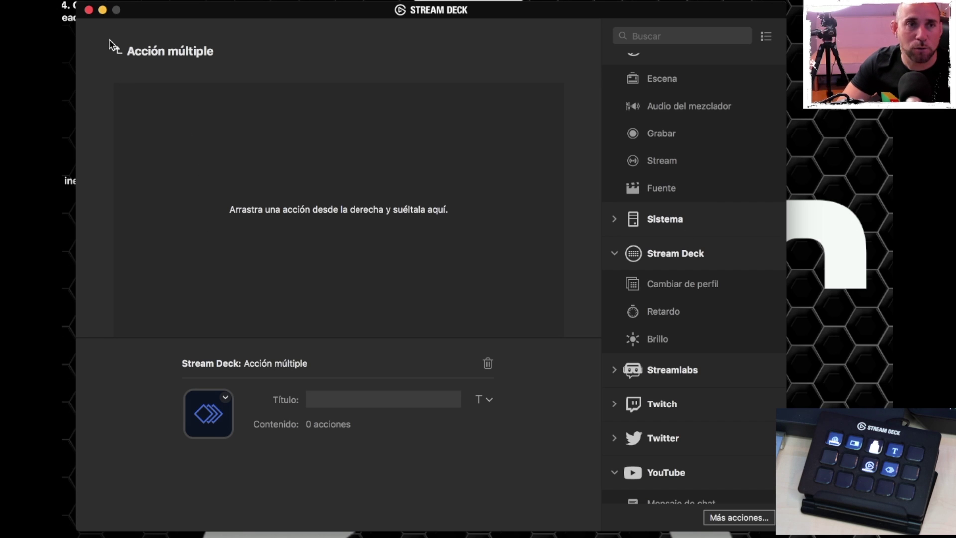
pyautogui.click(116, 49)
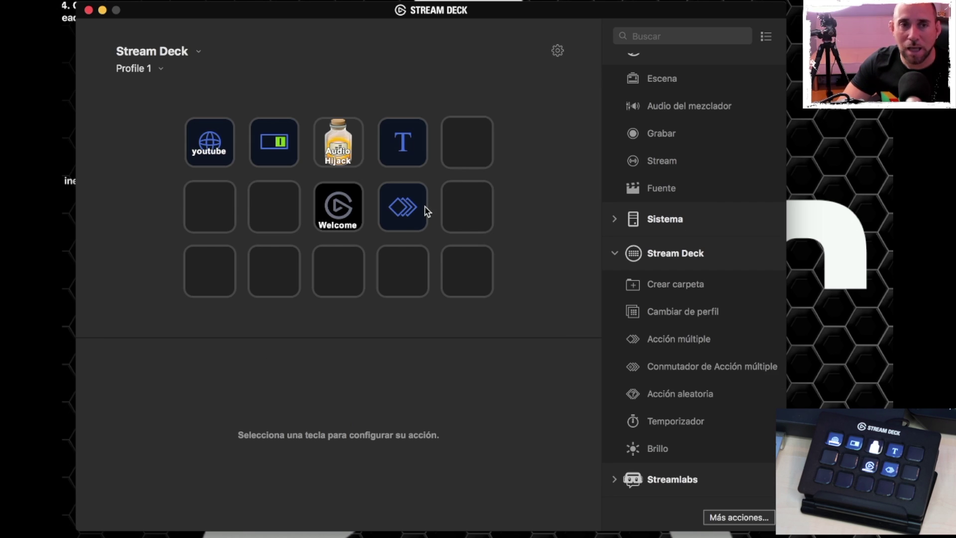
pyautogui.moveTo(667, 339); pyautogui.dragTo(474, 212)
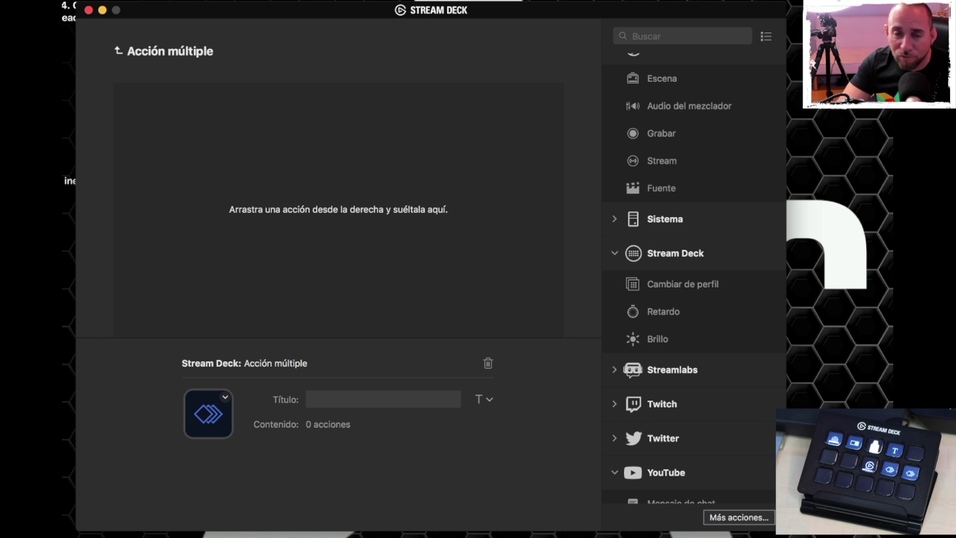
# Step: Assign a Conmutador de Acción múltiple to the first key of the second row and return to the key grid
pyautogui.click(616, 255)
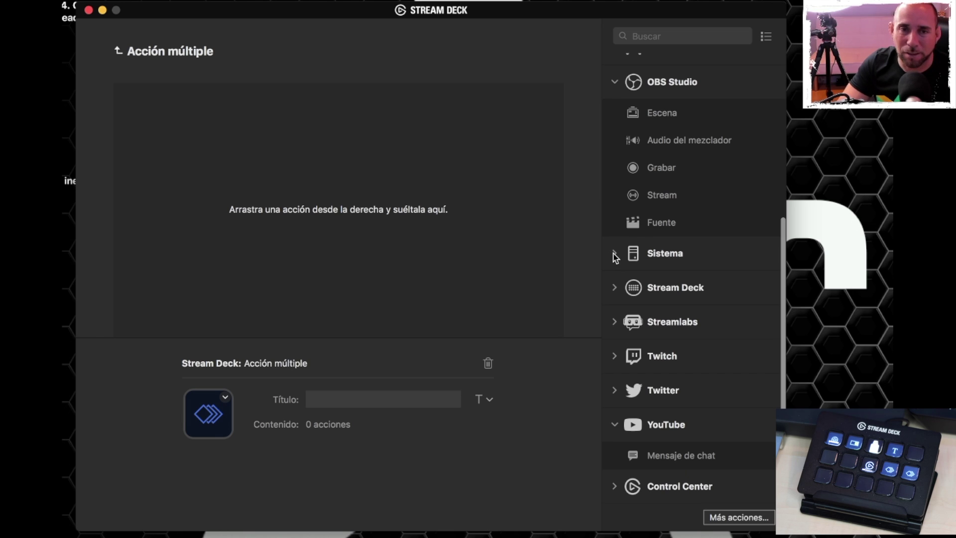
pyautogui.click(615, 287)
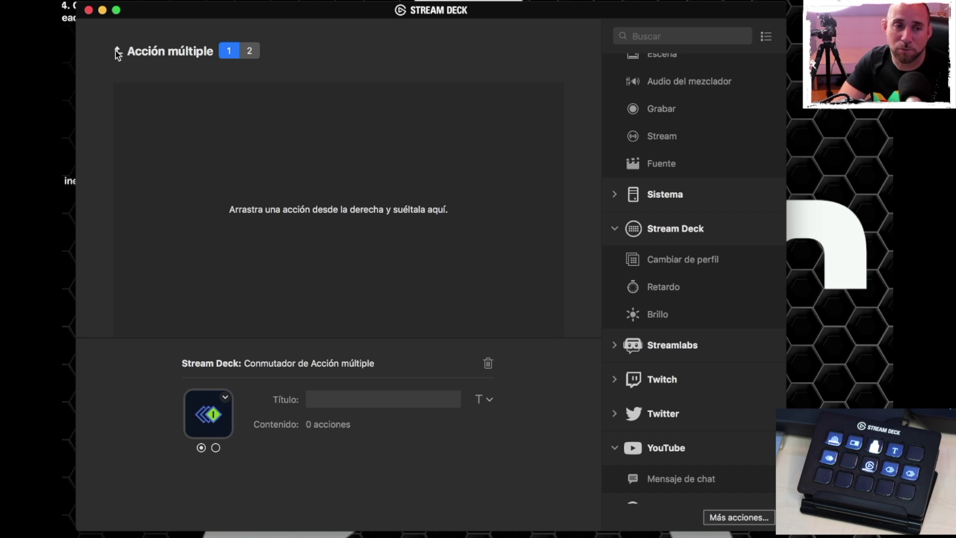
pyautogui.click(118, 52)
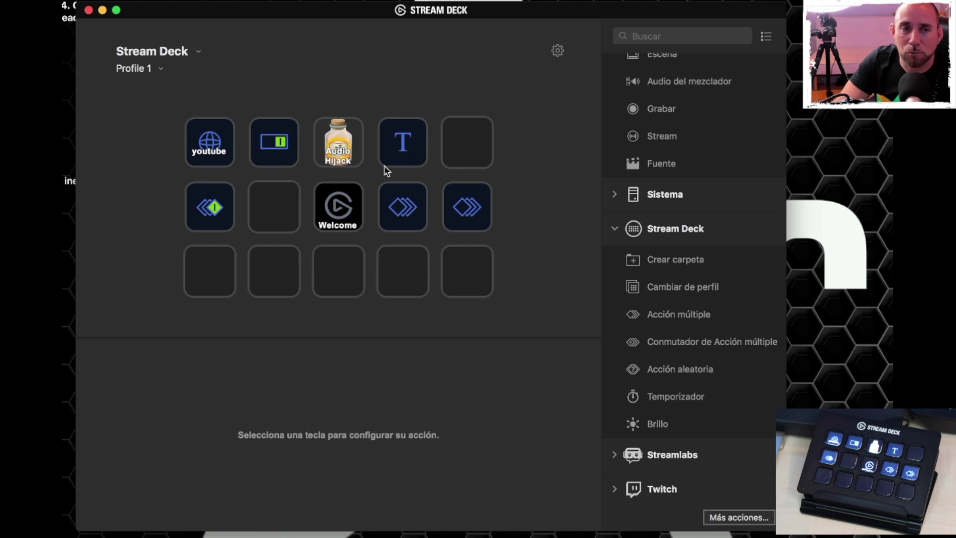
# Step: Look at action lists 1 and 2 of the Conmutador de Acción múltiple key and return to the key grid
pyautogui.click(220, 206)
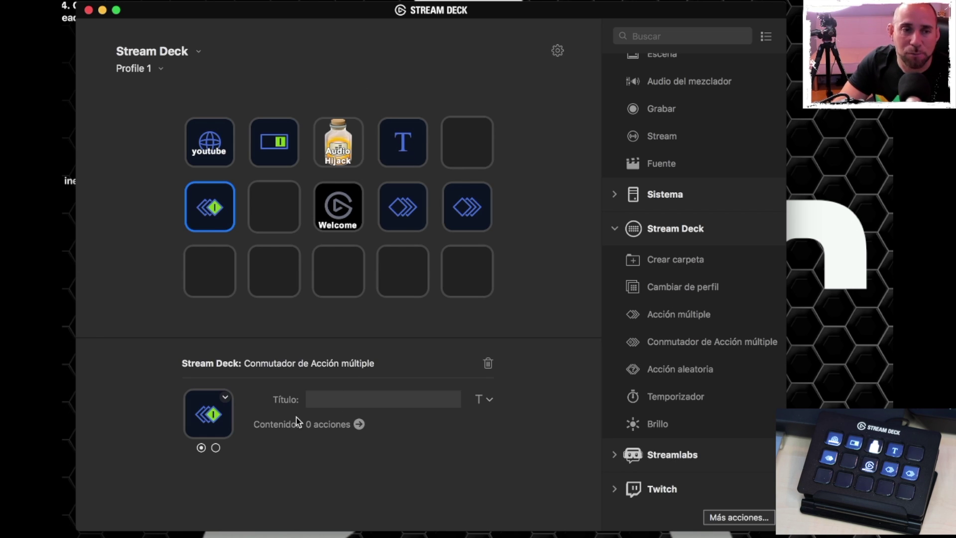
pyautogui.doubleClick(210, 220)
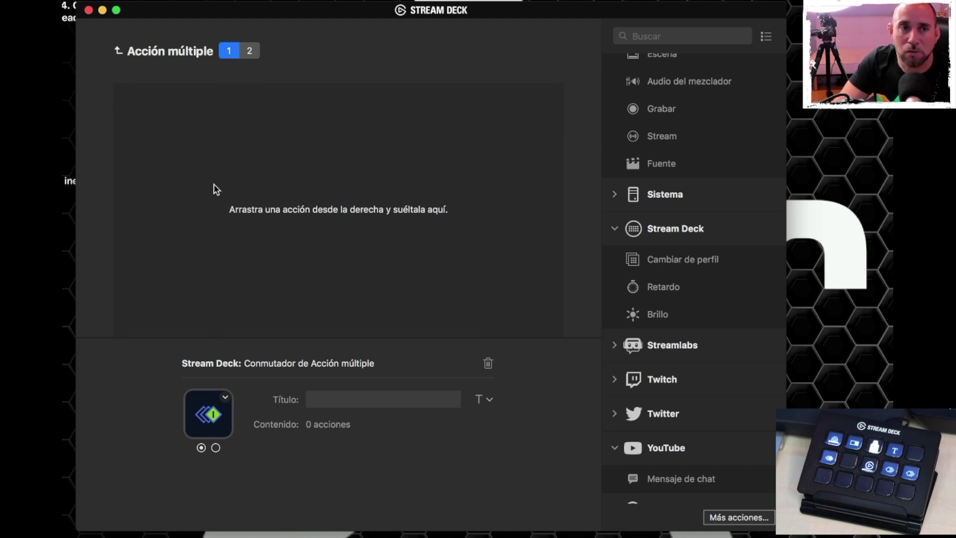
pyautogui.click(255, 52)
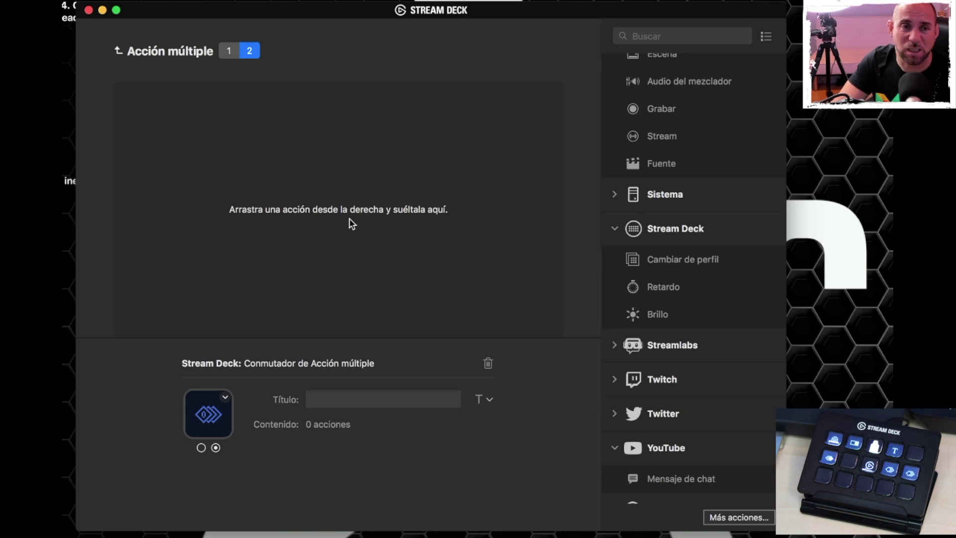
pyautogui.click(116, 51)
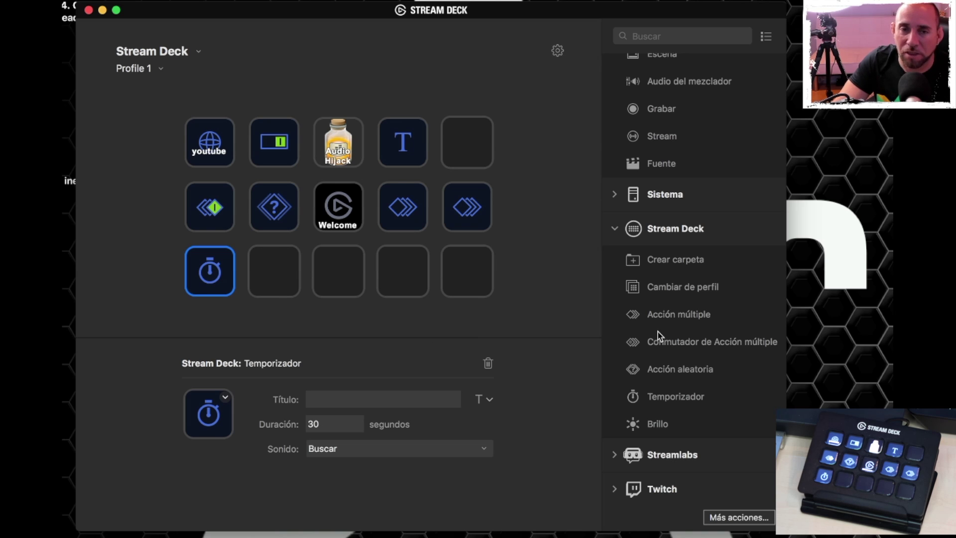
# Step: Place a Brillo action on the second key of the bottom row, keeping its Acción at Más brillo
pyautogui.scroll(-2, 717, 382)
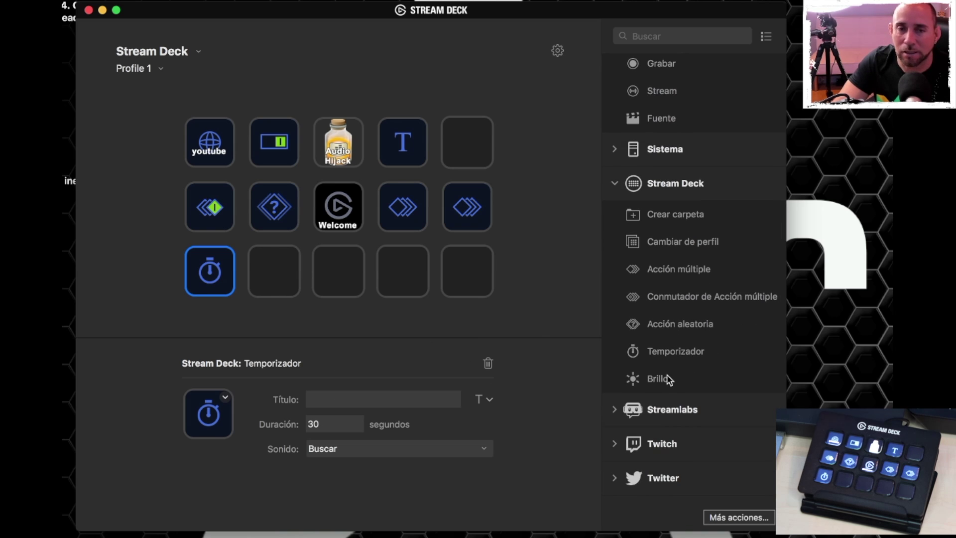
pyautogui.moveTo(654, 381); pyautogui.dragTo(273, 280)
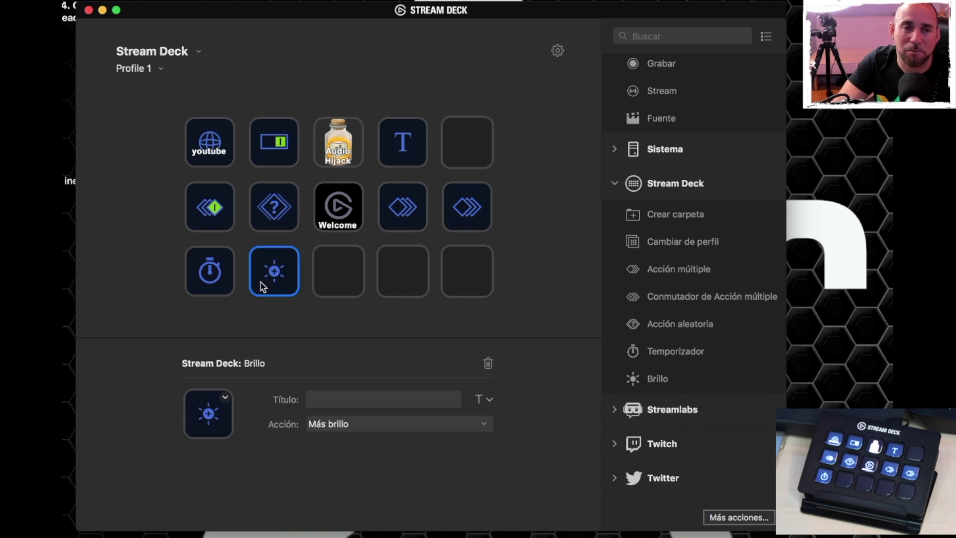
pyautogui.click(486, 426)
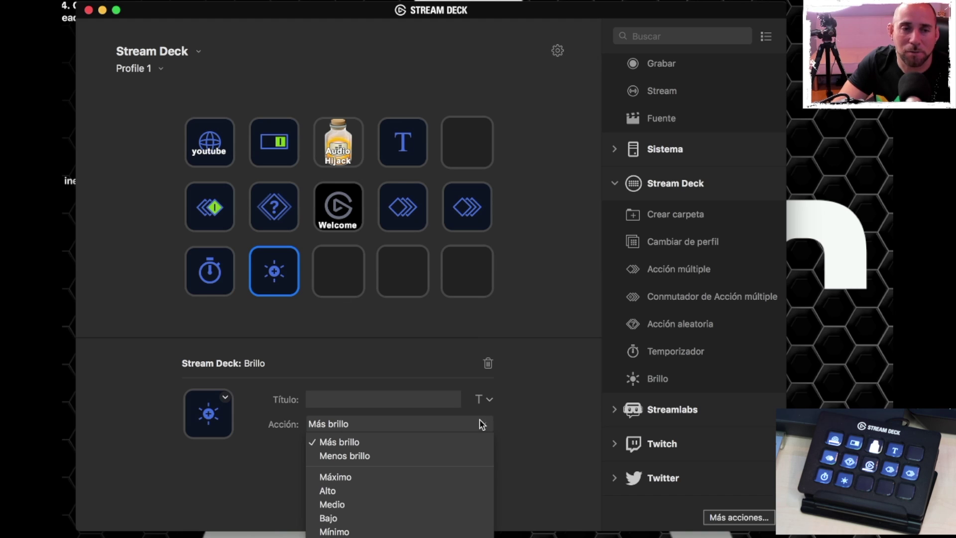
pyautogui.click(422, 442)
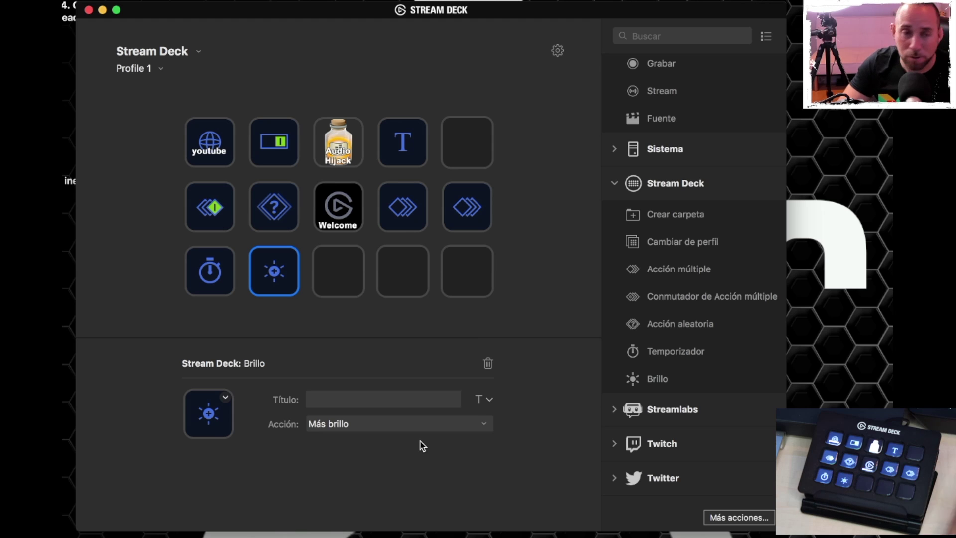
# Step: Try the Brillo key with Menos brillo, set it back to Más brillo and review the remaining brightness levels
pyautogui.click(454, 425)
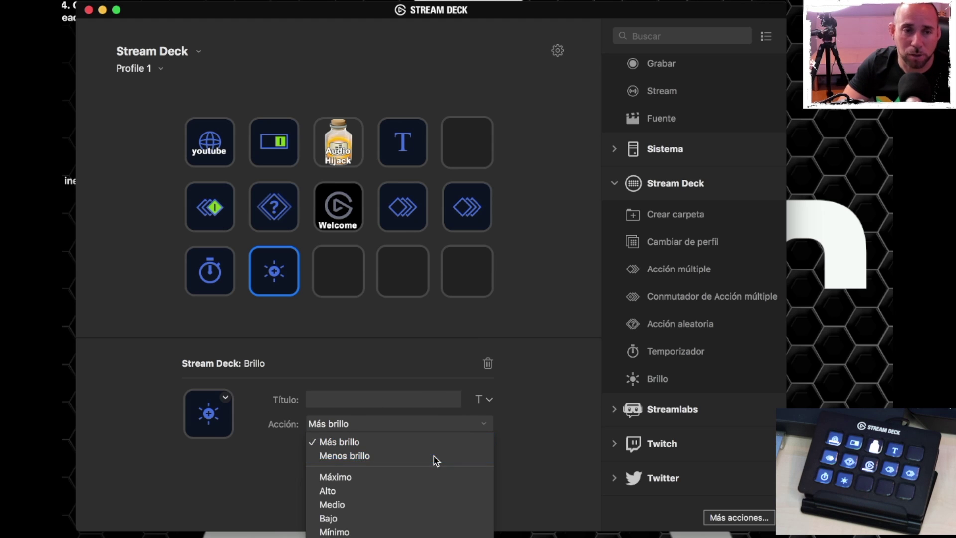
pyautogui.click(434, 456)
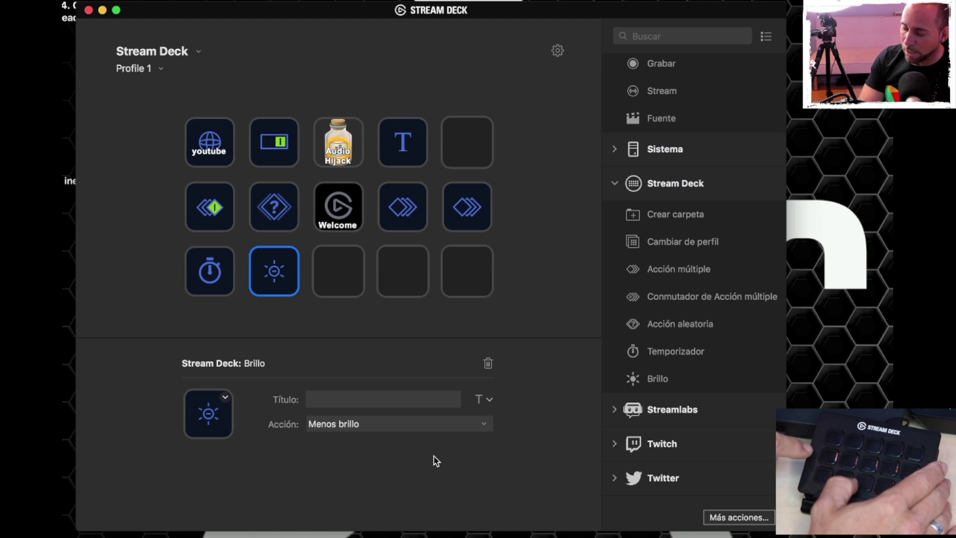
pyautogui.click(454, 424)
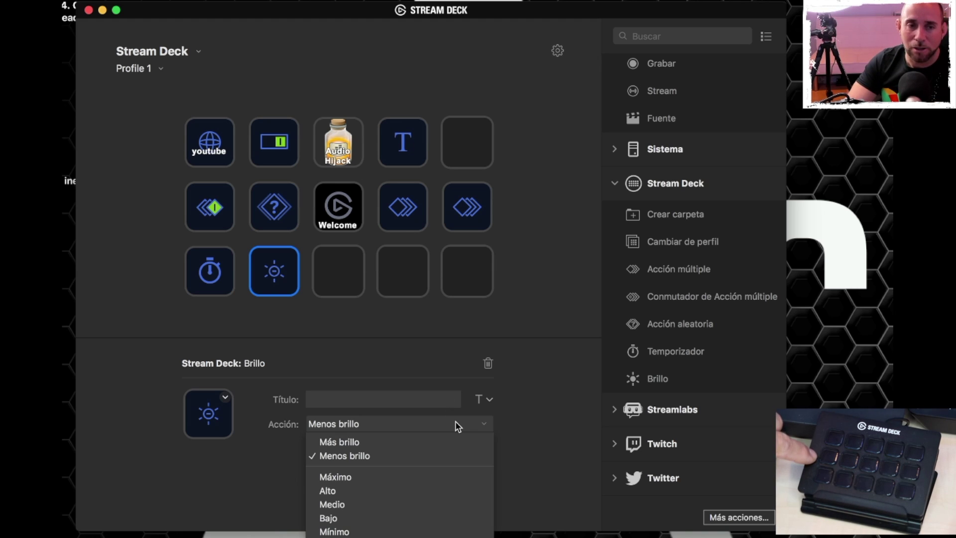
pyautogui.click(441, 441)
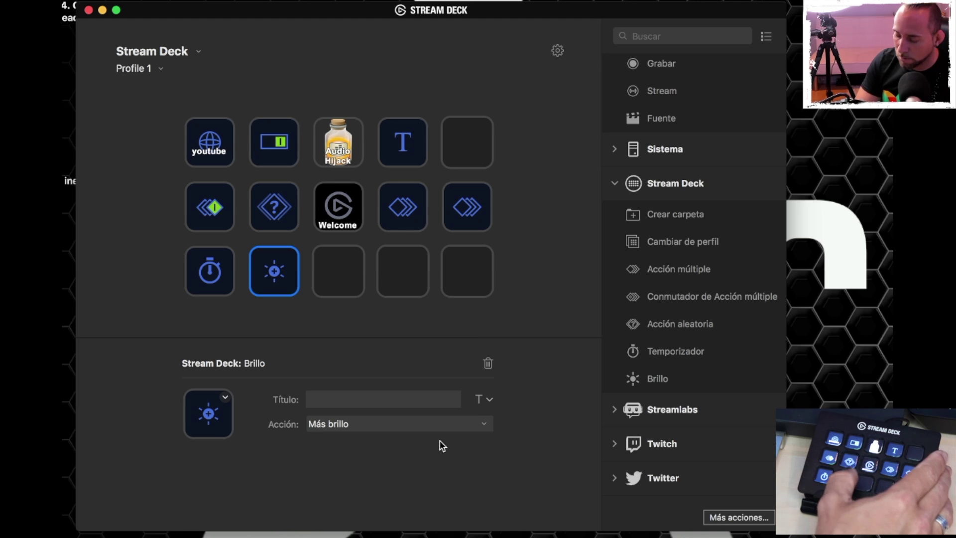
pyautogui.click(473, 425)
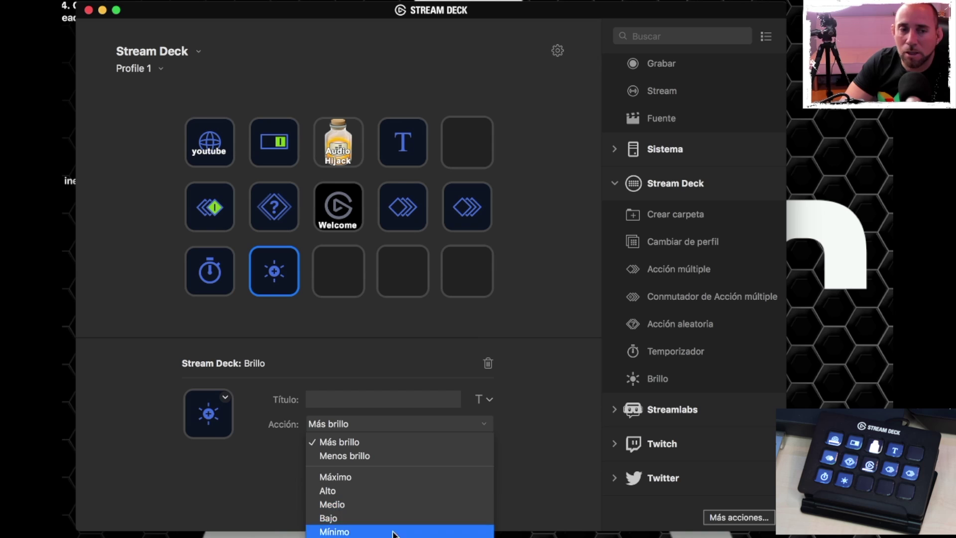
pyautogui.click(601, 381)
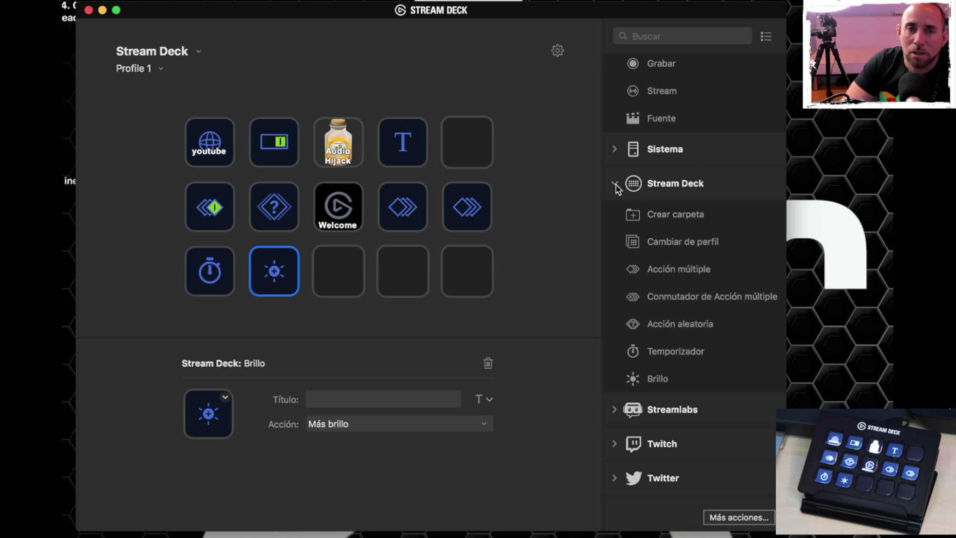
# Step: Review the actions offered in the Streamlabs and Twitch categories
pyautogui.click(616, 410)
pyautogui.scroll(-5, 692, 411)
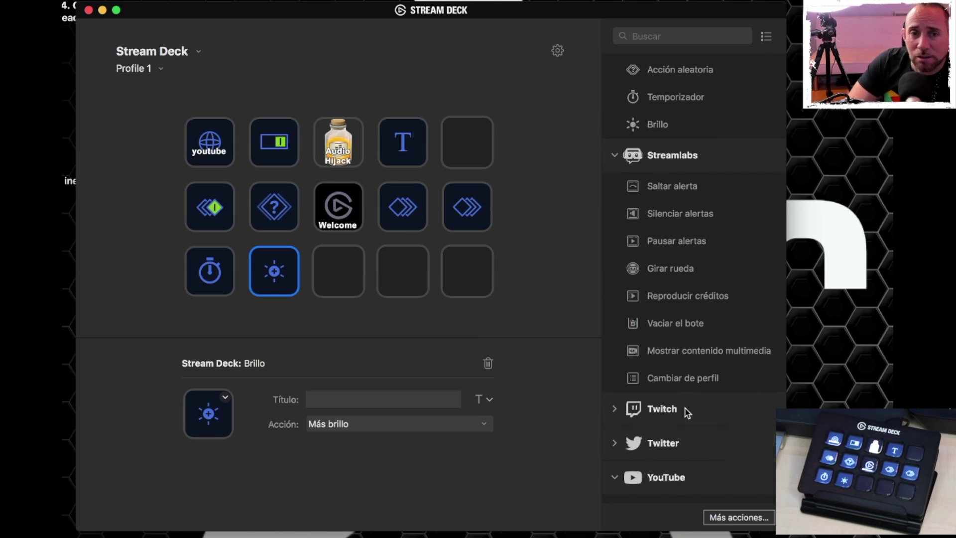
pyautogui.click(616, 410)
pyautogui.scroll(-8, 697, 299)
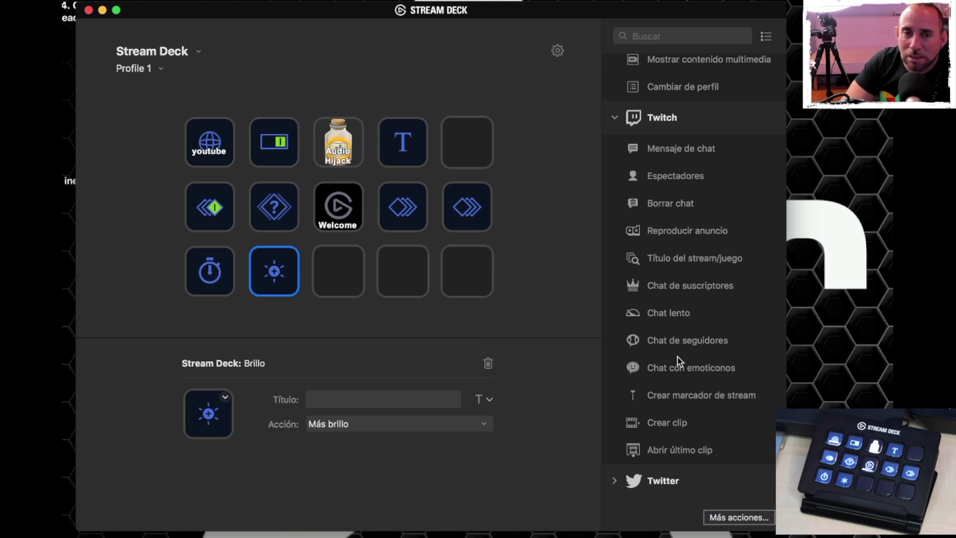
pyautogui.scroll(-3, 717, 367)
pyautogui.scroll(8, 718, 368)
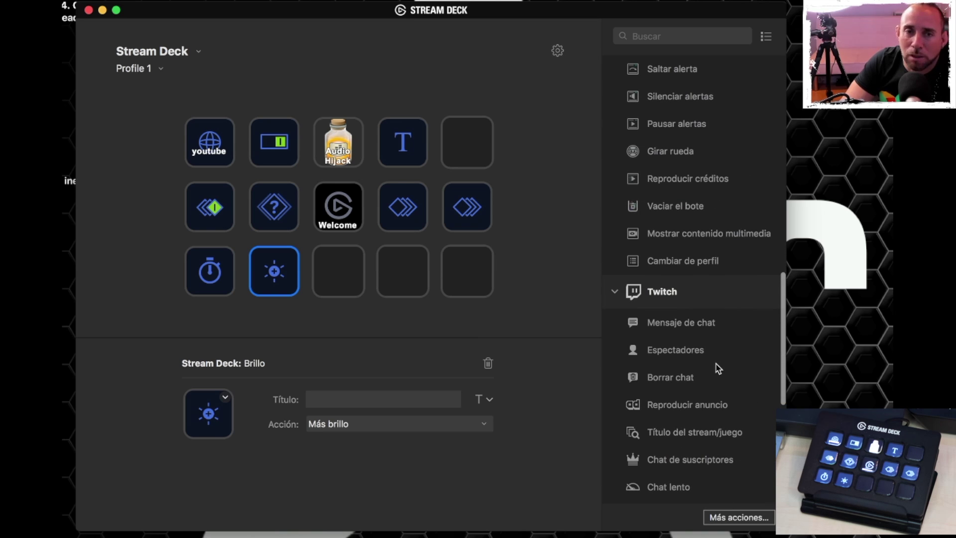
pyautogui.click(614, 292)
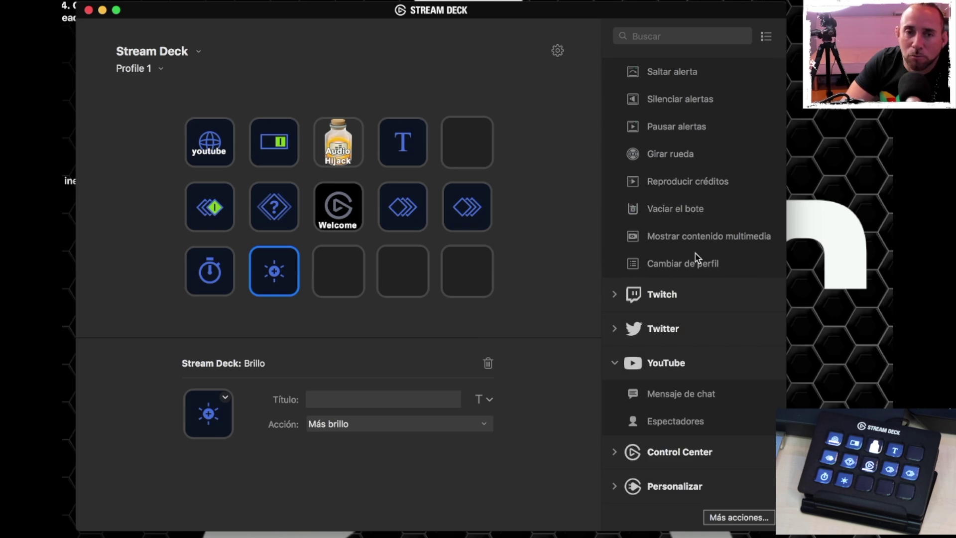
# Step: Review the actions offered in the Twitter and YouTube categories
pyautogui.click(615, 329)
pyautogui.scroll(-2, 677, 311)
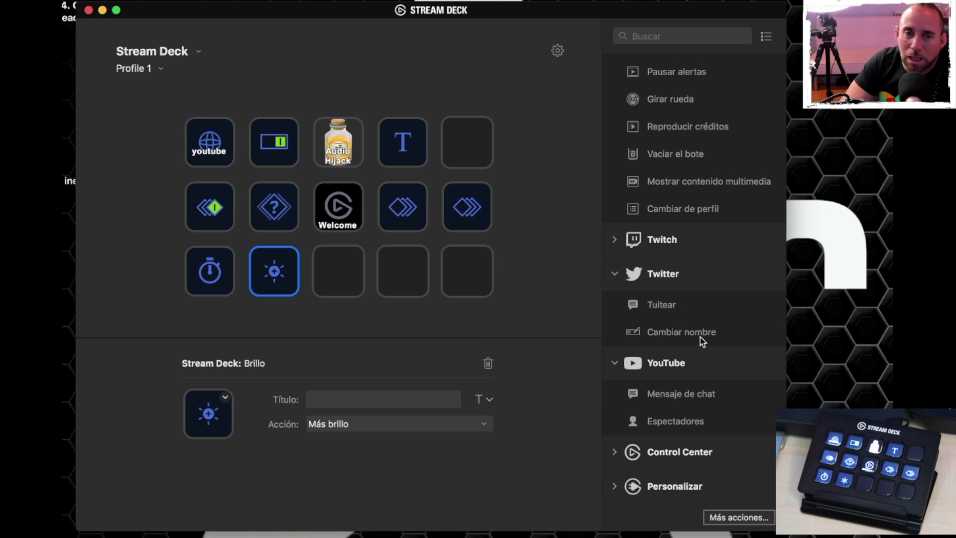
pyautogui.click(616, 364)
pyautogui.click(616, 418)
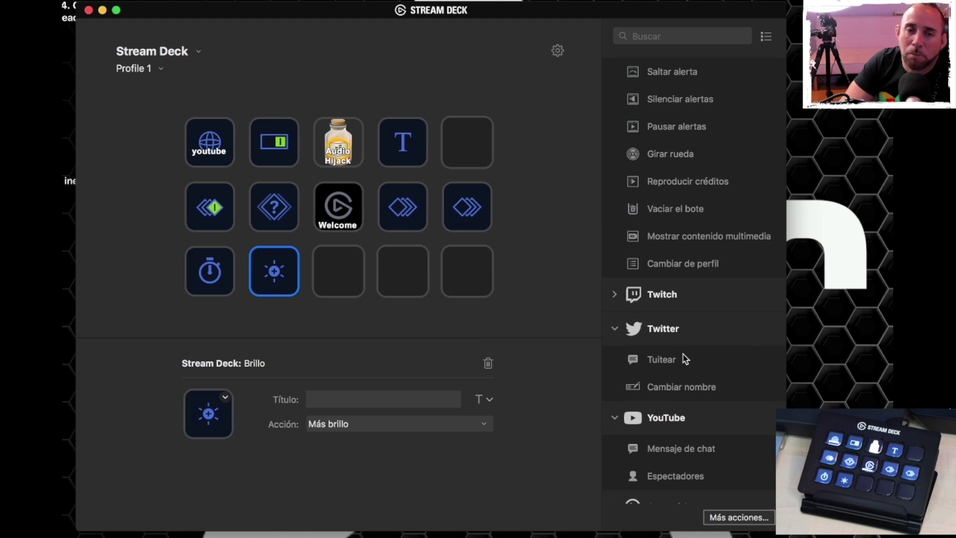
pyautogui.scroll(-2, 682, 361)
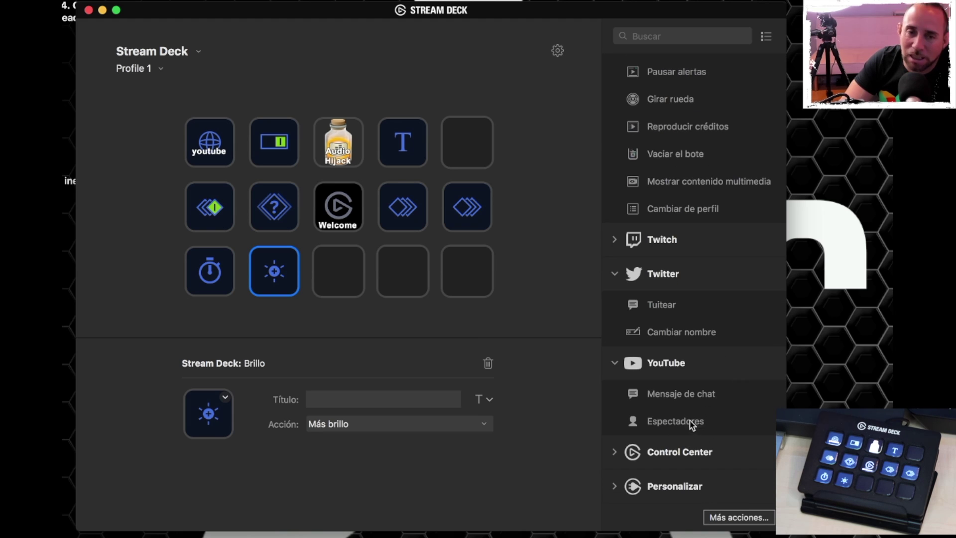
# Step: Review the light control actions in the Control Center category and collapse it again
pyautogui.click(617, 452)
pyautogui.scroll(-5, 740, 357)
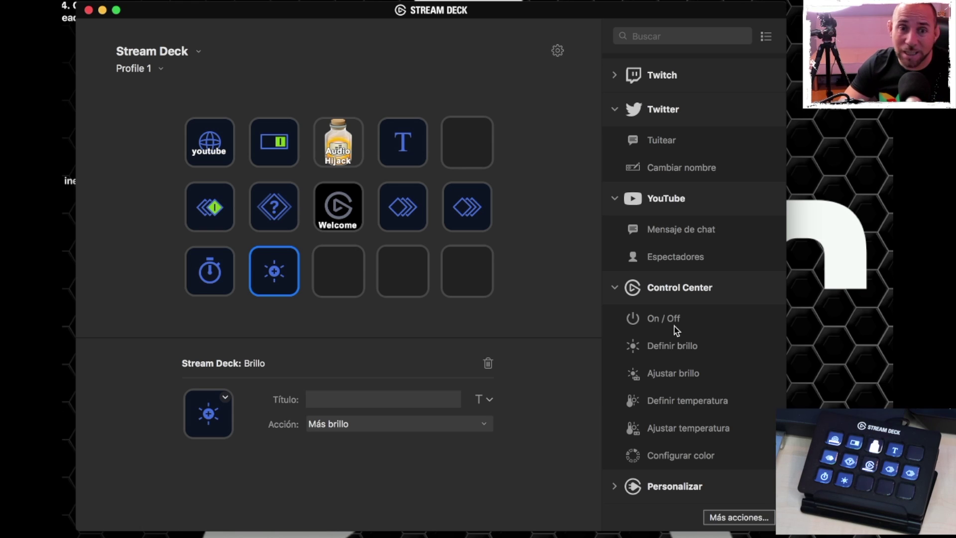
pyautogui.click(618, 285)
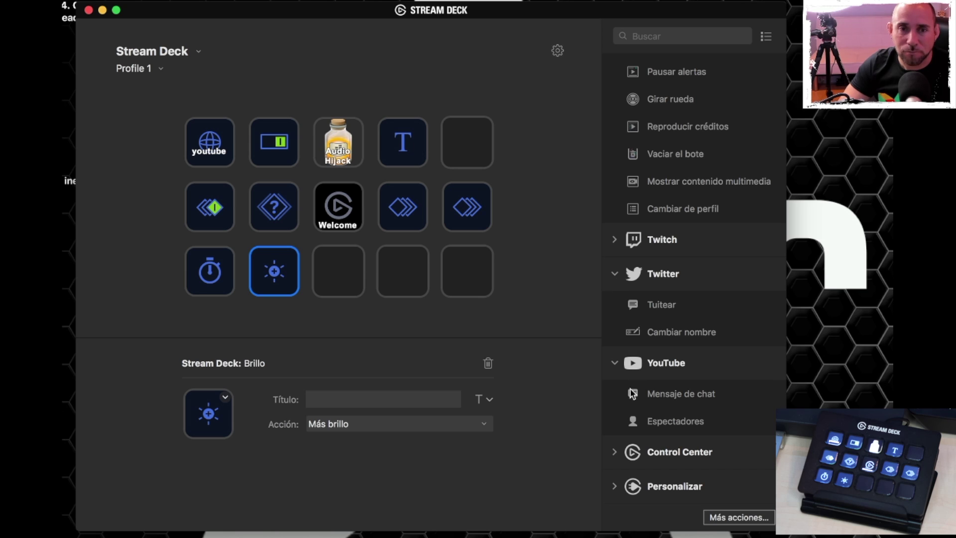
# Step: Place a Reloj analógico action from the Personalizar category on the third key of the bottom row
pyautogui.click(615, 487)
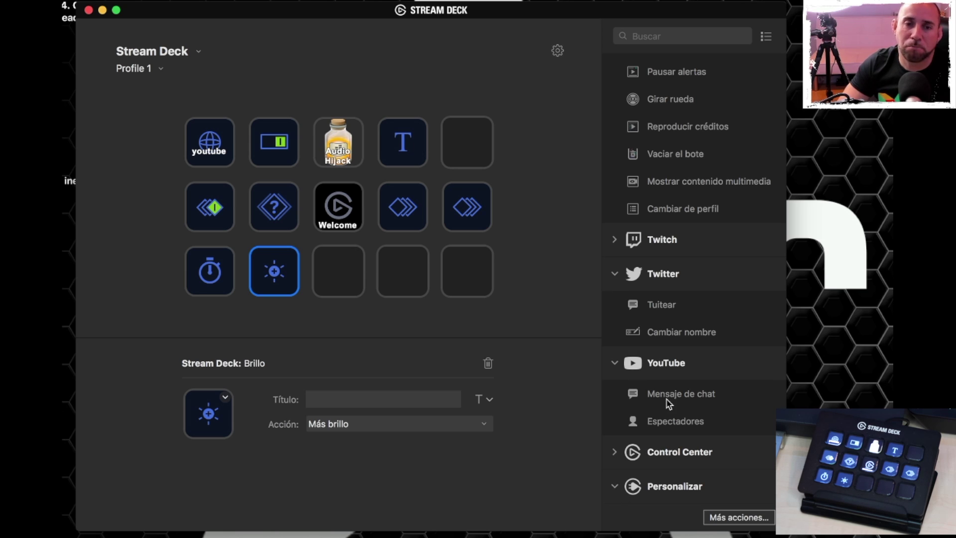
pyautogui.scroll(-1, 680, 354)
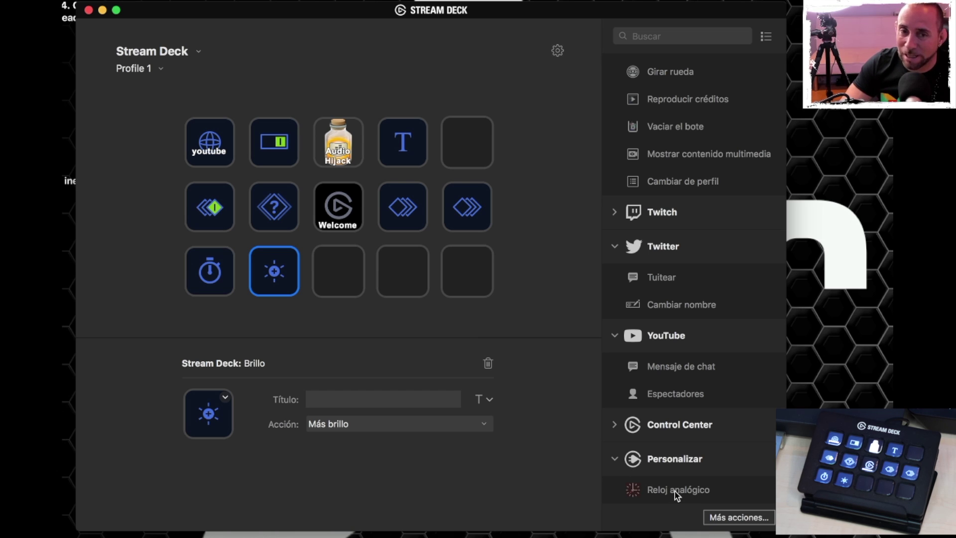
pyautogui.moveTo(669, 491); pyautogui.dragTo(341, 287)
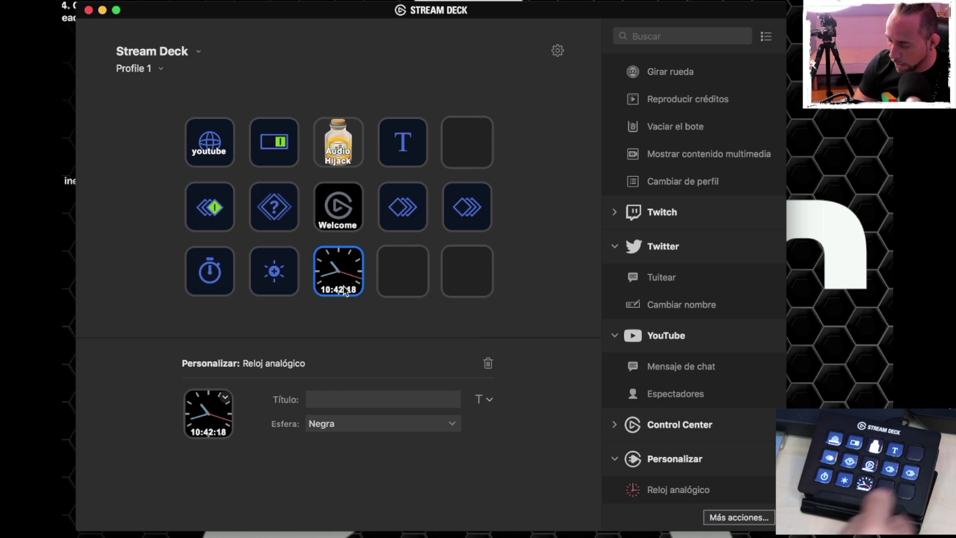
# Step: Try the Verde and Blanca faces on the Reloj analógico key
pyautogui.click(393, 426)
pyautogui.click(398, 452)
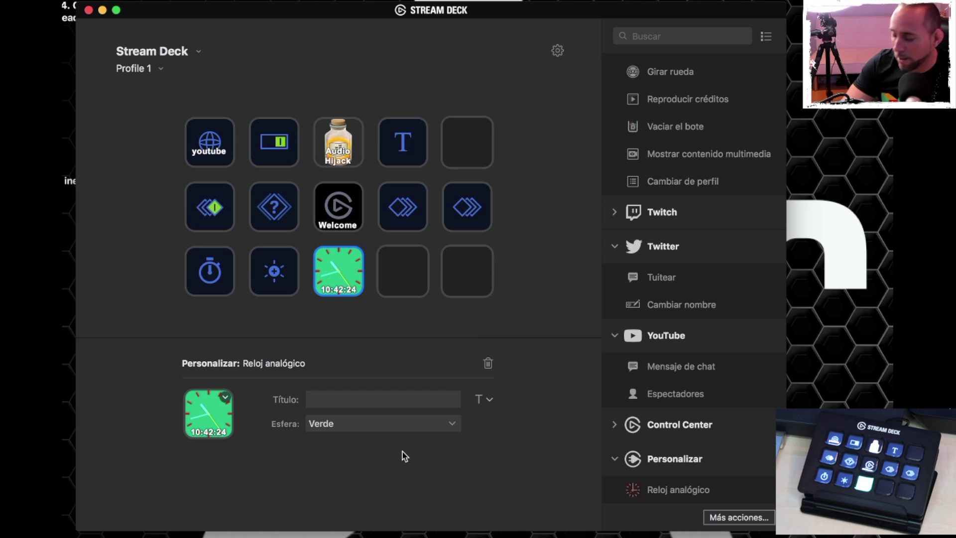
pyautogui.click(439, 427)
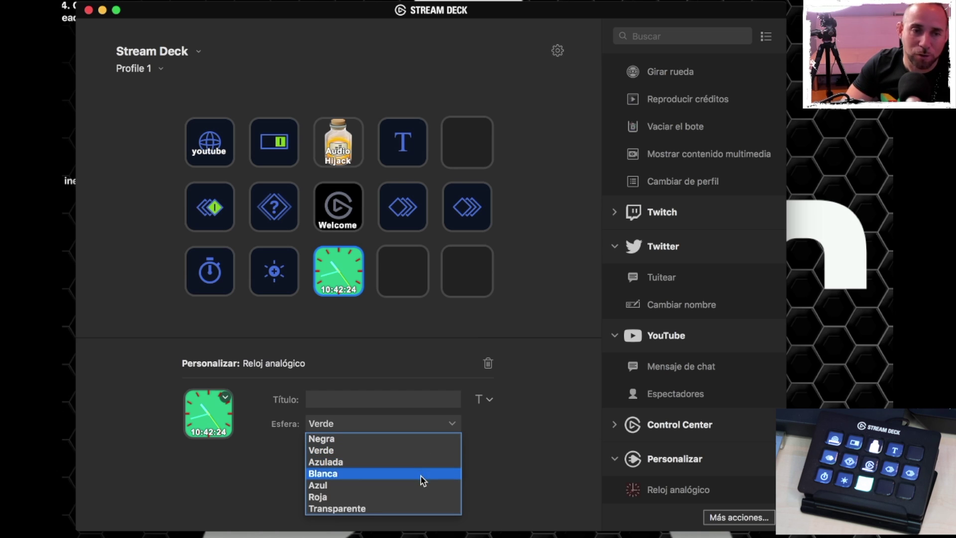
pyautogui.click(422, 474)
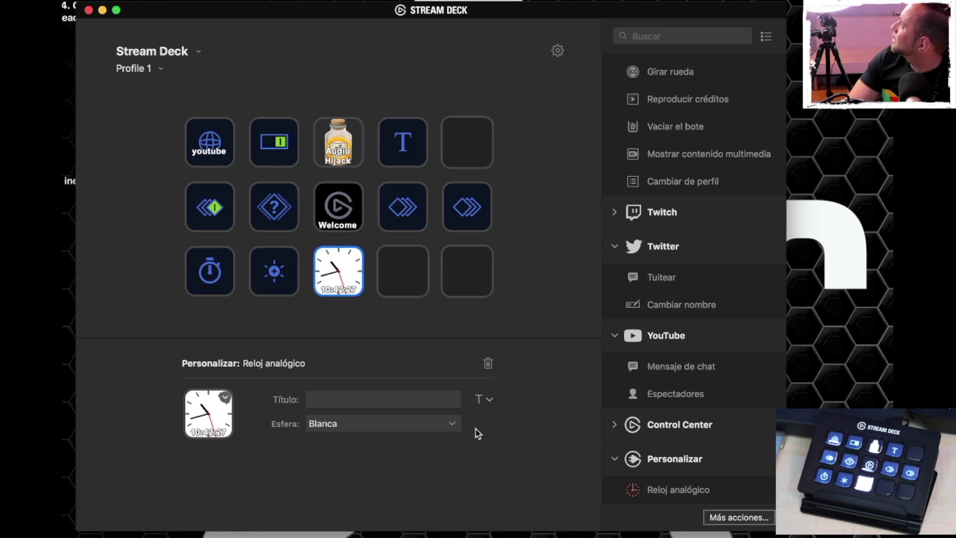
# Step: Set the Reloj analógico key's Esfera to Transparente and look over the remaining face options
pyautogui.click(449, 426)
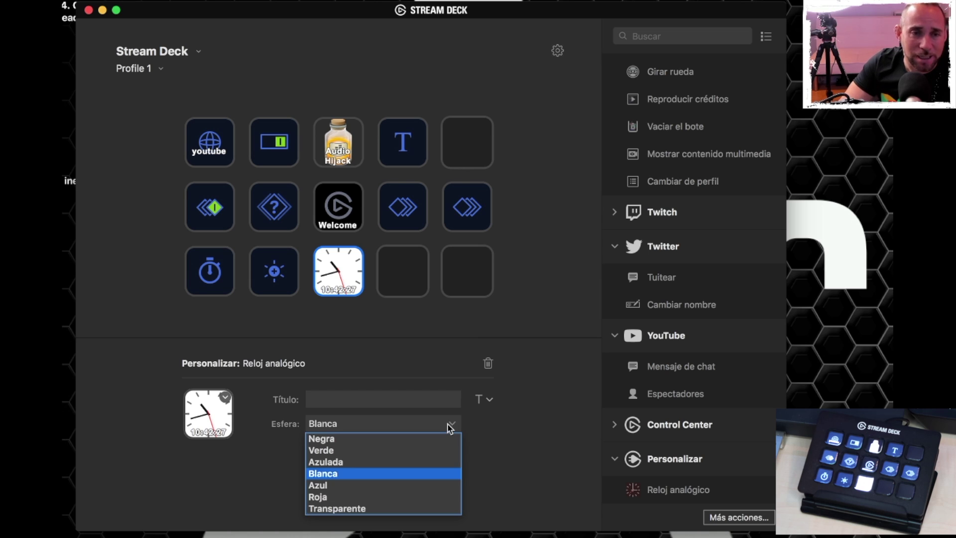
pyautogui.click(414, 508)
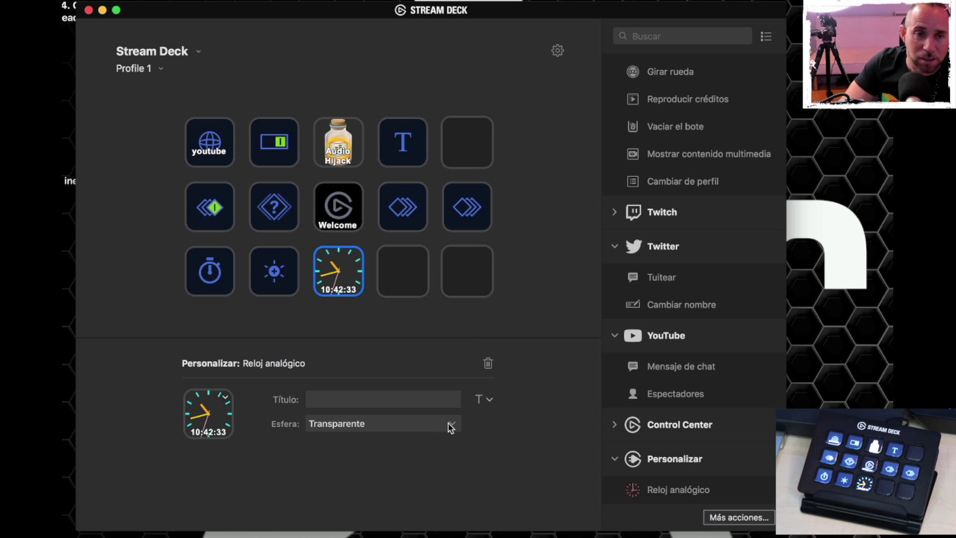
pyautogui.click(451, 426)
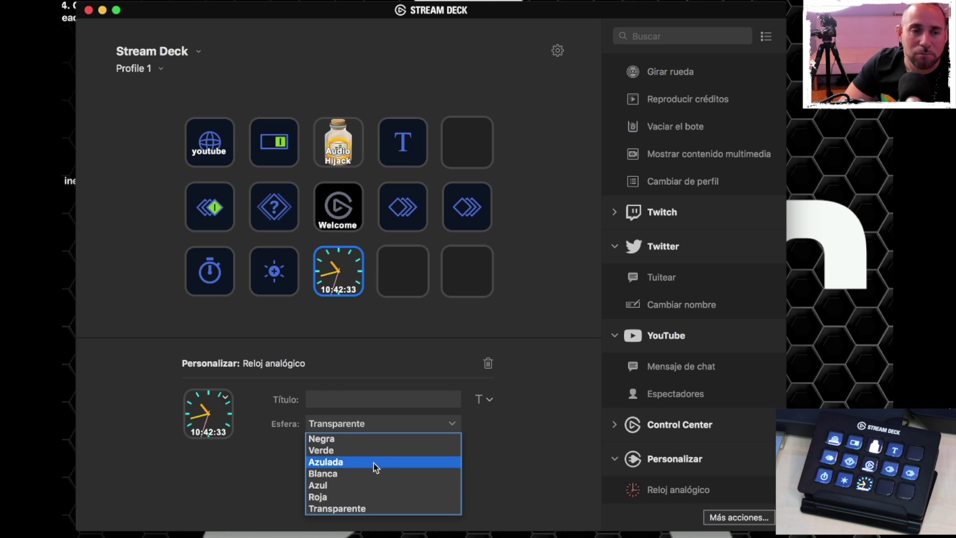
pyautogui.click(521, 383)
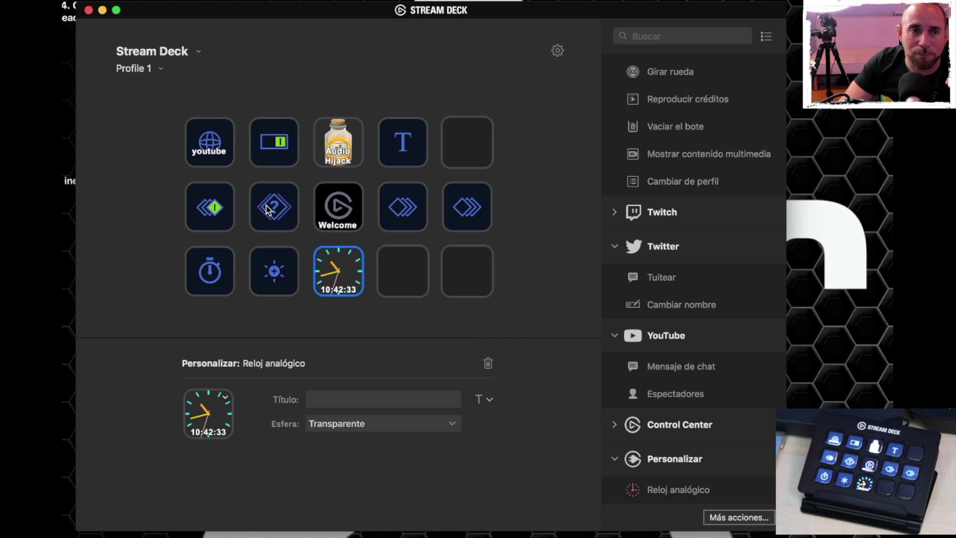
# Step: Look at choosing an icon from a file for the youtube key and cancel the file selection
pyautogui.click(220, 149)
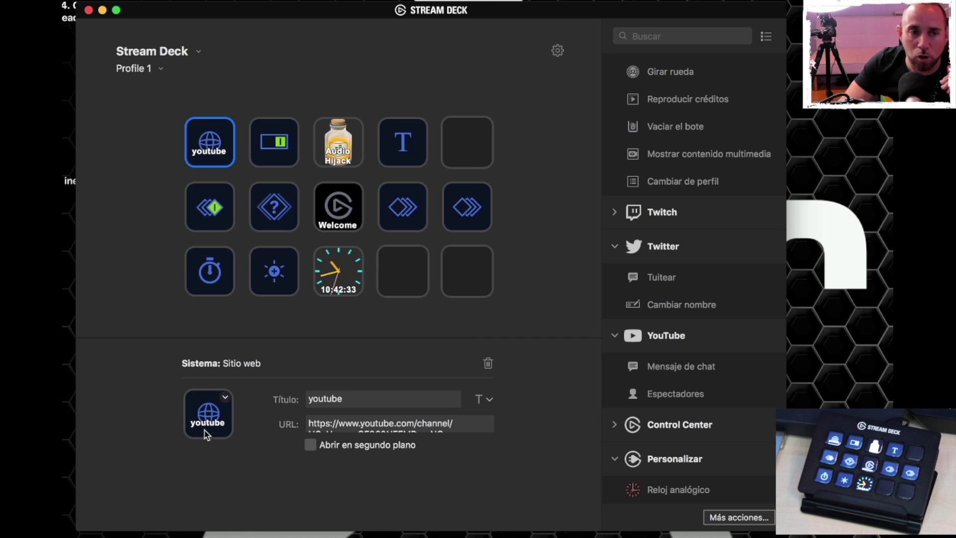
pyautogui.click(226, 401)
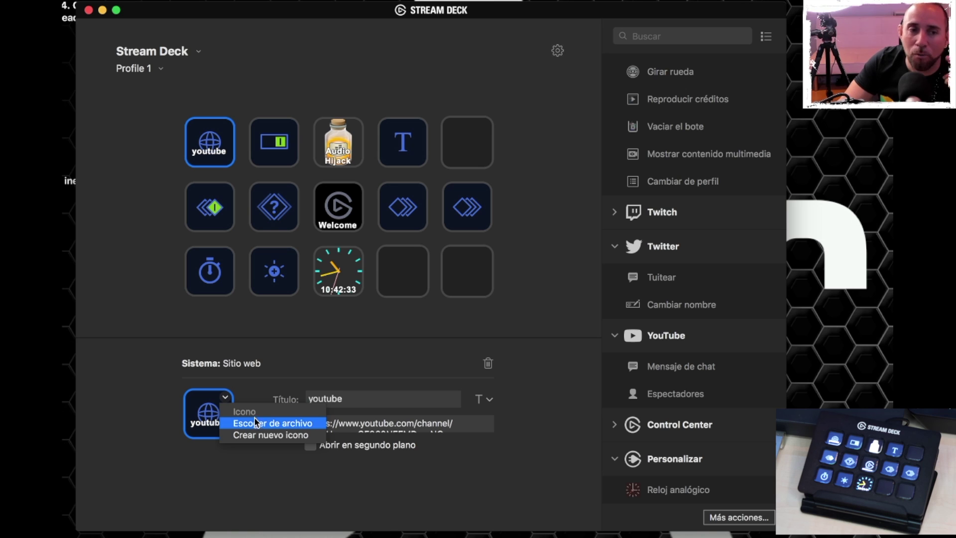
pyautogui.click(290, 424)
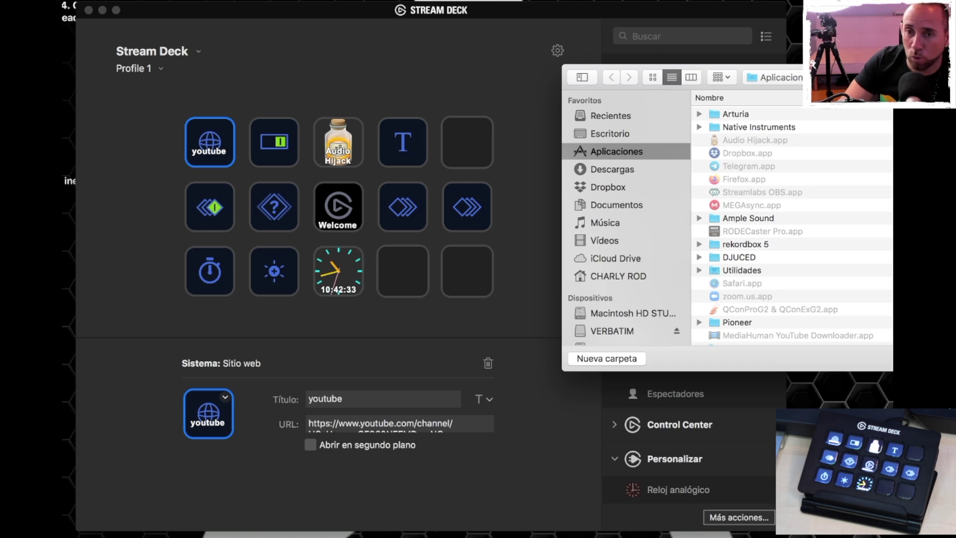
pyautogui.press('Escape')
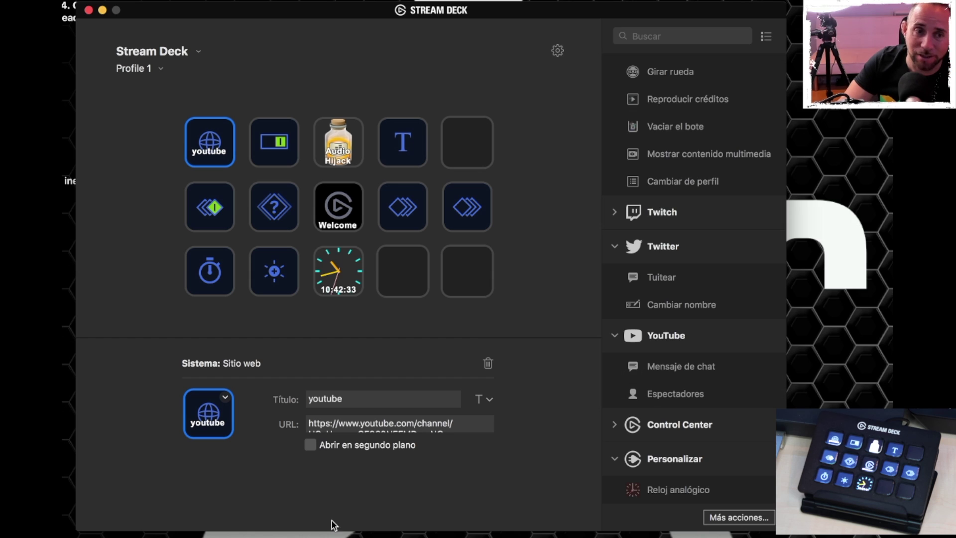
# Step: Open Elgato's online key creator in the browser to make a new icon for the youtube key
pyautogui.click(225, 398)
pyautogui.click(251, 437)
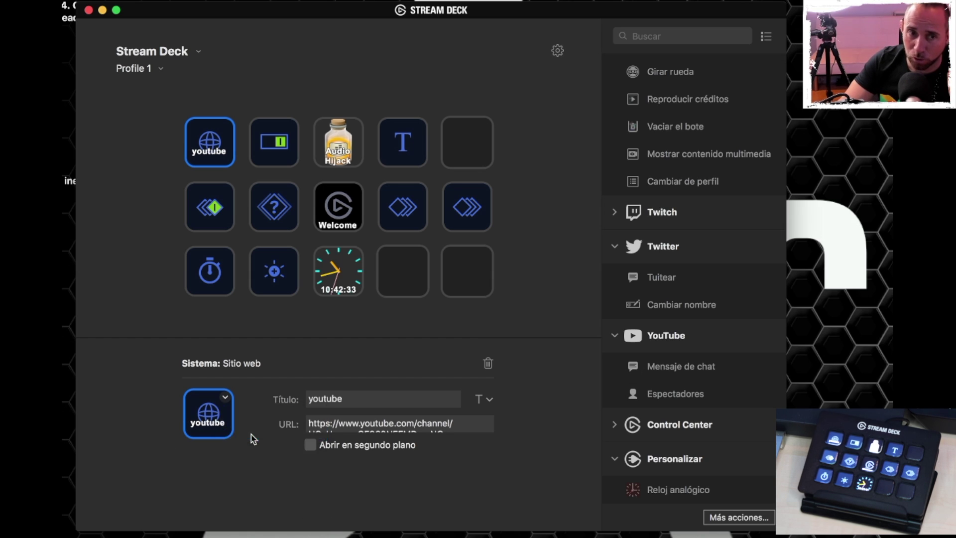
pyautogui.moveTo(382, 72); pyautogui.dragTo(239, 25)
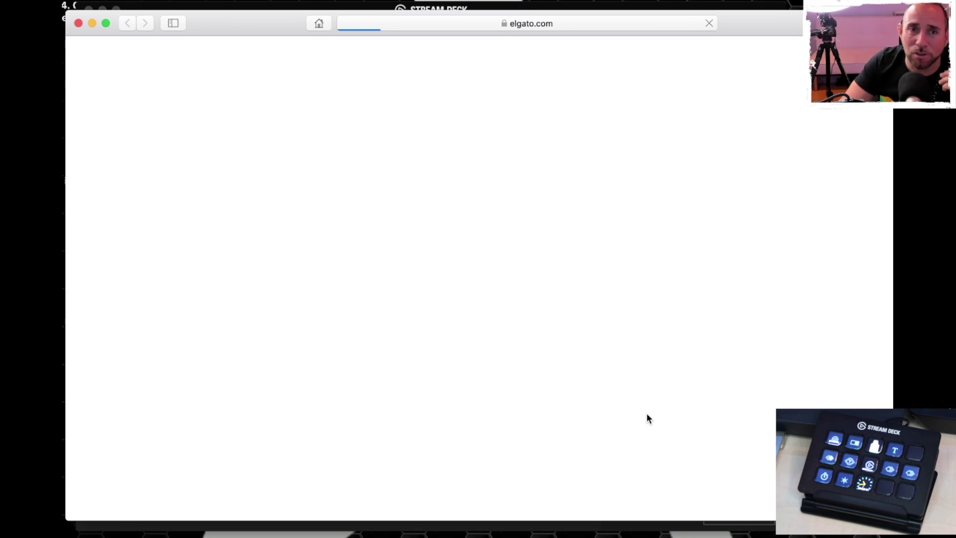
# Step: Add the red YouTube Logo from the icon library to the composition and save the key
pyautogui.scroll(-10, 608, 348)
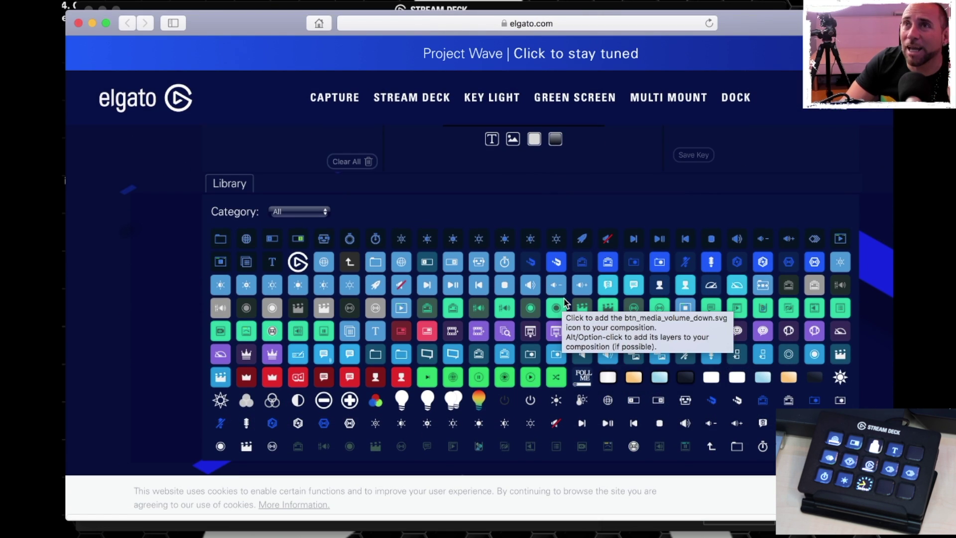
pyautogui.scroll(-4, 560, 314)
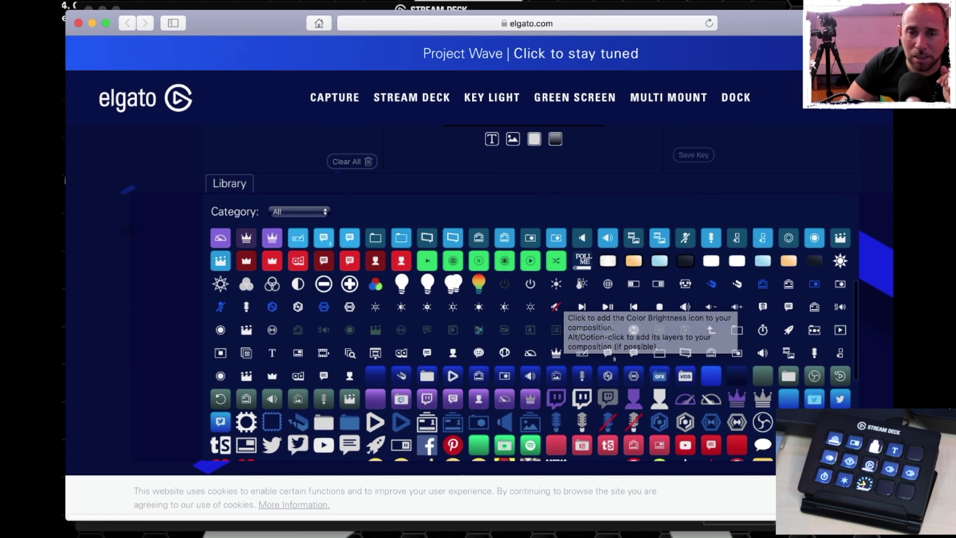
pyautogui.scroll(-1, 706, 365)
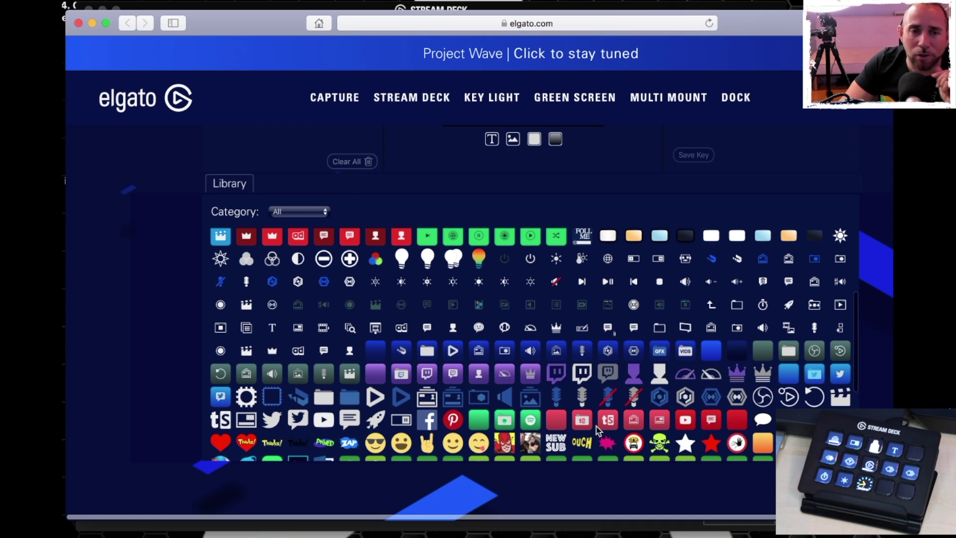
pyautogui.click(686, 422)
pyautogui.moveTo(686, 421); pyautogui.dragTo(640, 292)
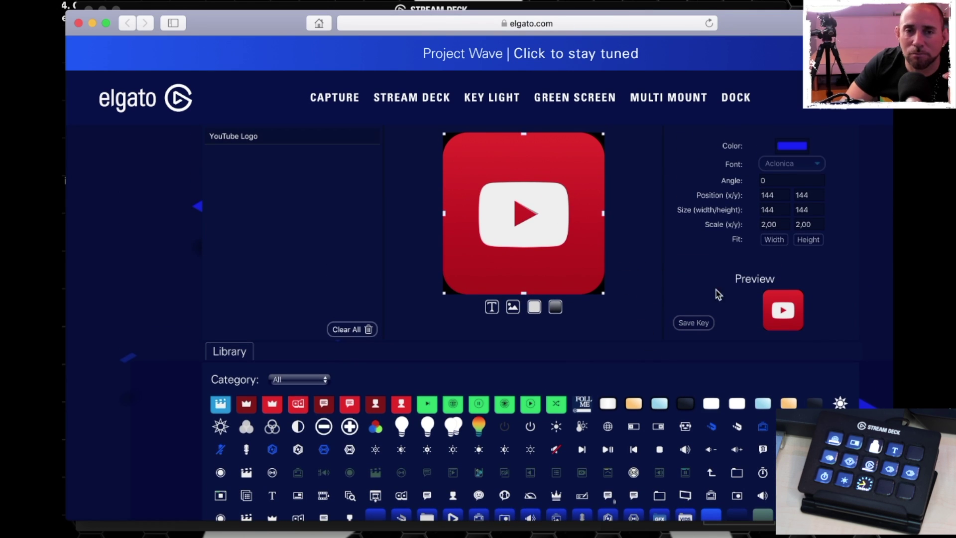
pyautogui.click(695, 324)
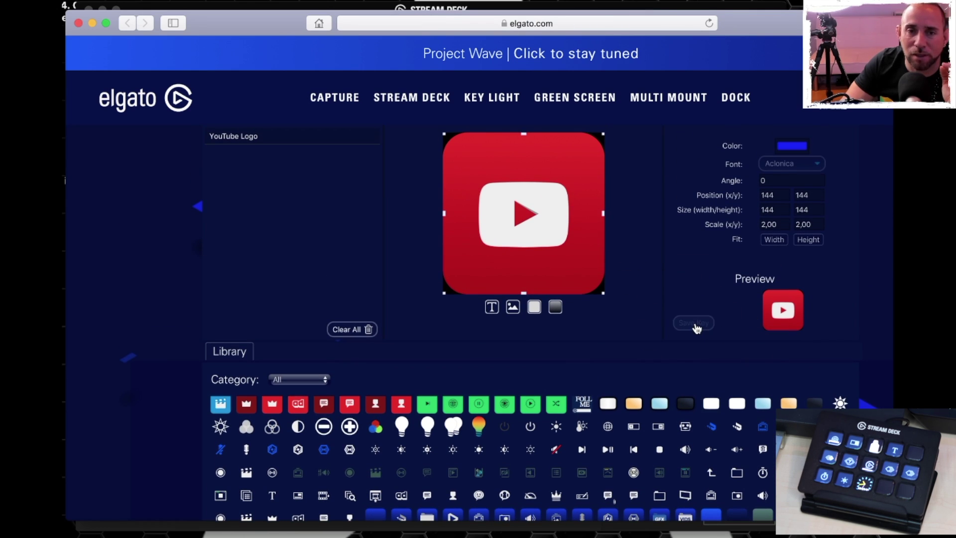
pyautogui.click(646, 304)
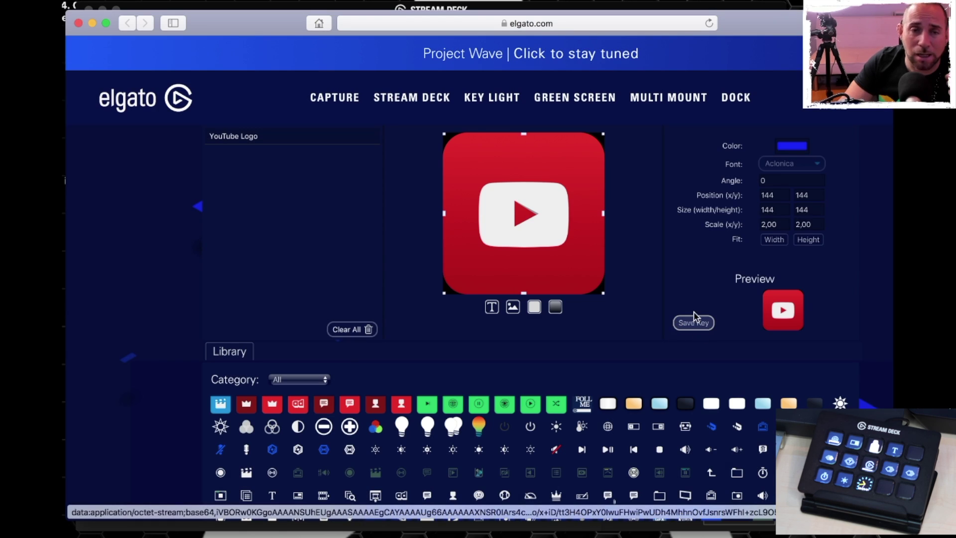
# Step: Add a text layer below the play symbol at about position 30, 215 and set its text to youtube
pyautogui.click(496, 311)
pyautogui.moveTo(519, 219); pyautogui.dragTo(530, 267)
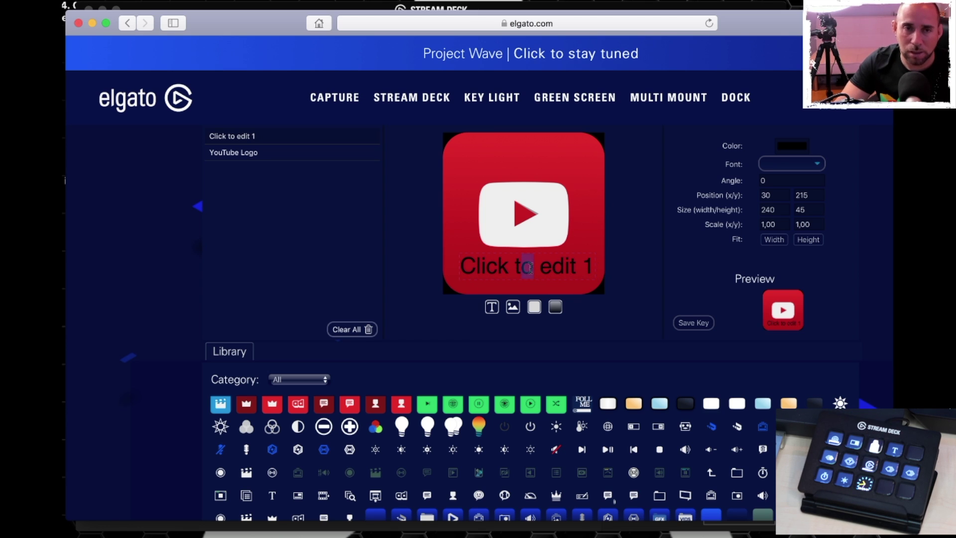
pyautogui.click(592, 265)
pyautogui.press('BackSpace')
pyautogui.press('BackSpace')
pyautogui.press('BackSpace')
pyautogui.press('BackSpace')
pyautogui.press('BackSpace')
pyautogui.press('BackSpace')
pyautogui.press('BackSpace')
pyautogui.press('BackSpace')
pyautogui.press('BackSpace')
pyautogui.press('BackSpace')
pyautogui.press('BackSpace')
pyautogui.press('BackSpace')
pyautogui.press('BackSpace')
pyautogui.press('BackSpace')
pyautogui.press('BackSpace')
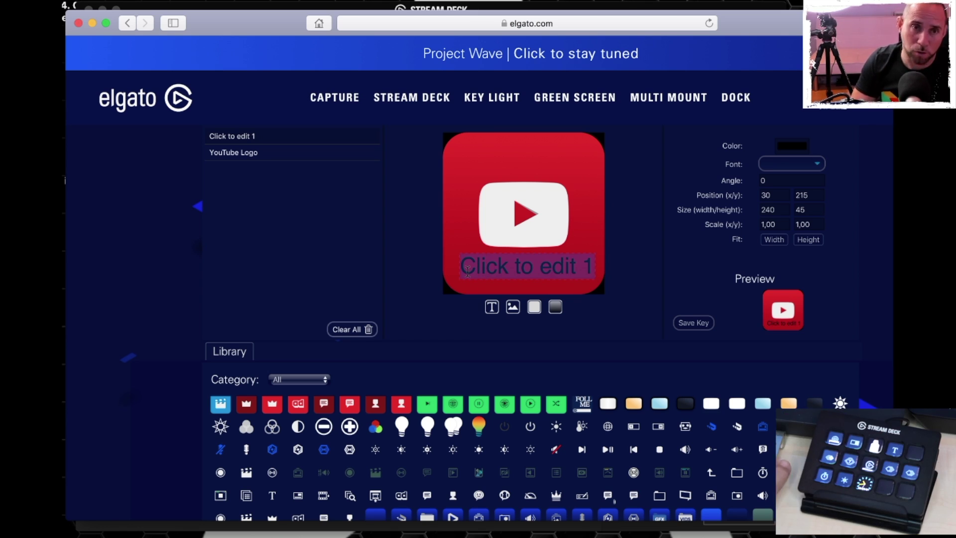
pyautogui.write('youtube')
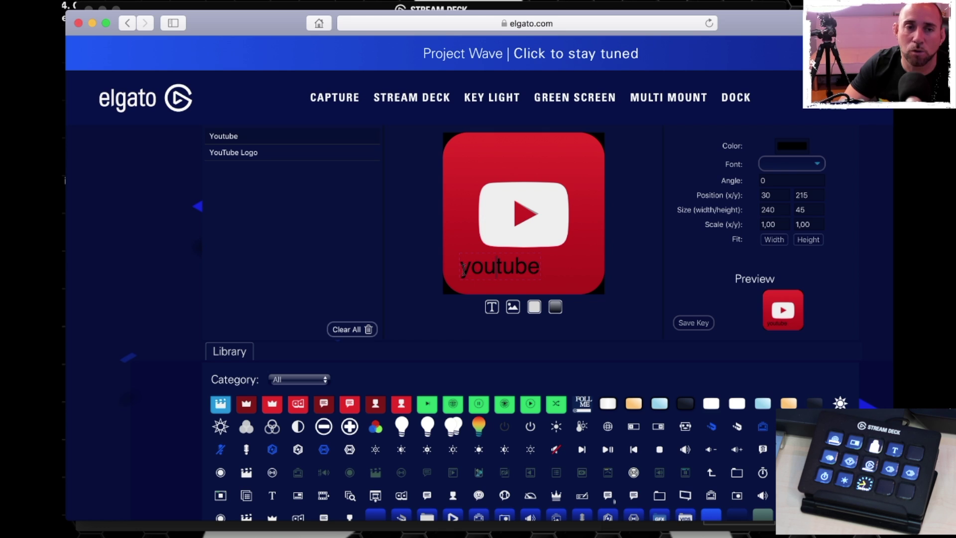
# Step: Discard an extra text layer and centre the youtube text below the play symbol at about position 75, 212
pyautogui.click(492, 307)
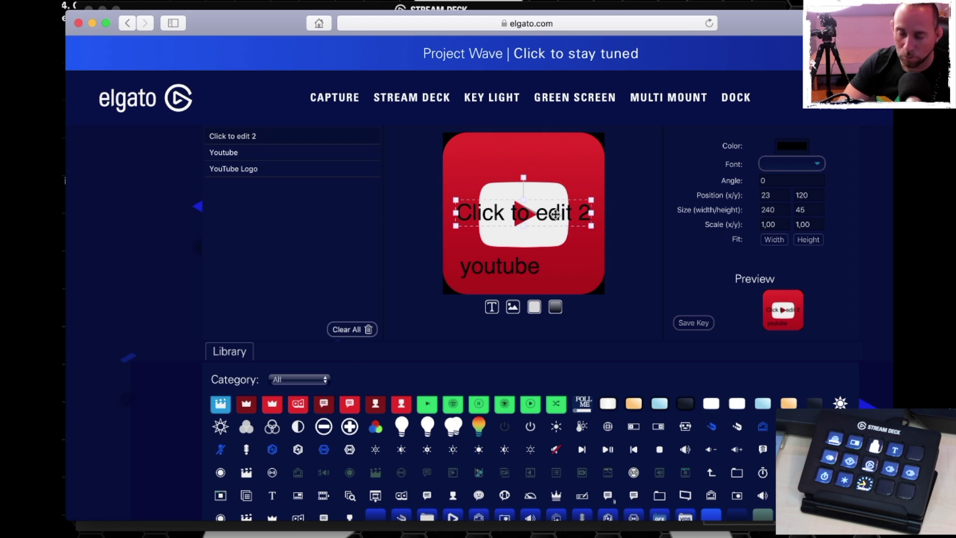
pyautogui.press('Delete')
pyautogui.click(535, 270)
pyautogui.moveTo(536, 270); pyautogui.dragTo(550, 268)
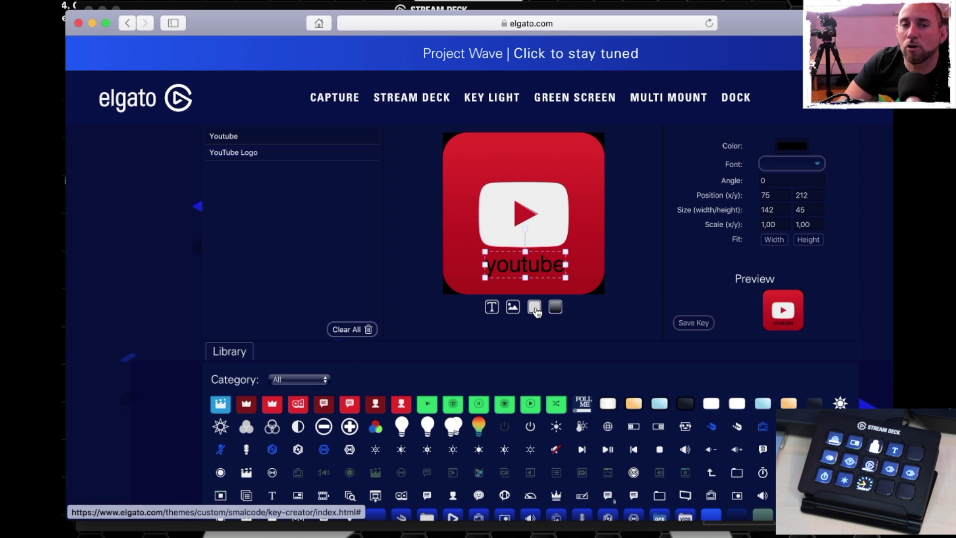
# Step: Add two gradient layers and a blue rectangle layer over the whole icon, and view the image file chooser without choosing a file
pyautogui.click(555, 307)
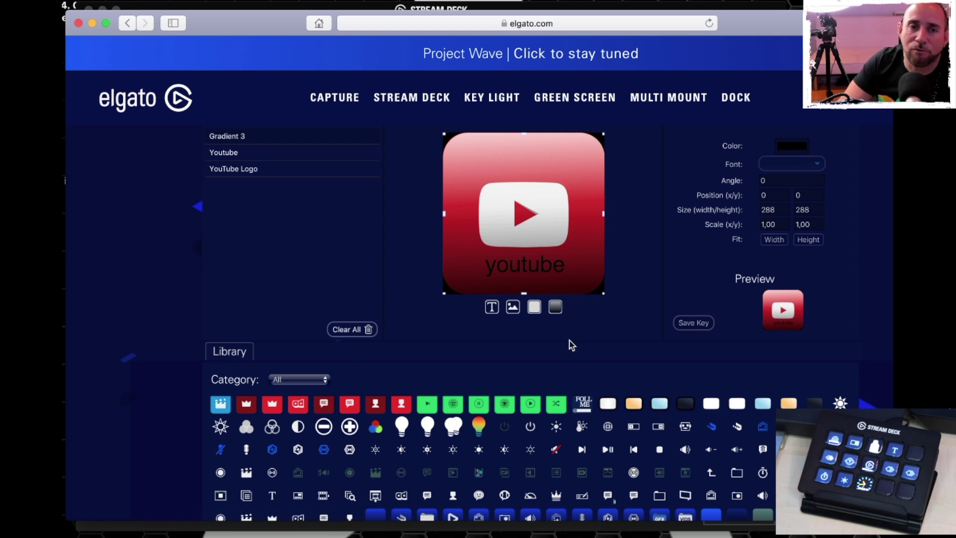
pyautogui.click(555, 307)
pyautogui.click(535, 308)
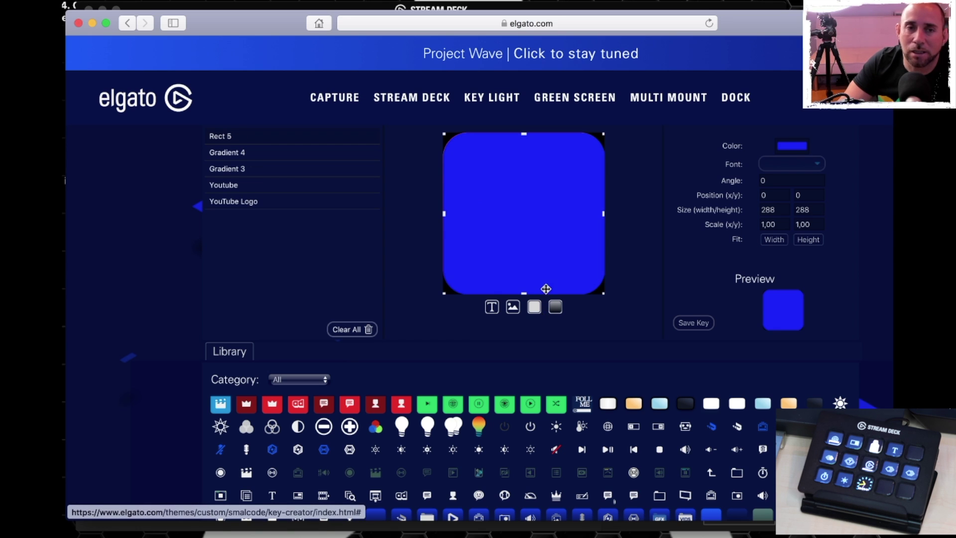
pyautogui.click(512, 308)
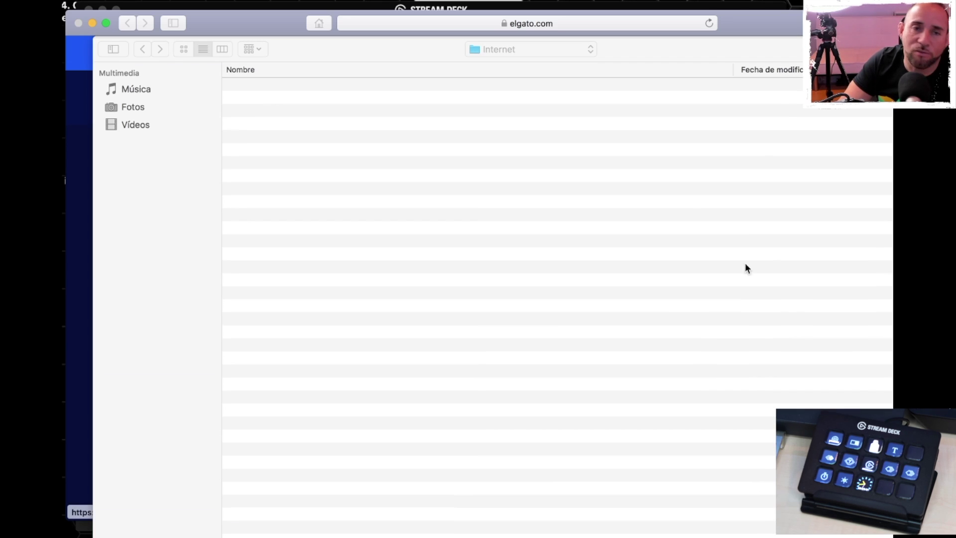
pyautogui.press('Escape')
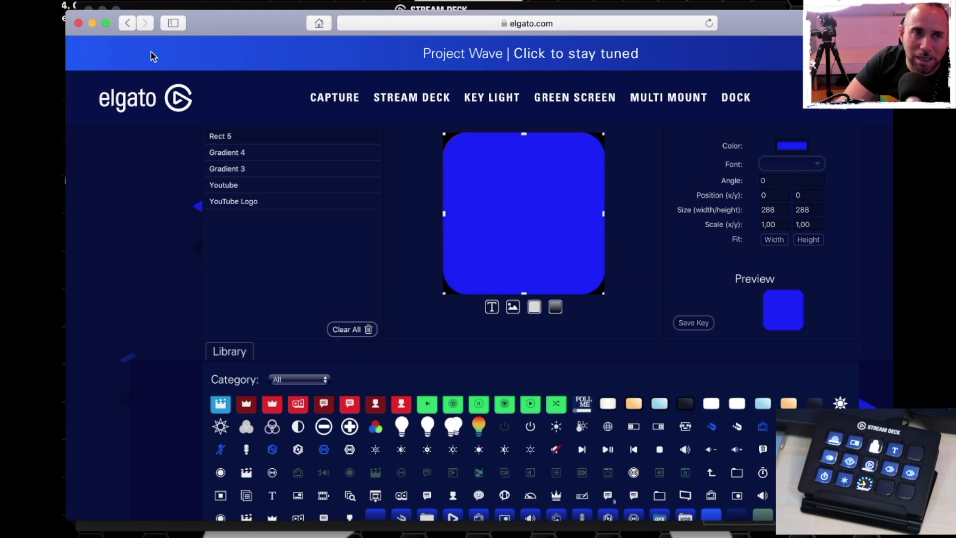
# Step: Find streamdeck_key.png in the Descargas folder and set it as the icon of the youtube key in Stream Deck
pyautogui.click(79, 23)
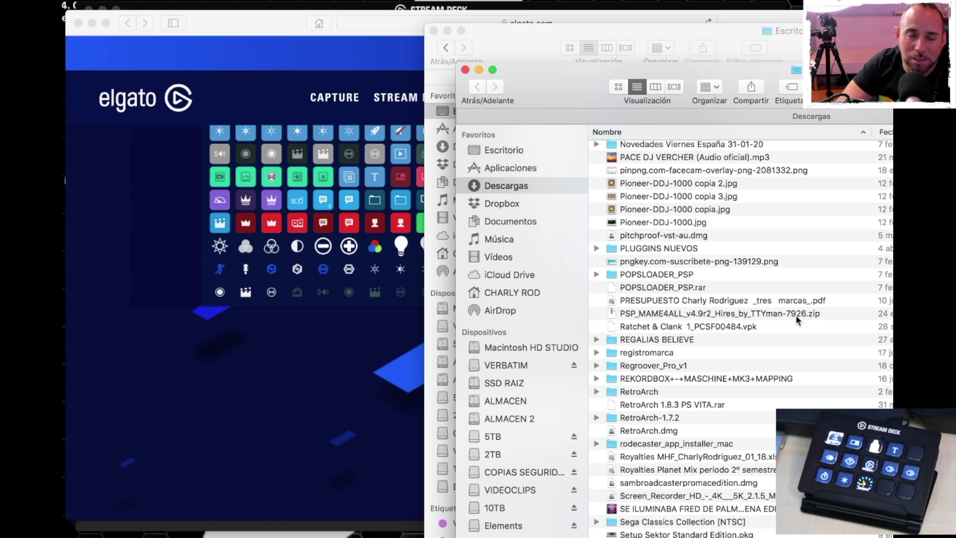
pyautogui.scroll(20, 796, 316)
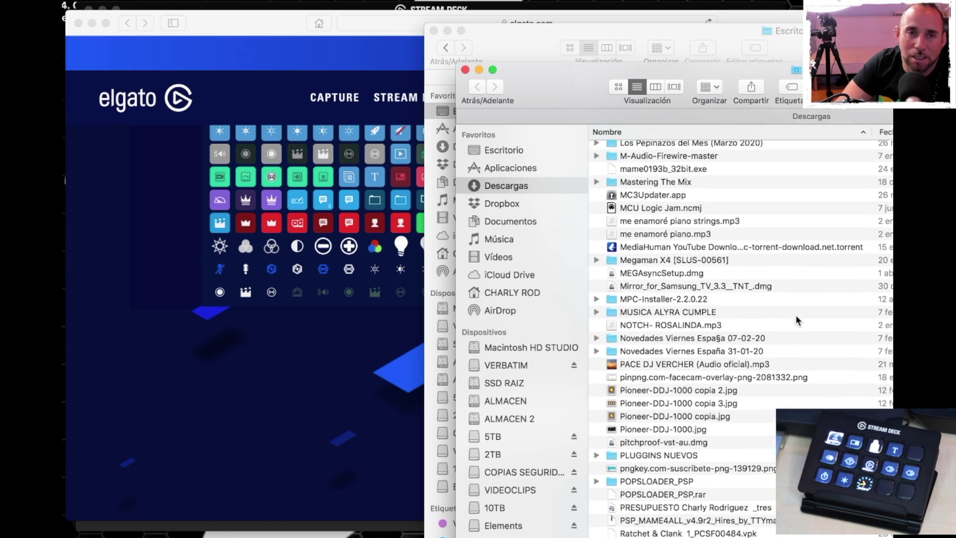
pyautogui.scroll(-20, 673, 214)
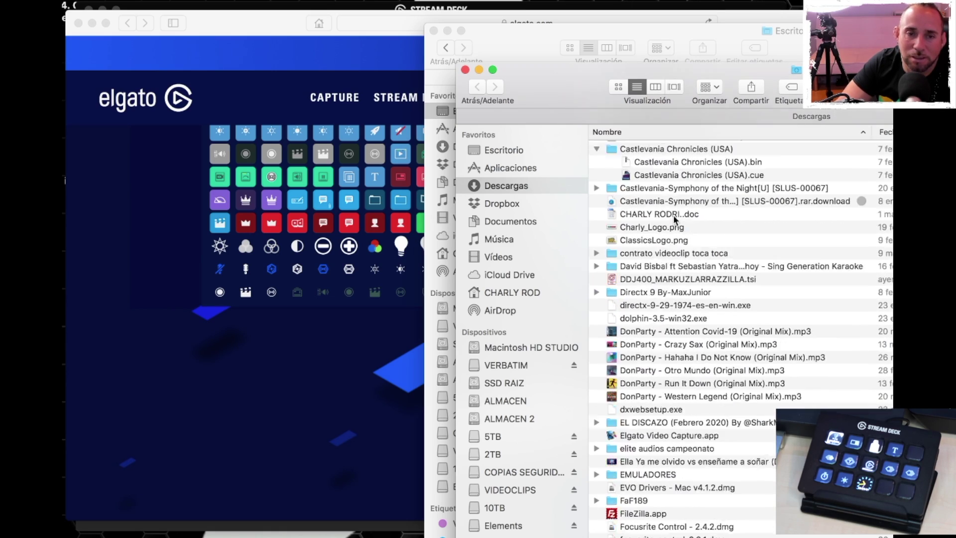
pyautogui.write('streamdeck')
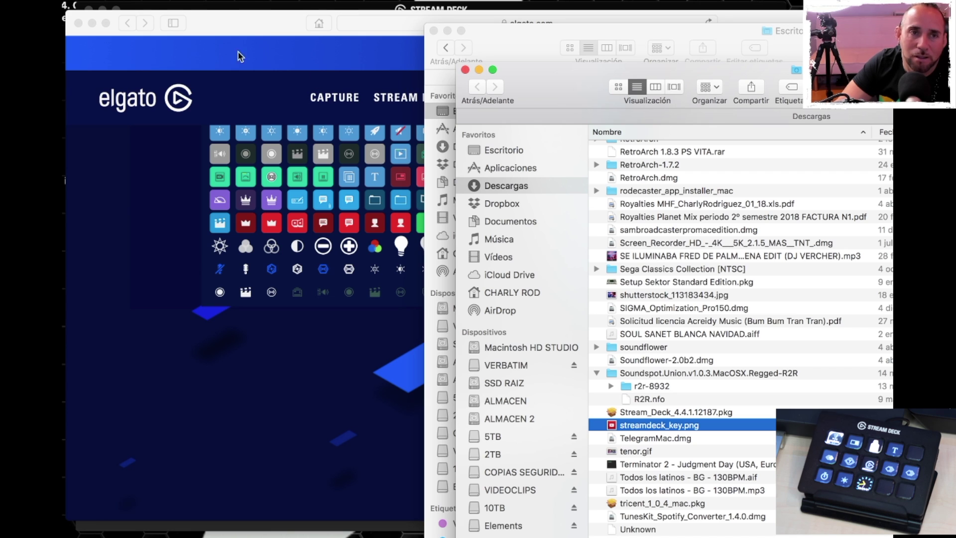
pyautogui.click(91, 23)
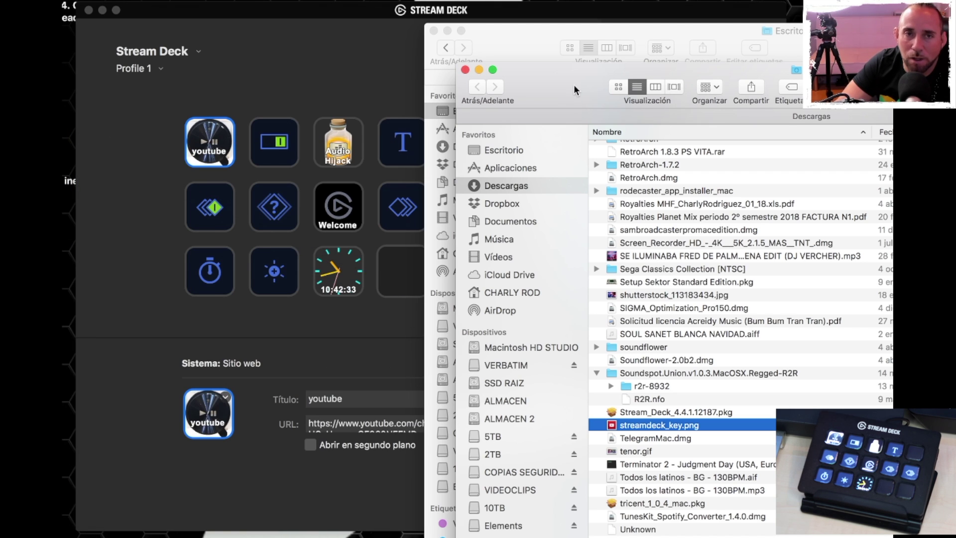
pyautogui.click(433, 31)
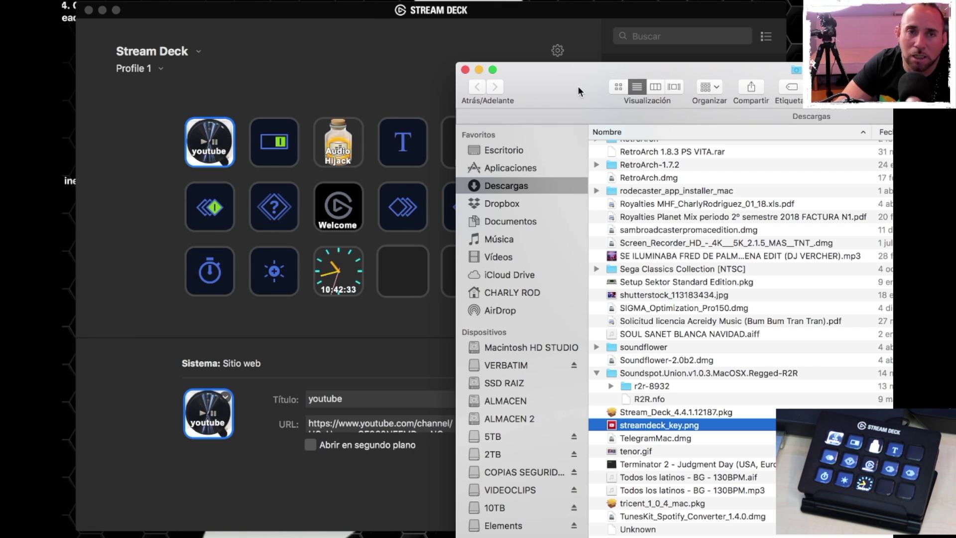
pyautogui.moveTo(574, 94); pyautogui.dragTo(596, 13)
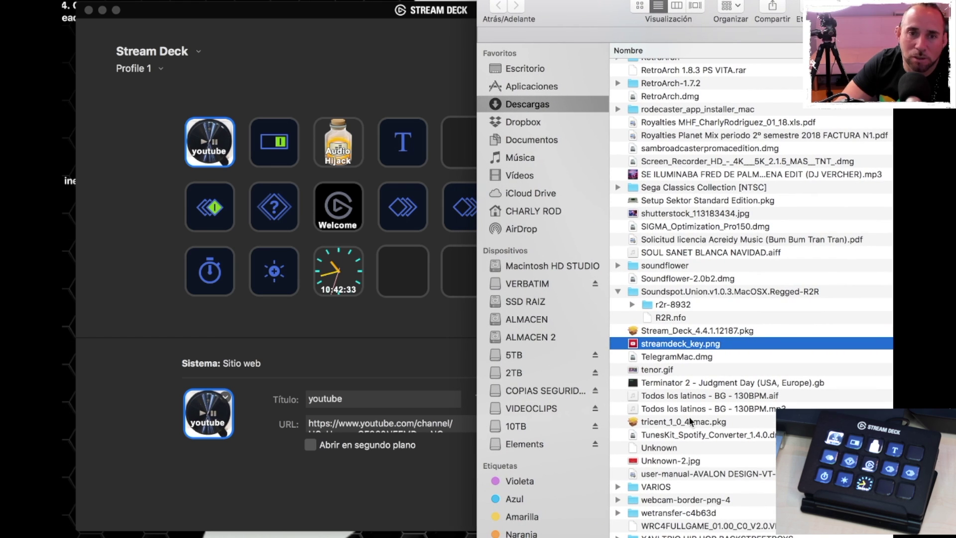
pyautogui.moveTo(671, 348); pyautogui.dragTo(217, 410)
pyautogui.click(218, 410)
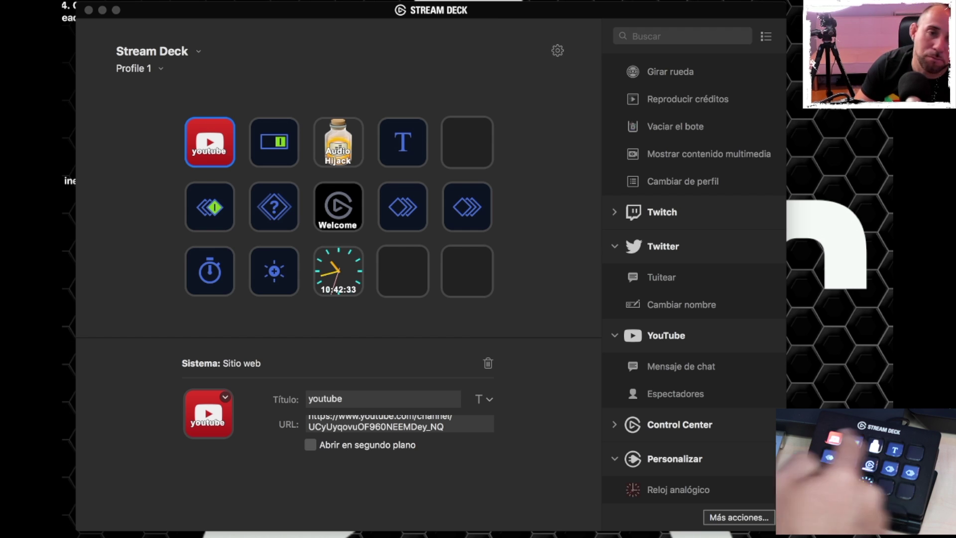
# Step: Reset the youtube key's icon to its default
pyautogui.click(218, 429)
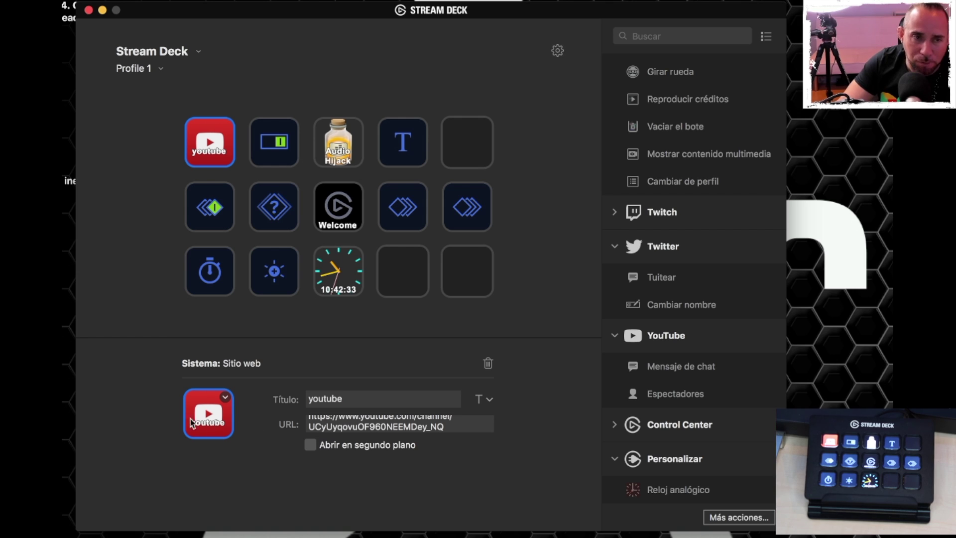
pyautogui.click(224, 398)
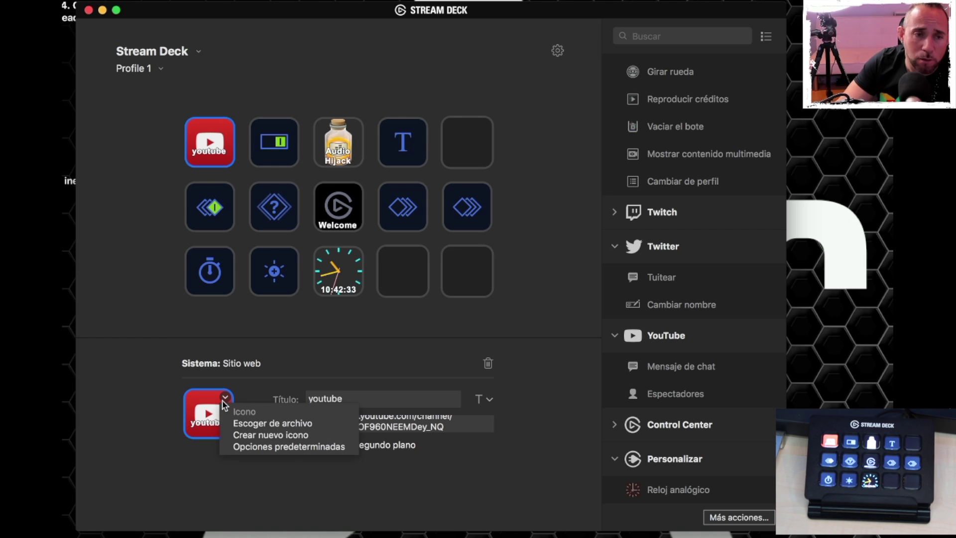
pyautogui.click(288, 447)
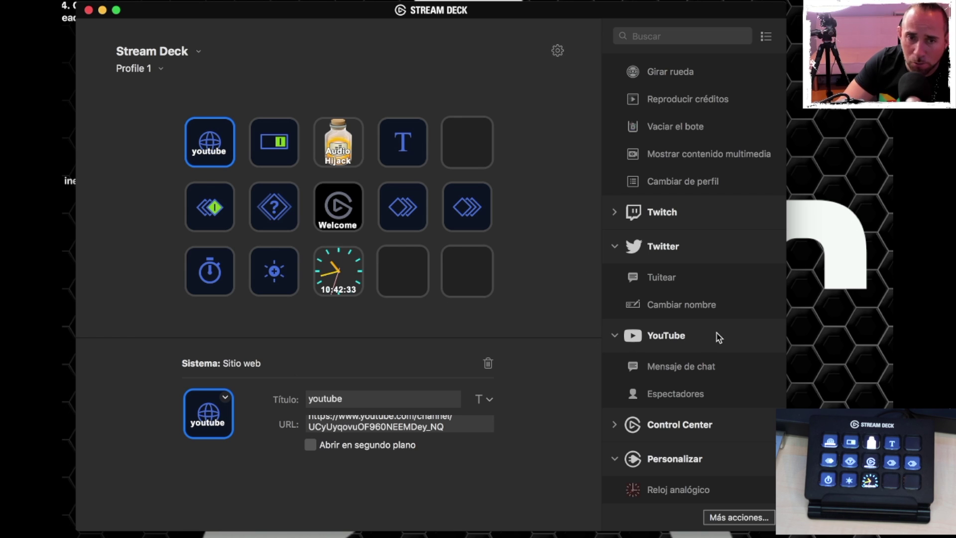
# Step: Open the catalogue of additional Stream Deck actions and browse the plugins sorted by popularity
pyautogui.click(744, 518)
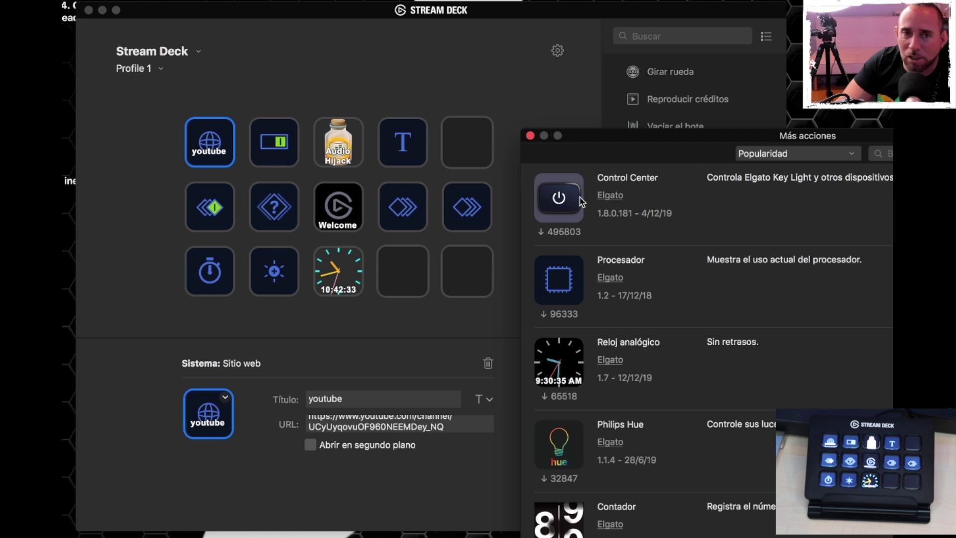
pyautogui.scroll(-15, 656, 216)
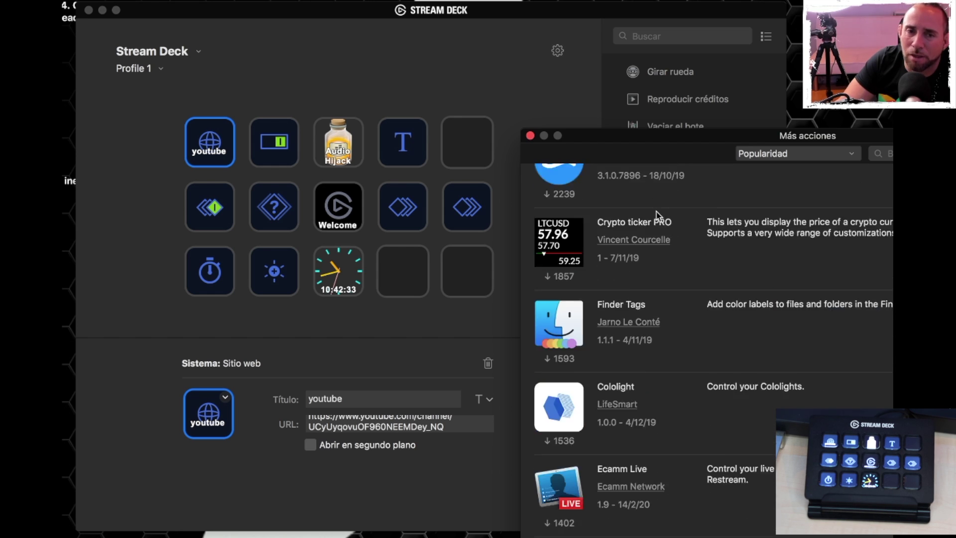
pyautogui.scroll(-10, 656, 215)
pyautogui.scroll(5, 657, 216)
pyautogui.scroll(-5, 658, 215)
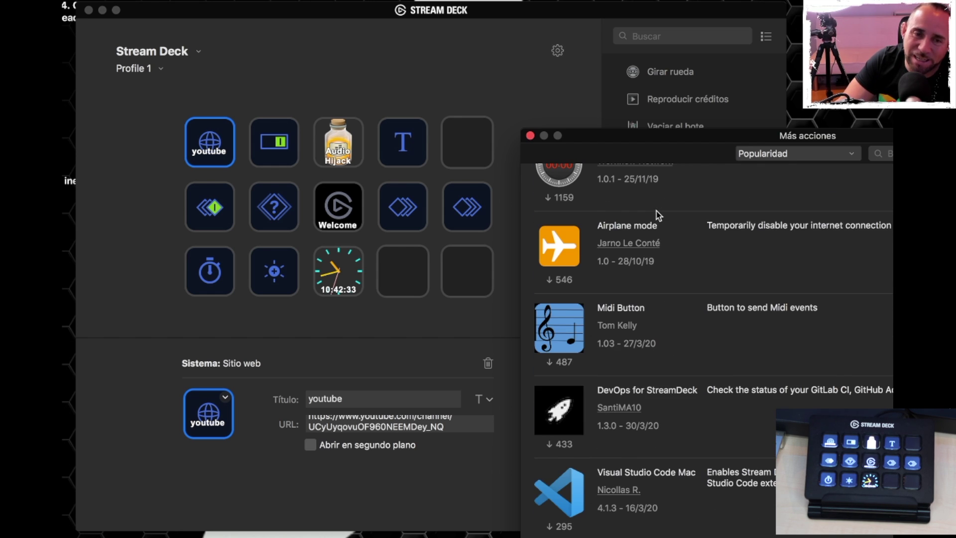
pyautogui.scroll(1, 658, 216)
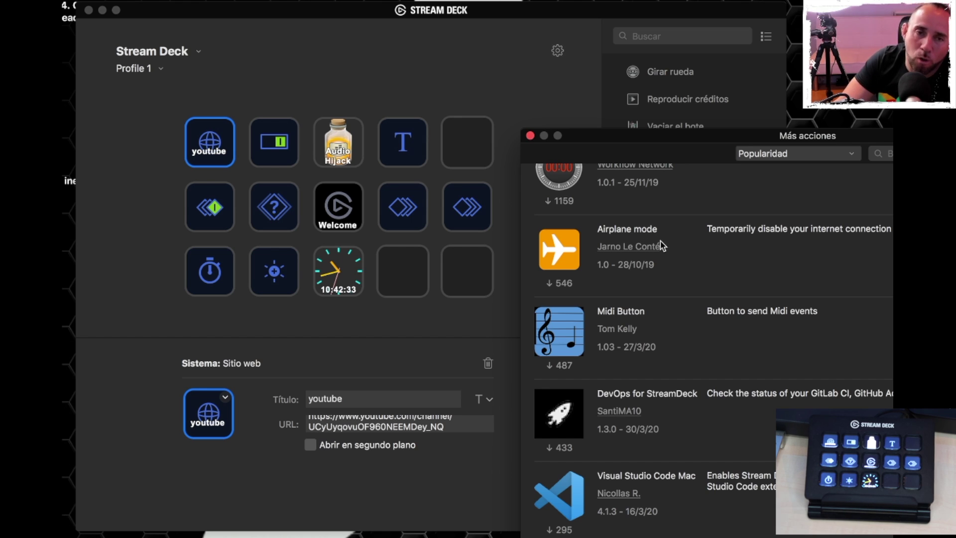
pyautogui.scroll(1, 682, 270)
pyautogui.scroll(-2, 683, 269)
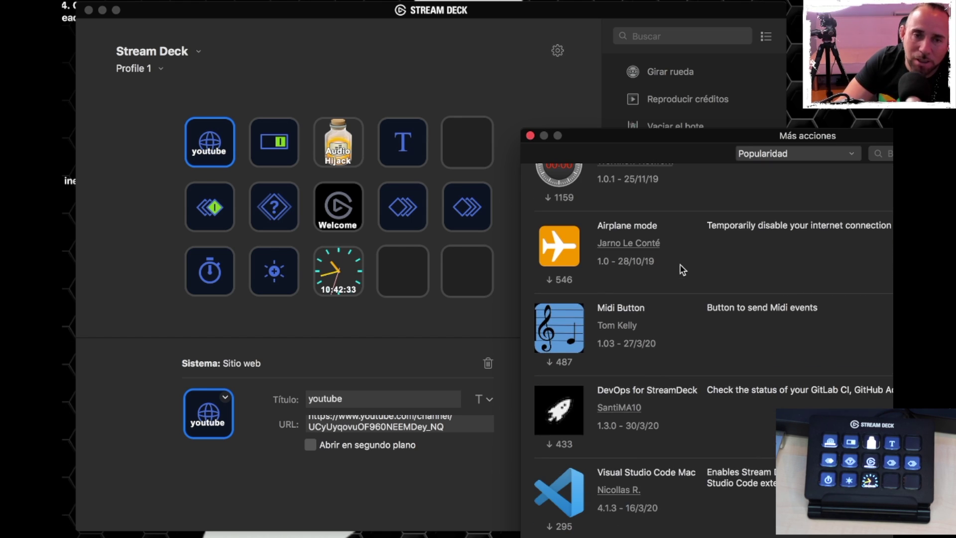
pyautogui.scroll(2, 772, 370)
pyautogui.scroll(10, 772, 369)
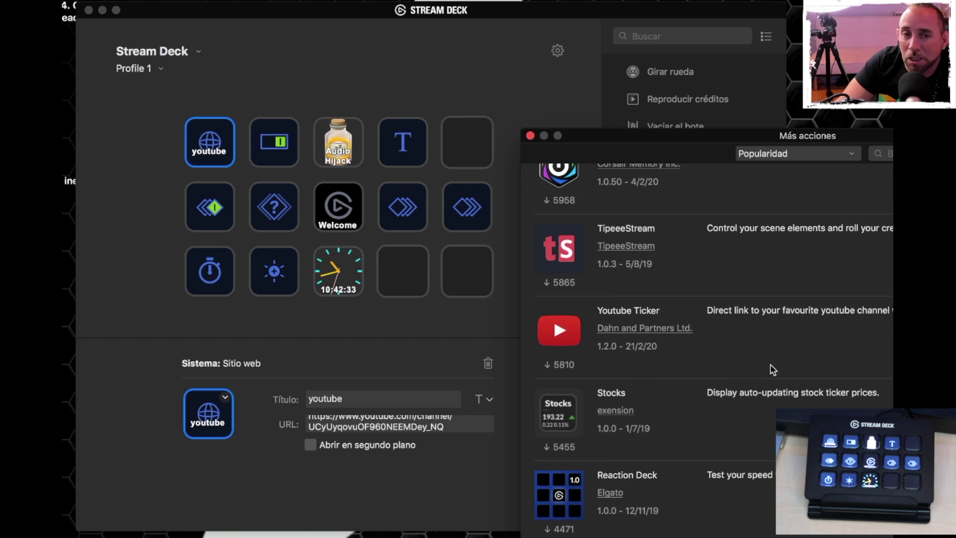
pyautogui.scroll(-5, 772, 370)
pyautogui.scroll(-8, 772, 369)
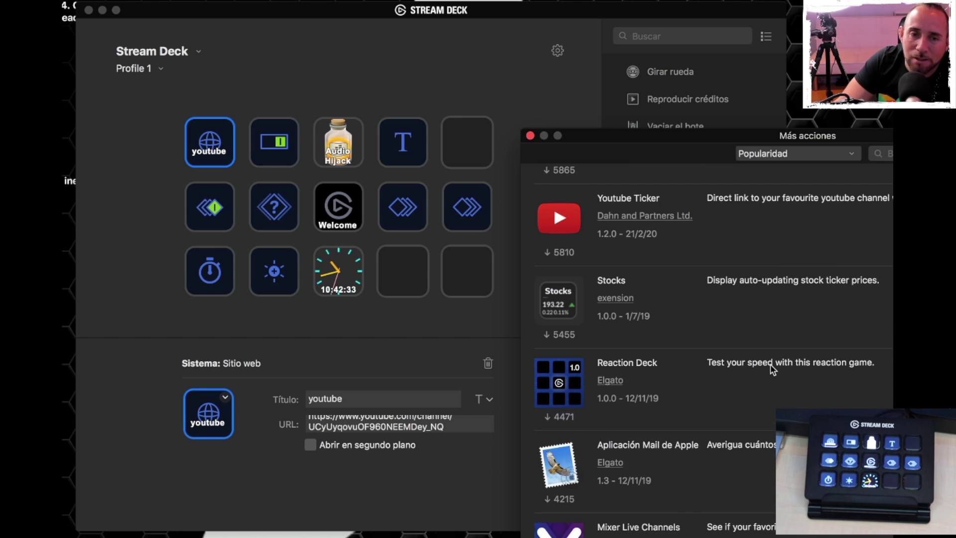
pyautogui.scroll(5, 772, 369)
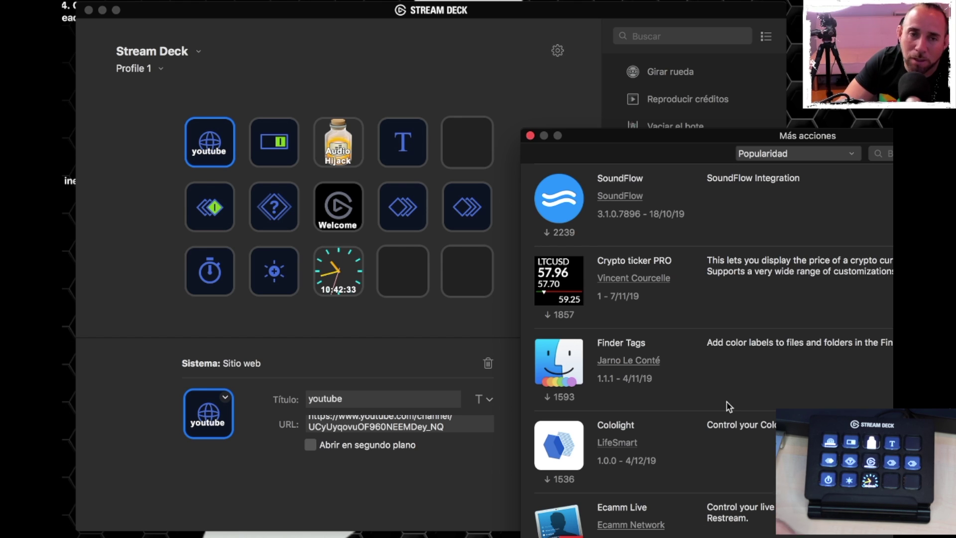
pyautogui.scroll(10, 729, 406)
pyautogui.scroll(10, 728, 406)
pyautogui.scroll(-3, 728, 405)
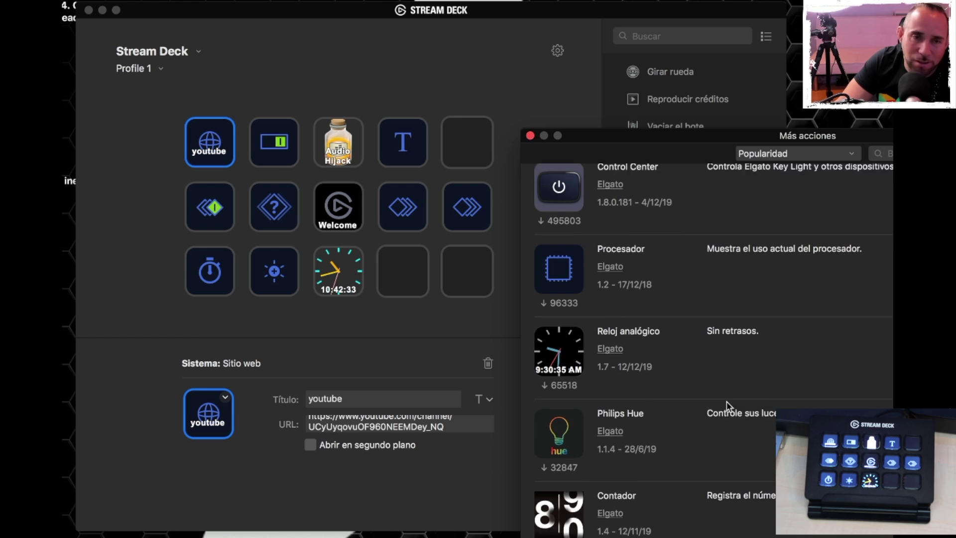
pyautogui.scroll(3, 729, 405)
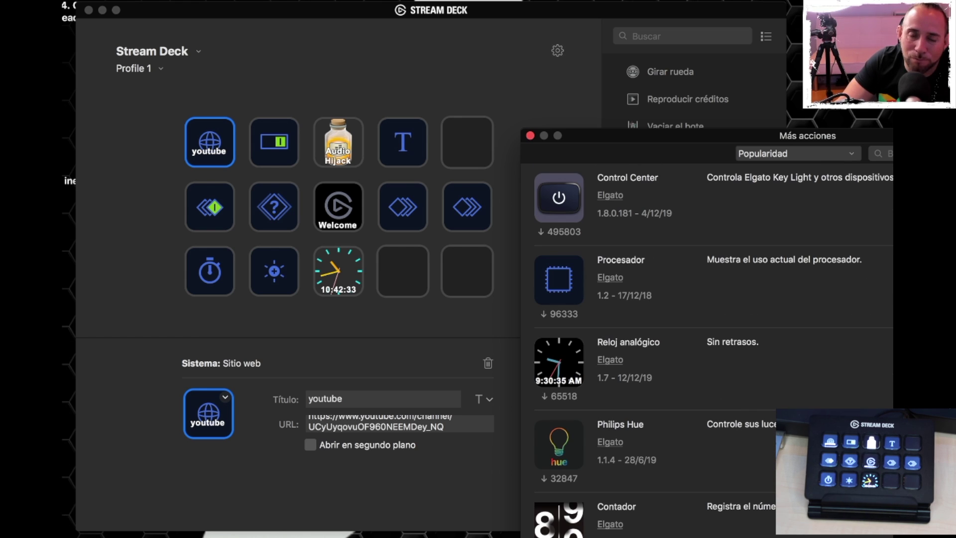
# Step: Switch from Profile 1 to the other existing profile and close the catalogue of additional actions
pyautogui.click(304, 495)
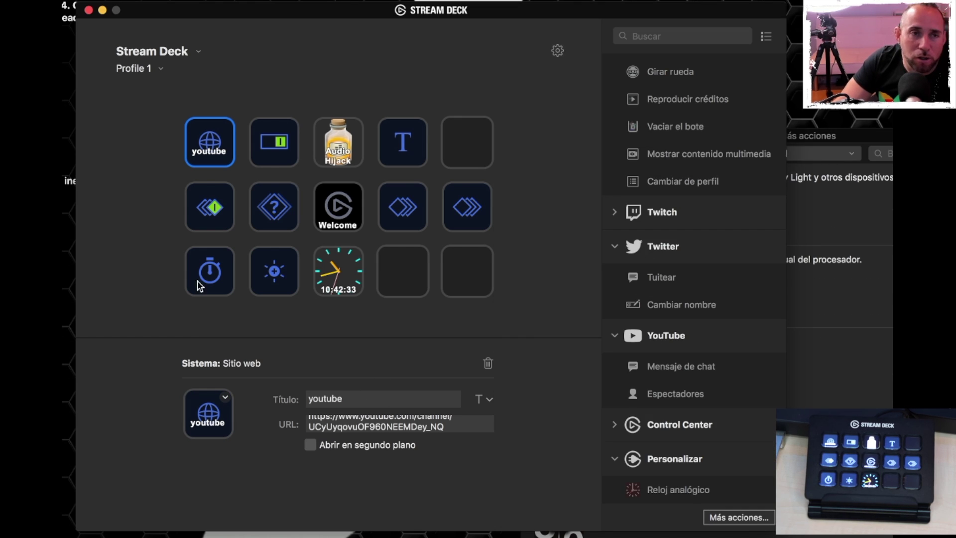
pyautogui.click(158, 69)
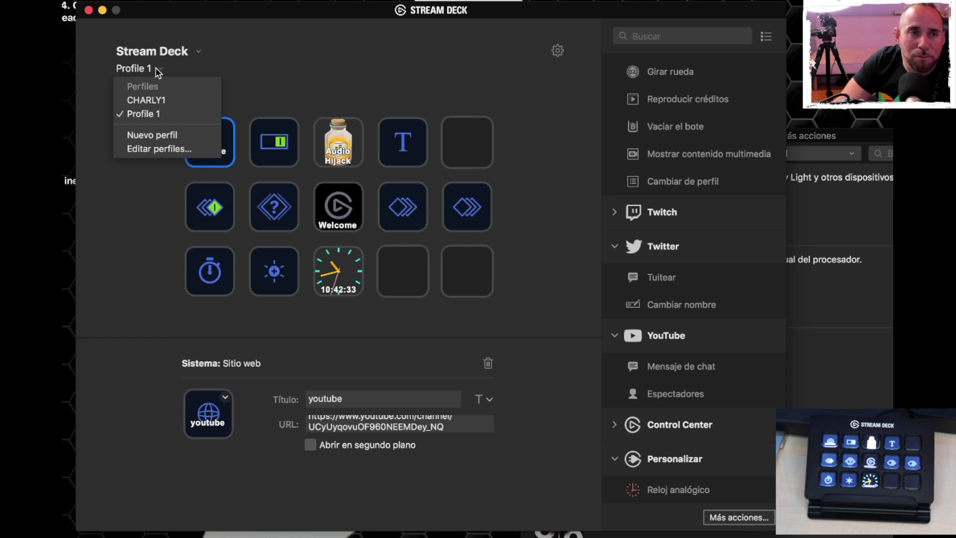
pyautogui.click(167, 101)
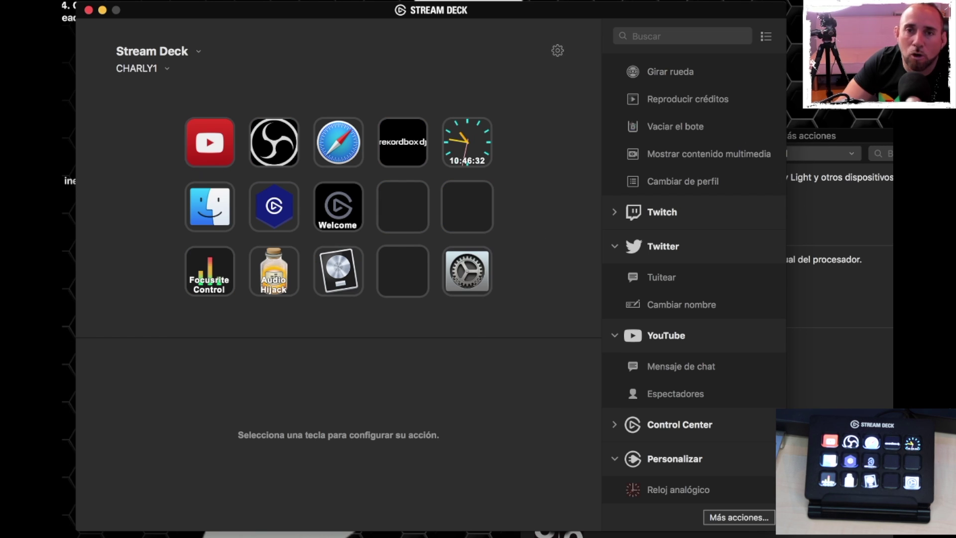
pyautogui.click(805, 140)
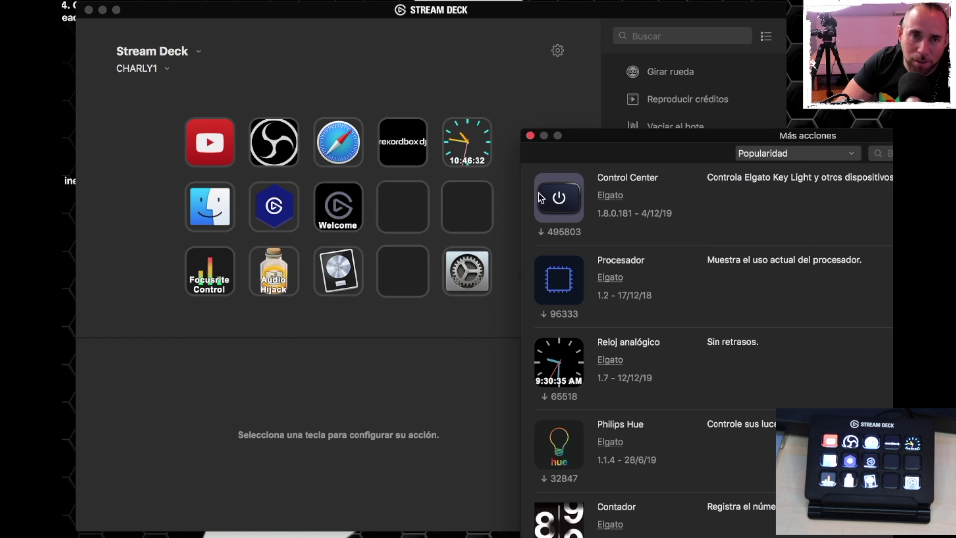
pyautogui.click(530, 136)
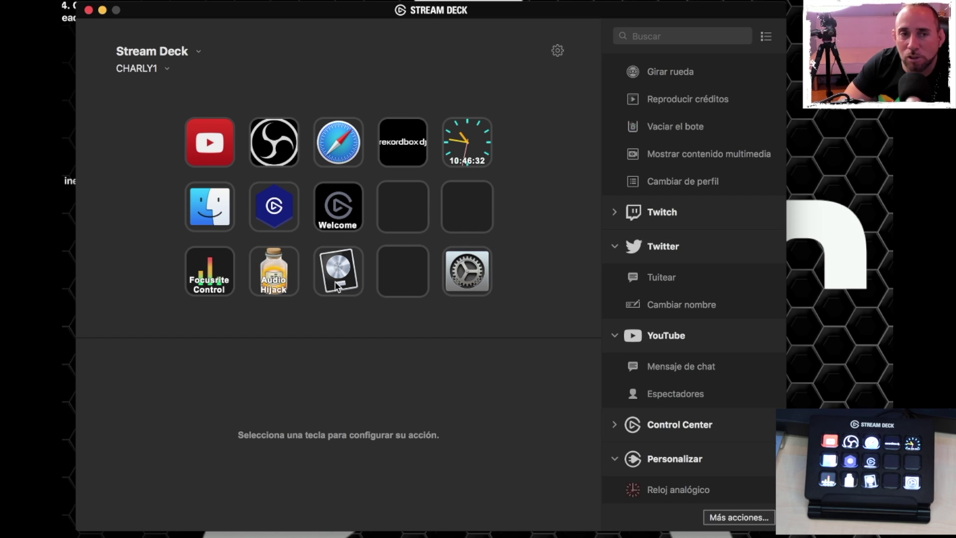
# Step: Open the folder with the OBS icon in the current profile to view its contents
pyautogui.click(273, 157)
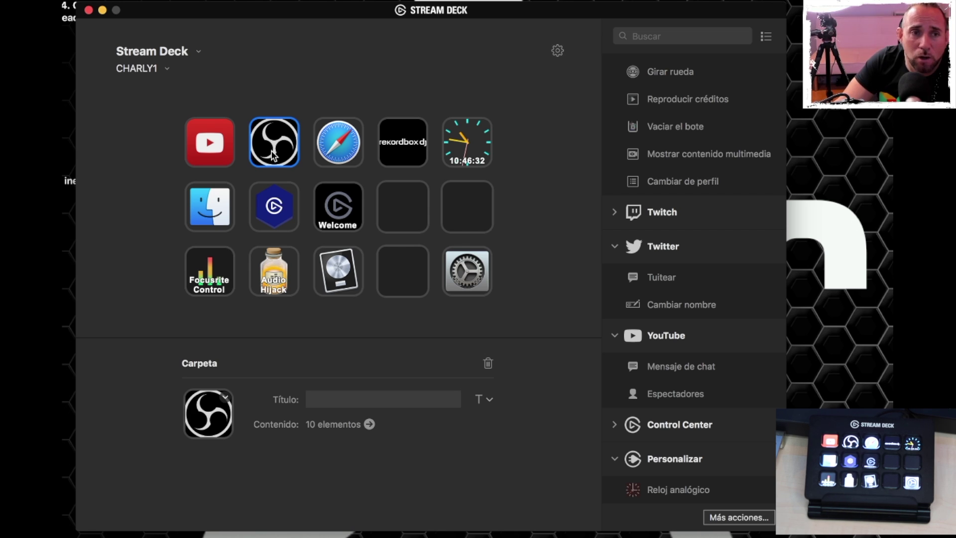
pyautogui.doubleClick(272, 154)
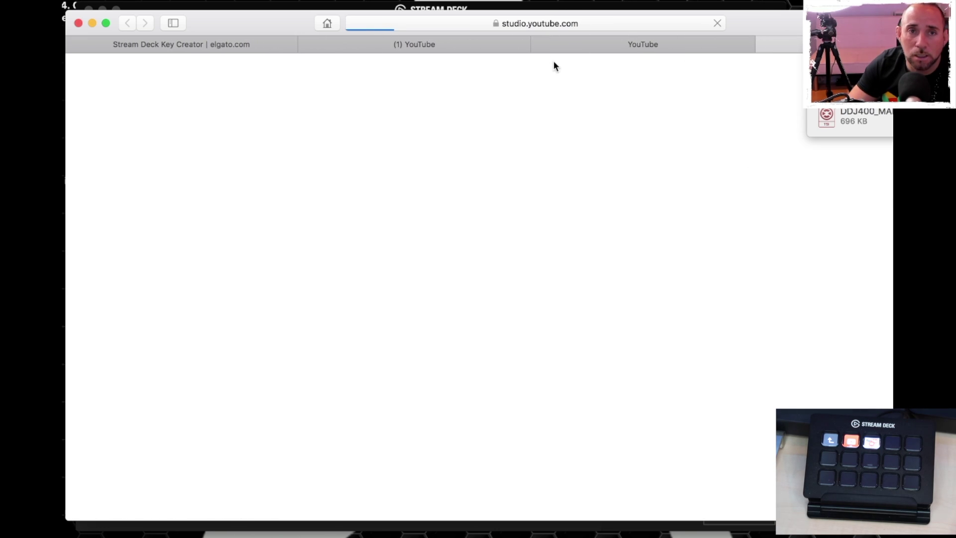
# Step: Close the extra YouTube and Key Creator browser tabs, plus the YouTube Studio and Google browser windows
pyautogui.click(538, 45)
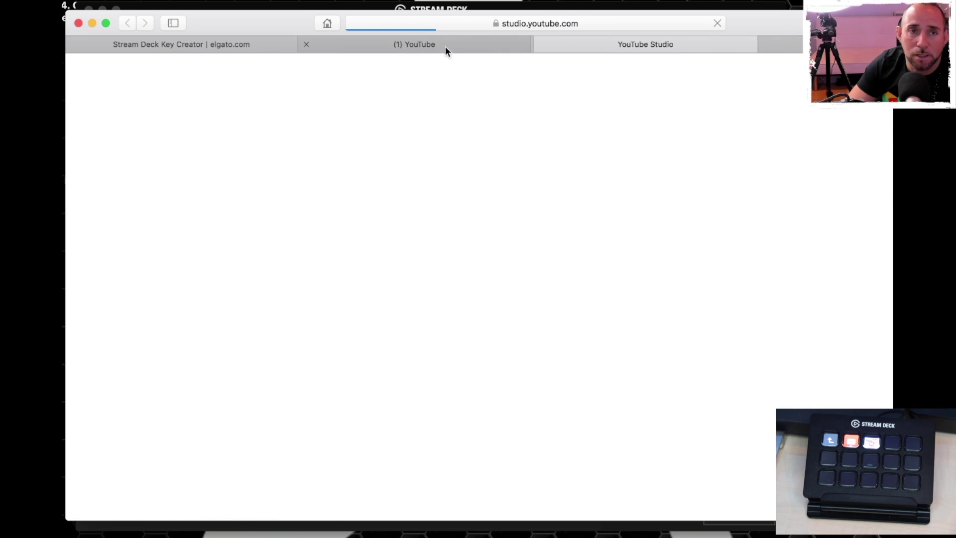
pyautogui.click(306, 45)
pyautogui.click(77, 44)
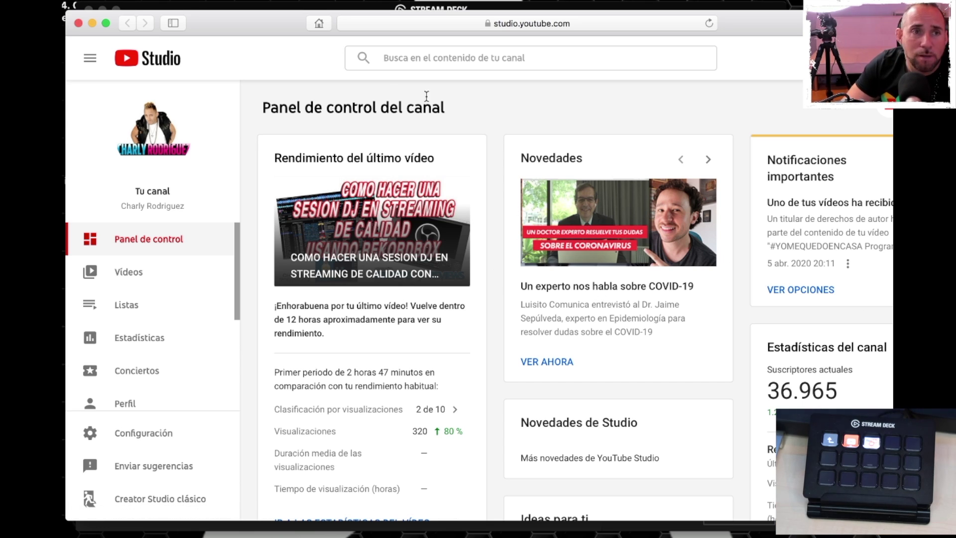
pyautogui.click(78, 23)
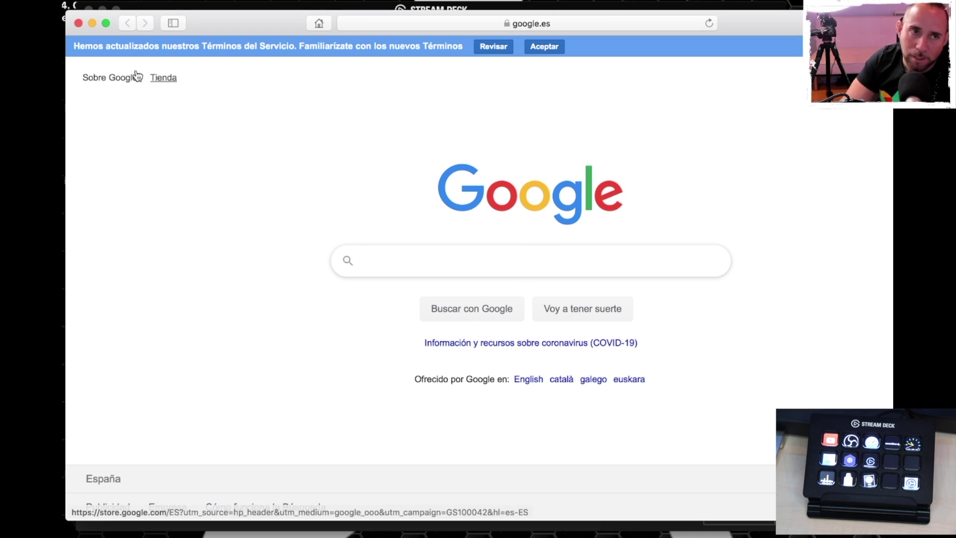
pyautogui.click(78, 23)
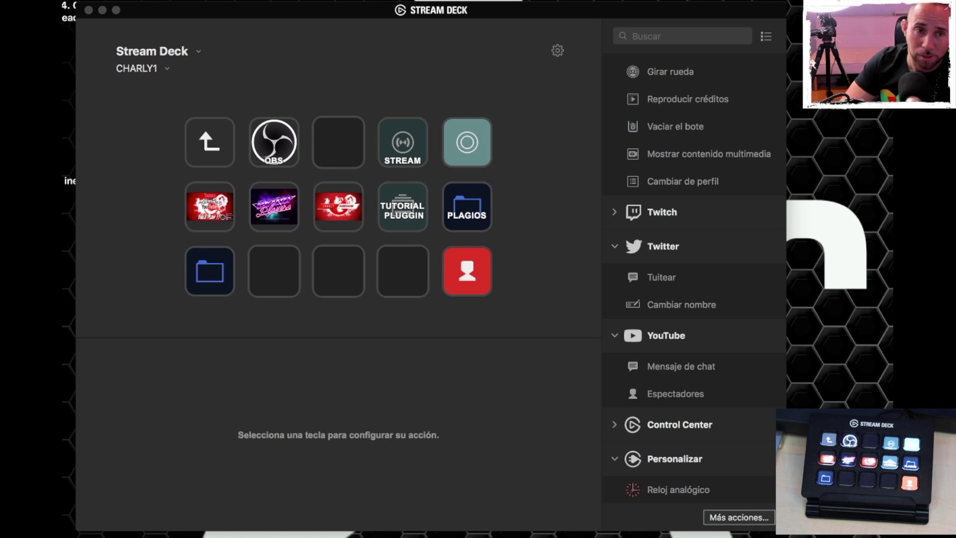
# Step: Select the red folder key at the start of the second row in the OBS folder
pyautogui.click(221, 217)
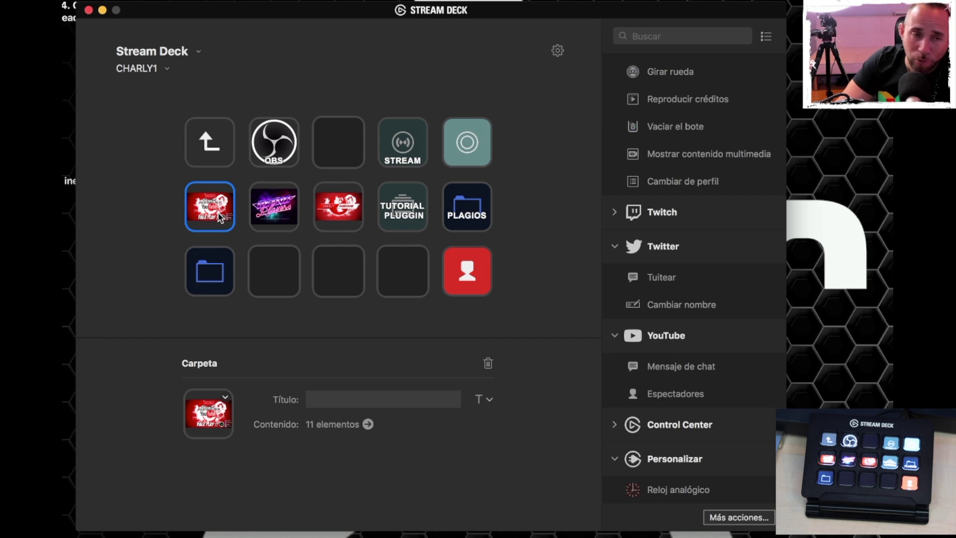
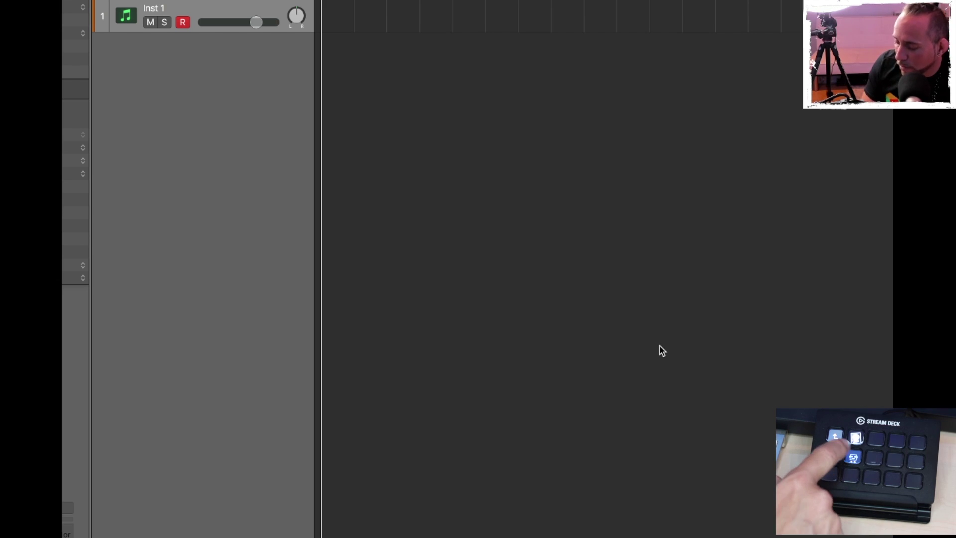
# Step: Open the mixer window in the music project, enlarge it towards the lower corner, and close it
pyautogui.press('super+2')
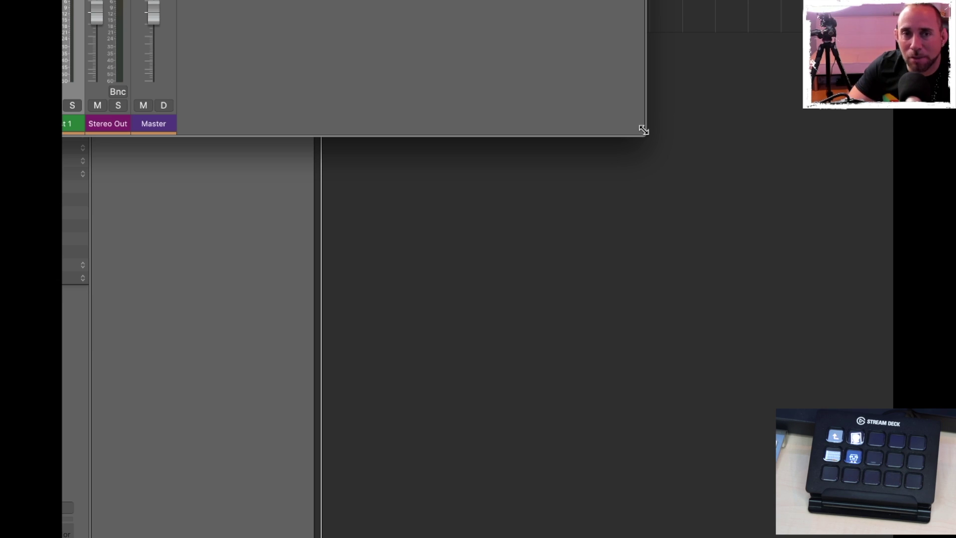
pyautogui.moveTo(643, 130); pyautogui.dragTo(893, 493)
pyautogui.press('super+w')
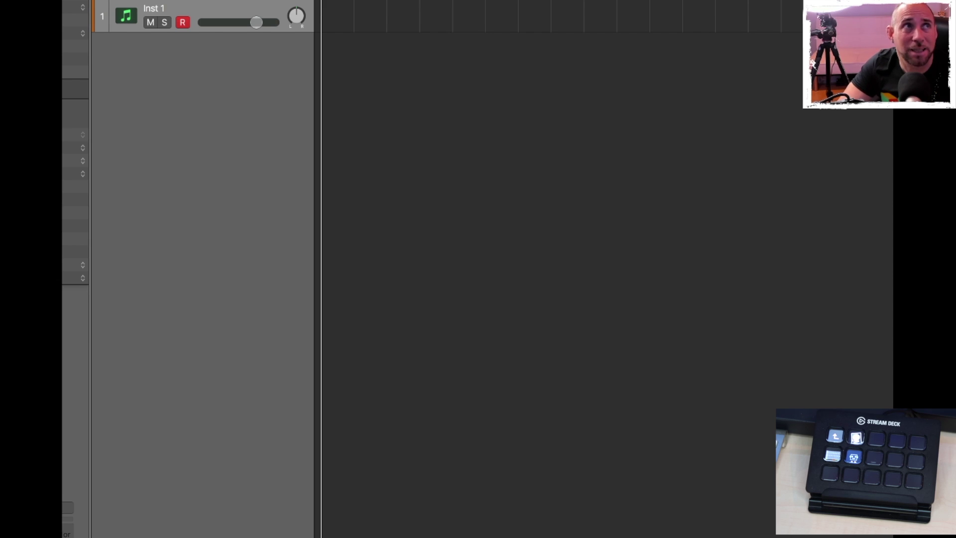
# Step: Show the mixer again, move it over the track area, and demonstrate opening and closing it
pyautogui.press('x')
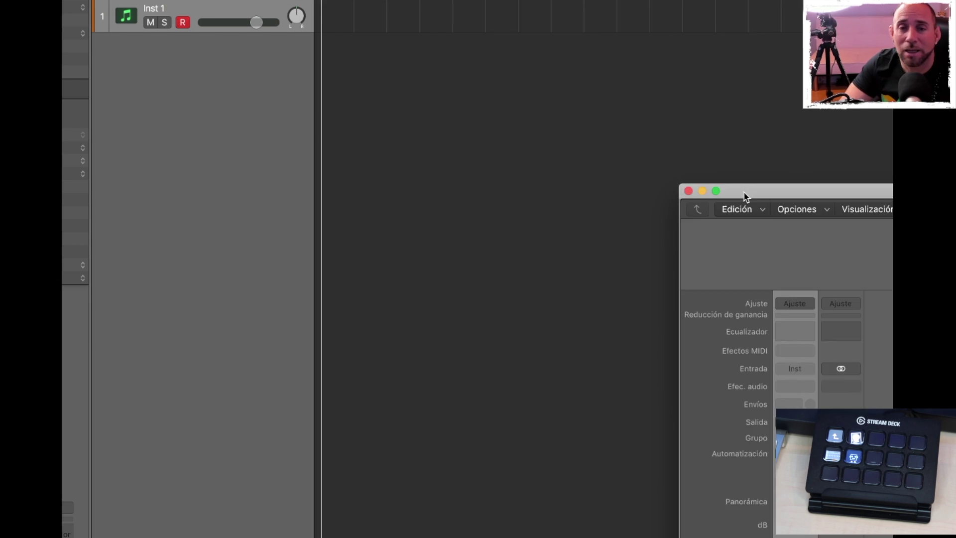
pyautogui.moveTo(743, 191); pyautogui.dragTo(396, 112)
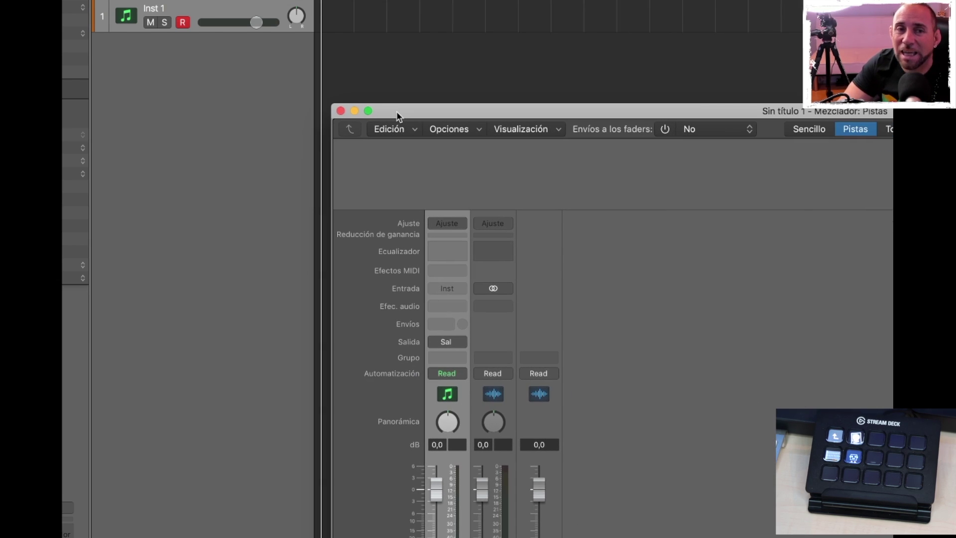
pyautogui.click(340, 111)
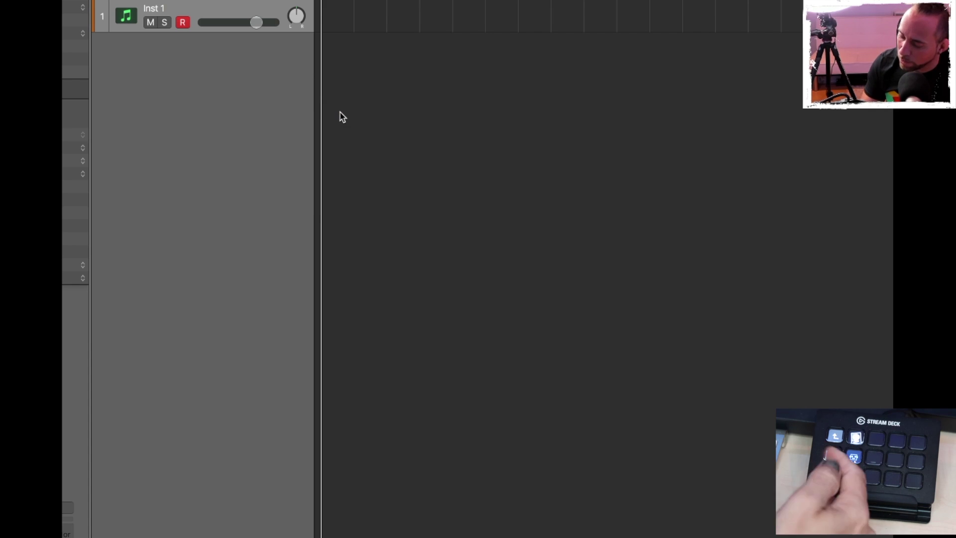
pyautogui.press('x')
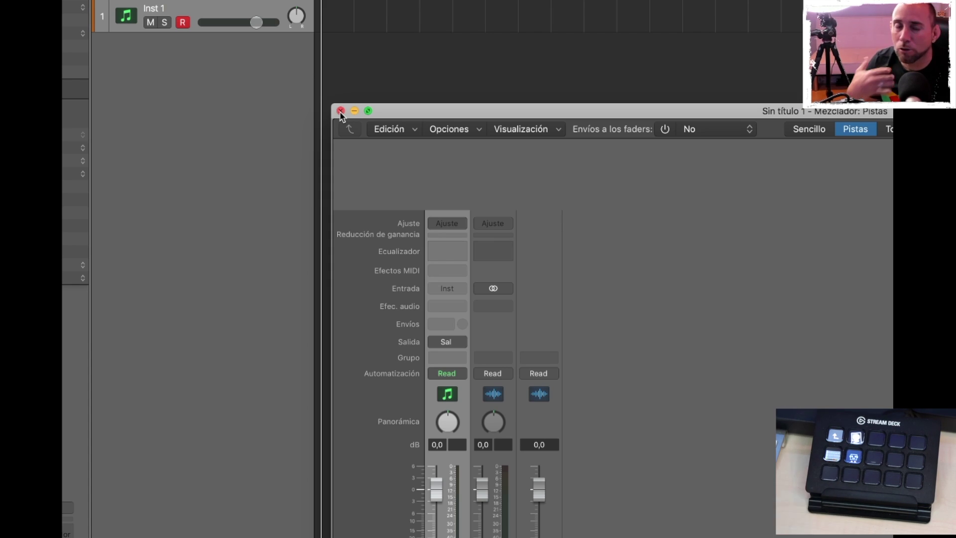
pyautogui.click(341, 111)
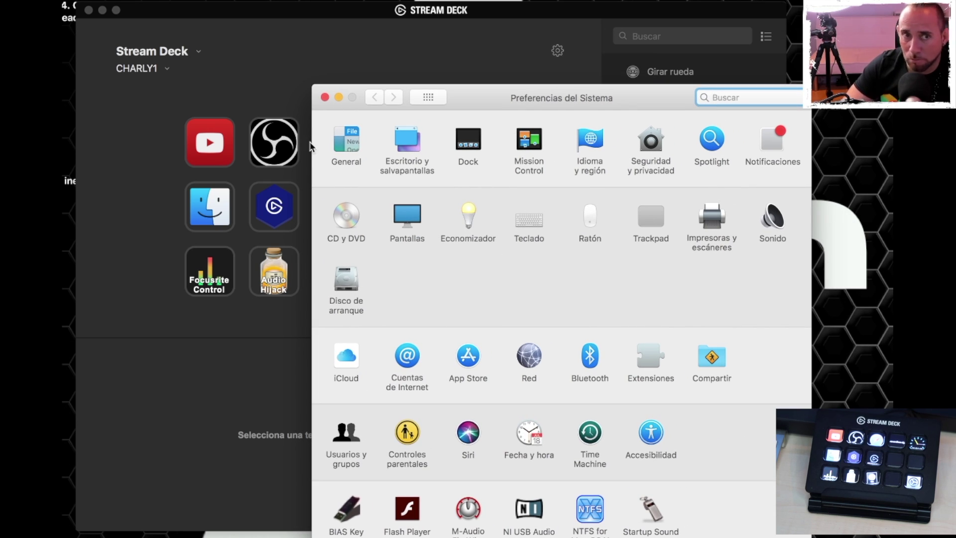
# Step: Close the System Preferences window each time it opens over Stream Deck
pyautogui.click(324, 98)
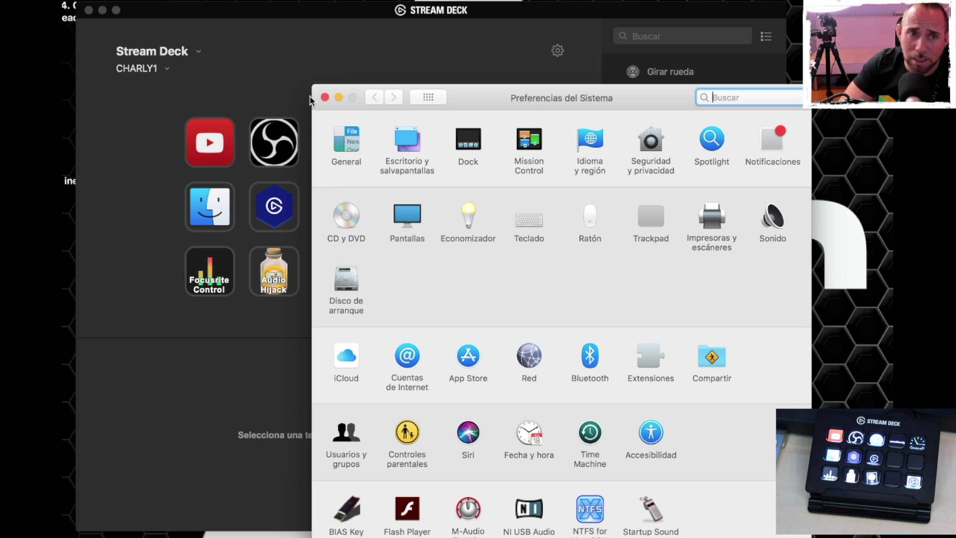
pyautogui.click(325, 97)
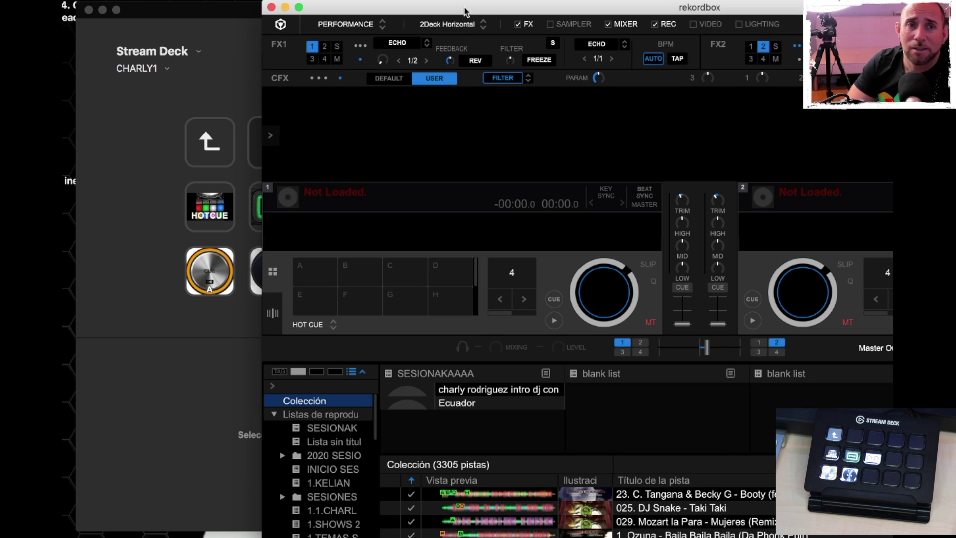
# Step: In rekordbox, load the track TODO TERMINÓ from the 1.1.CHARLY EXITOS playlist onto deck 1 and reposition the window to uncover the Stream Deck keys
pyautogui.moveTo(464, 11); pyautogui.dragTo(420, 7)
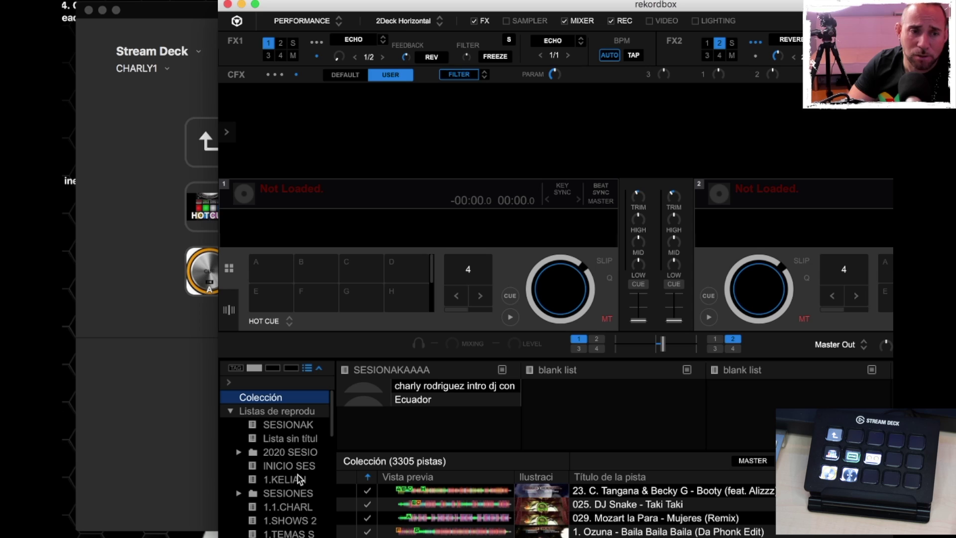
pyautogui.click(299, 492)
pyautogui.click(302, 506)
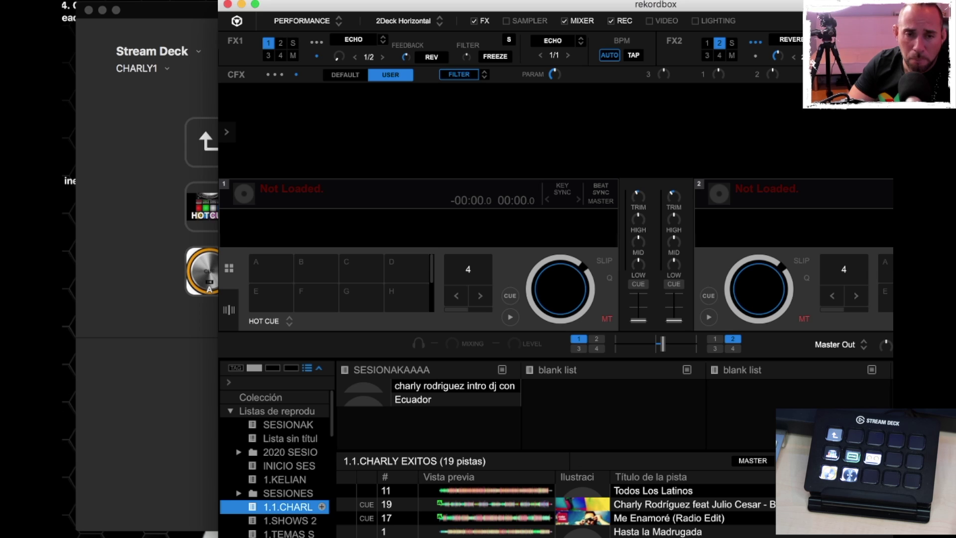
pyautogui.scroll(-5, 555, 511)
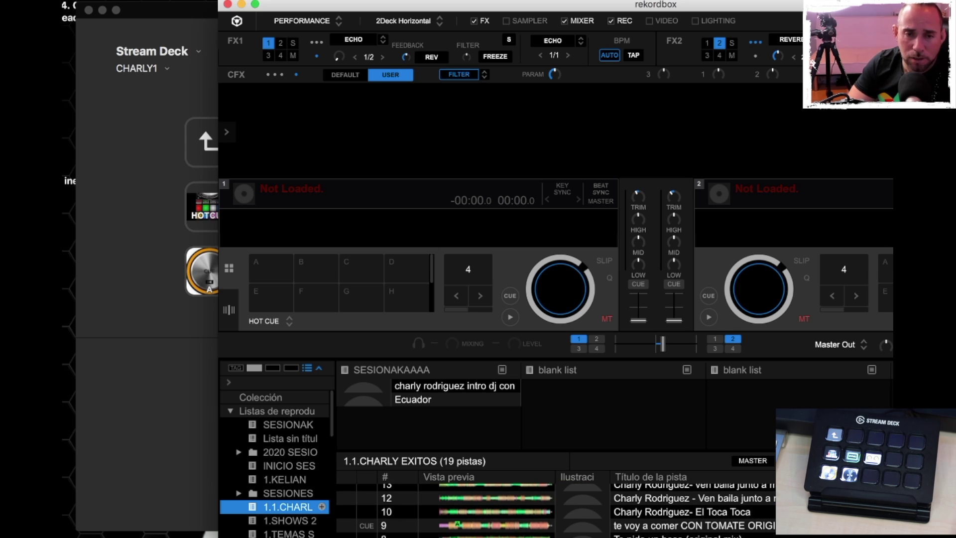
pyautogui.moveTo(648, 512); pyautogui.dragTo(543, 287)
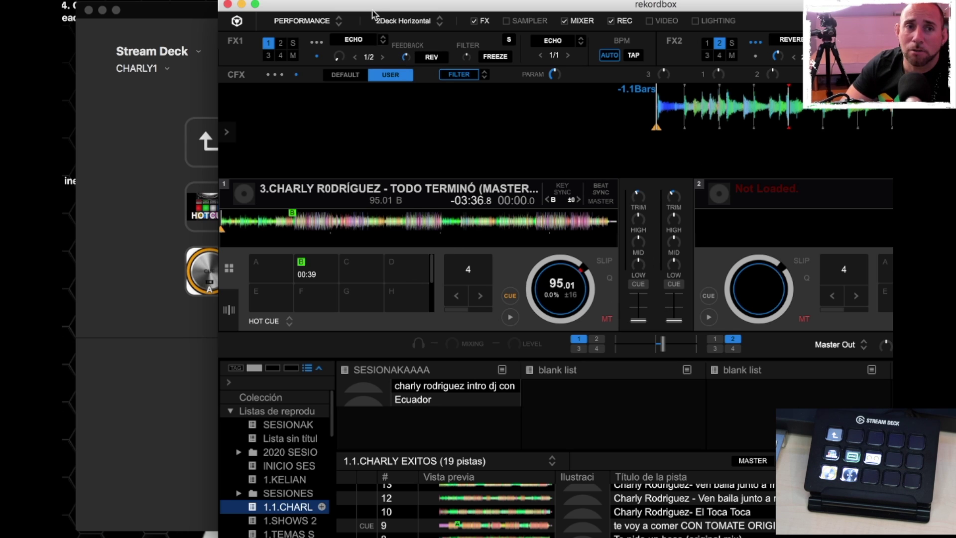
pyautogui.moveTo(372, 10); pyautogui.dragTo(521, 1)
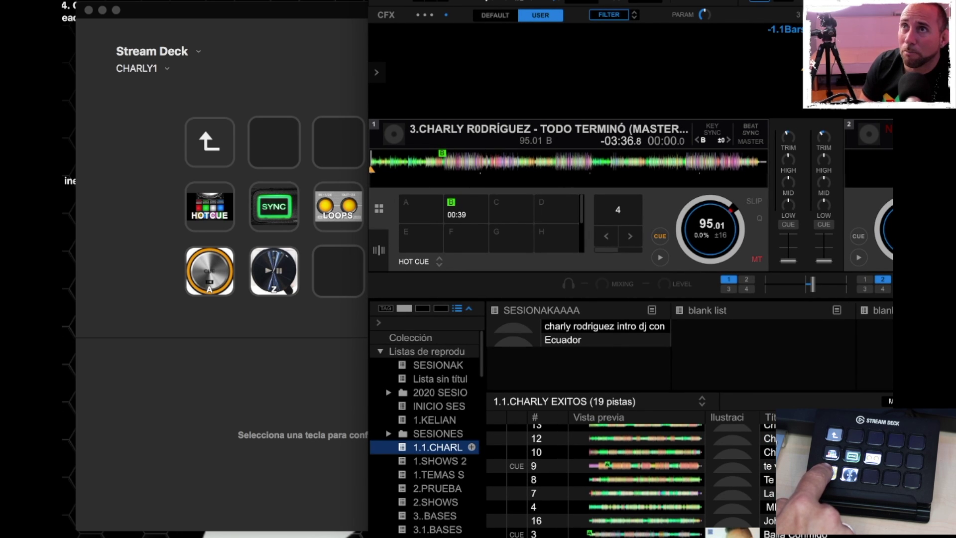
# Step: Play the track on deck 1 and return it to its cue point, twice
pyautogui.press('z')
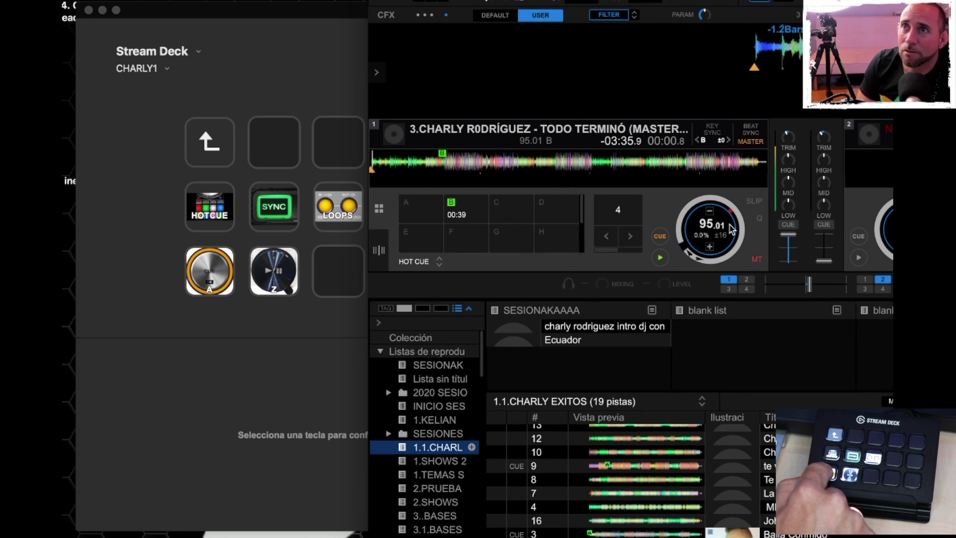
pyautogui.press('a')
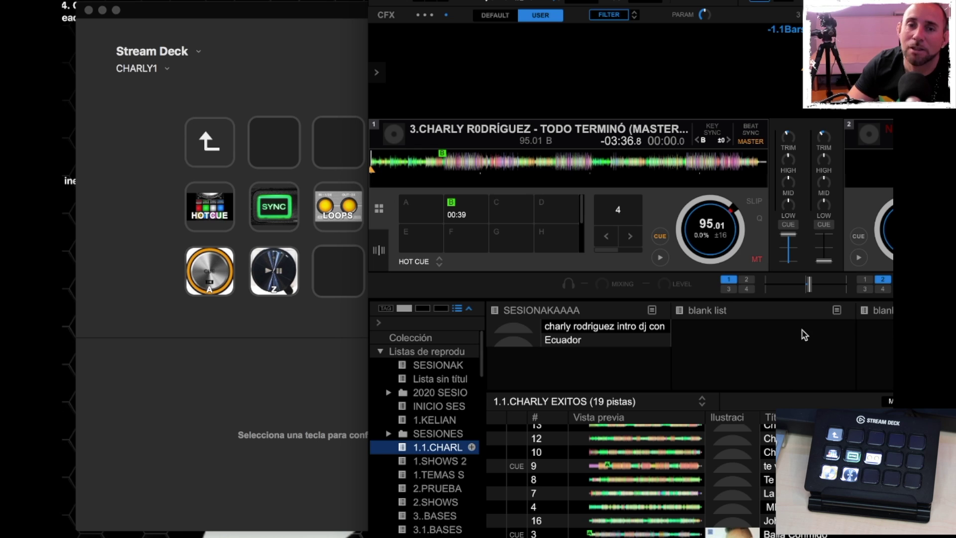
pyautogui.press('z')
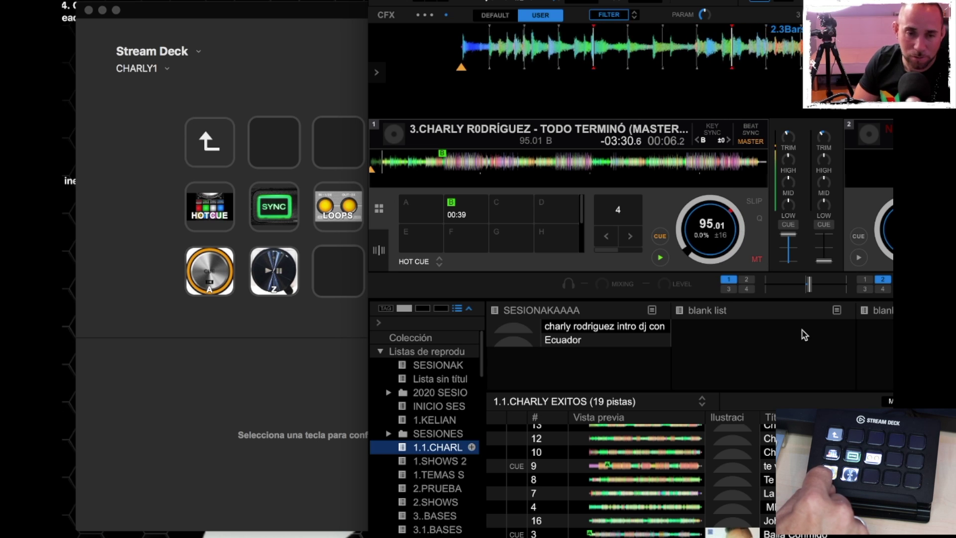
pyautogui.press('a')
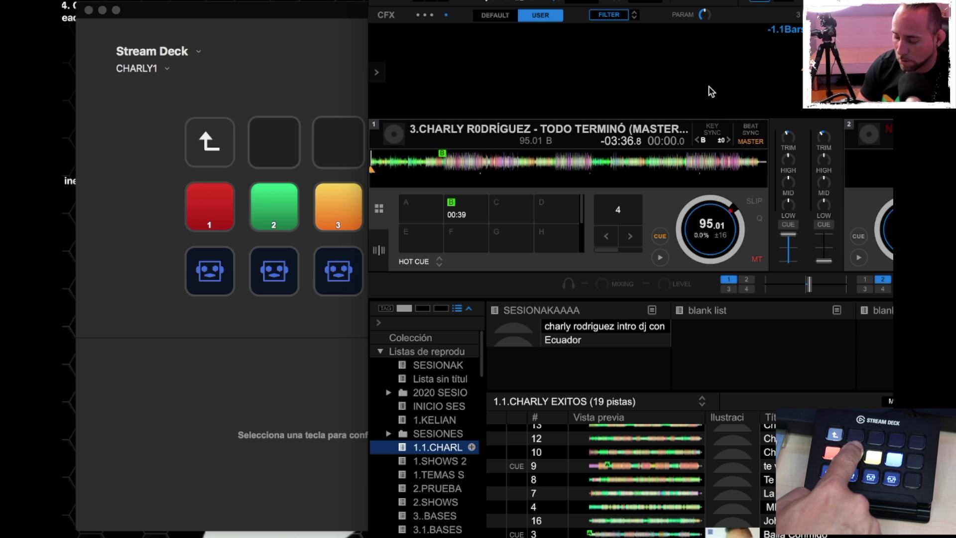
# Step: Trigger the deck 1 track's hot cue B at 00:39 several times and test playback from there
pyautogui.press('2')
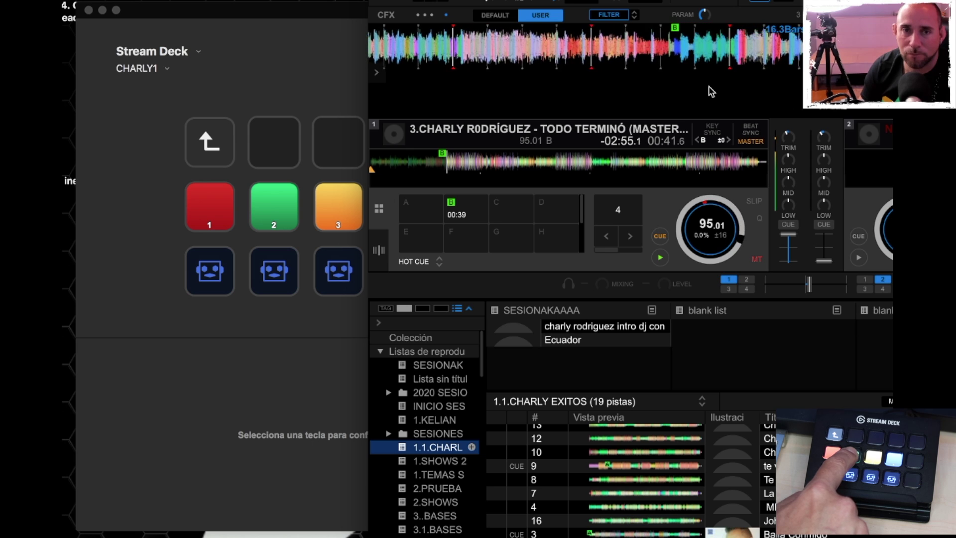
pyautogui.press('2')
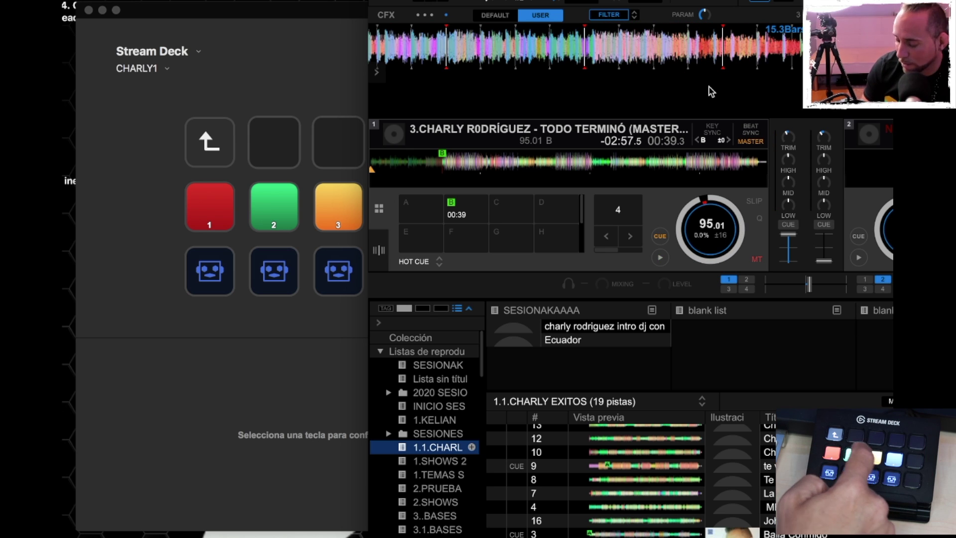
pyautogui.press('1')
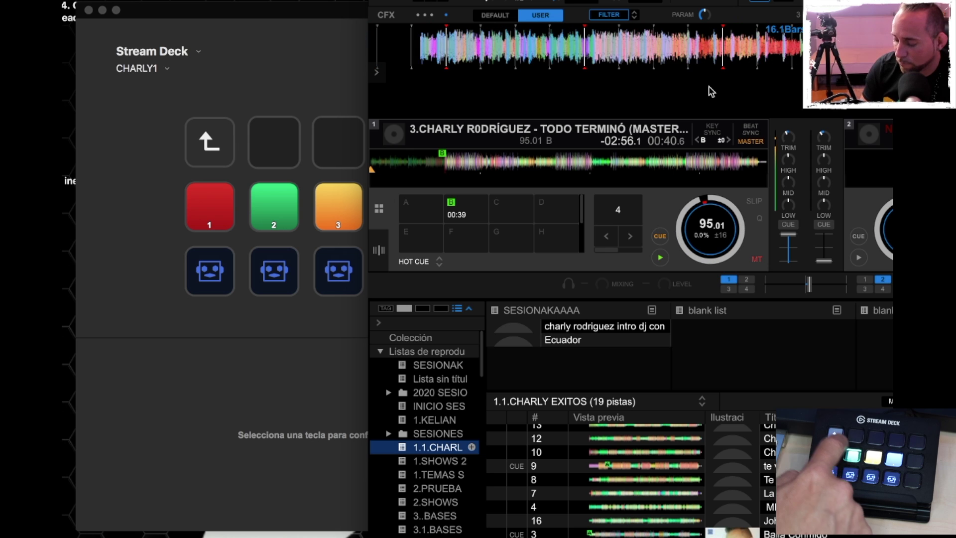
pyautogui.press('1')
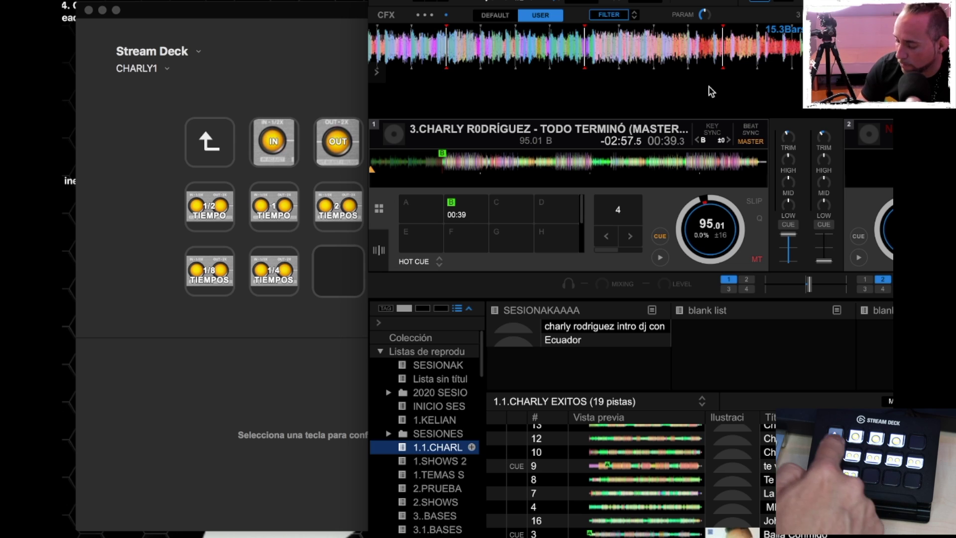
pyautogui.press('space')
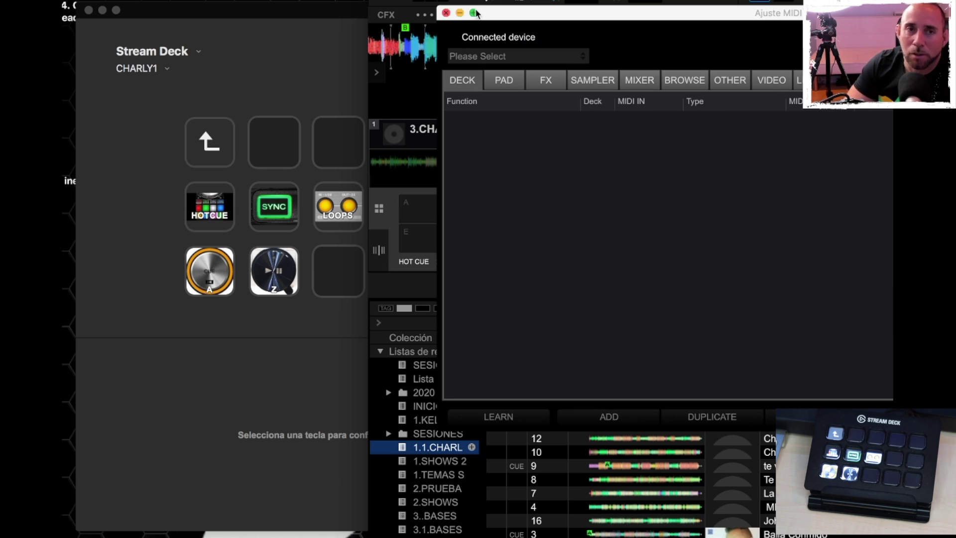
# Step: Close the MIDI settings window in rekordbox
pyautogui.click(446, 13)
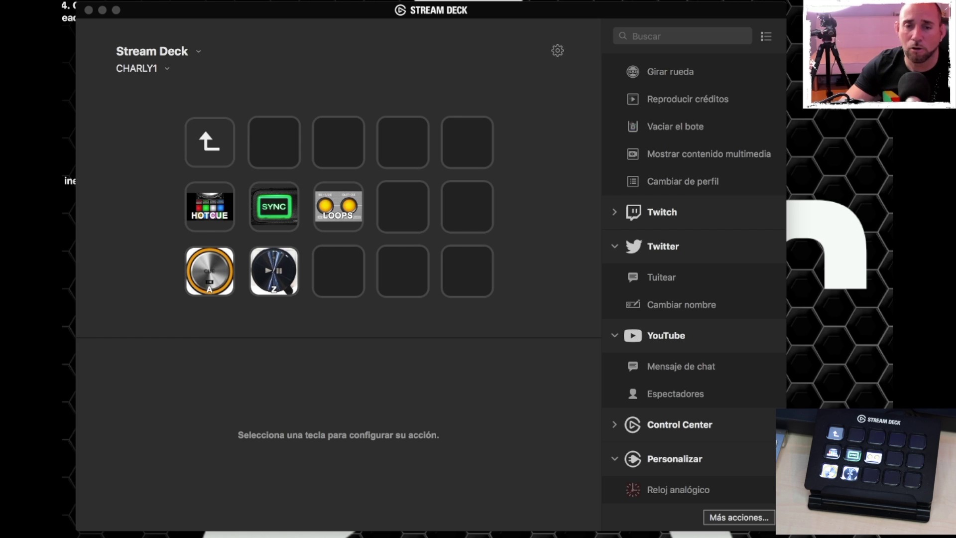
# Step: Add an iPhone as a mobile Stream Deck device and copy the existing Stream Deck's profiles to it
pyautogui.click(197, 51)
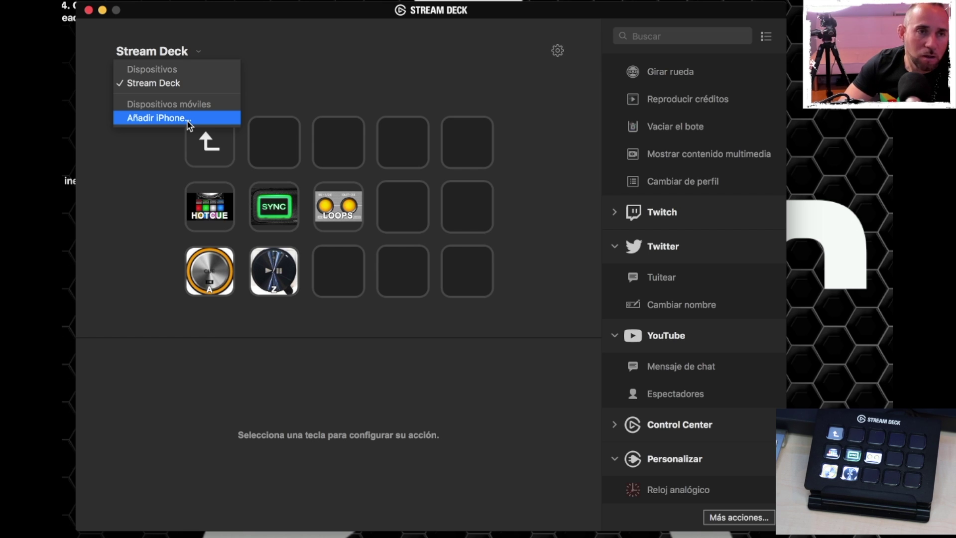
pyautogui.click(189, 121)
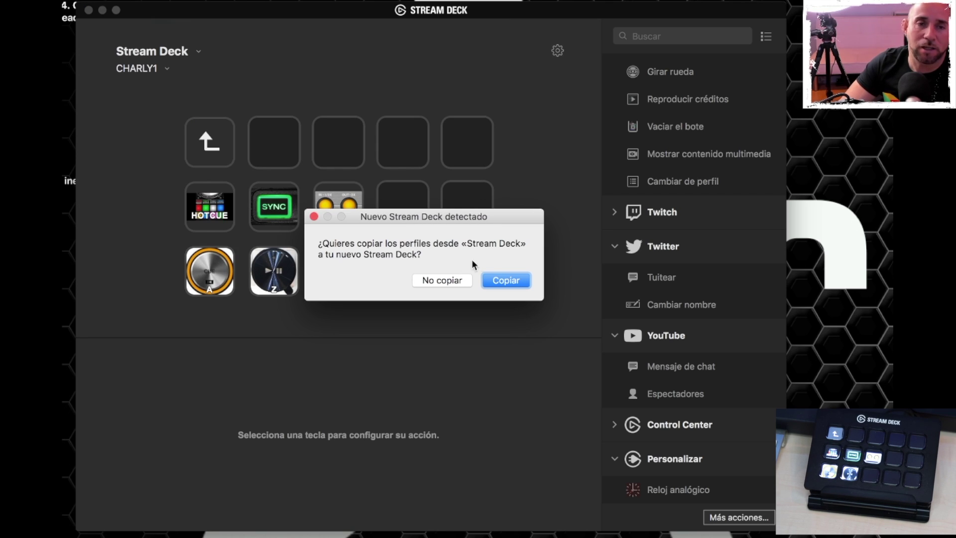
pyautogui.click(512, 280)
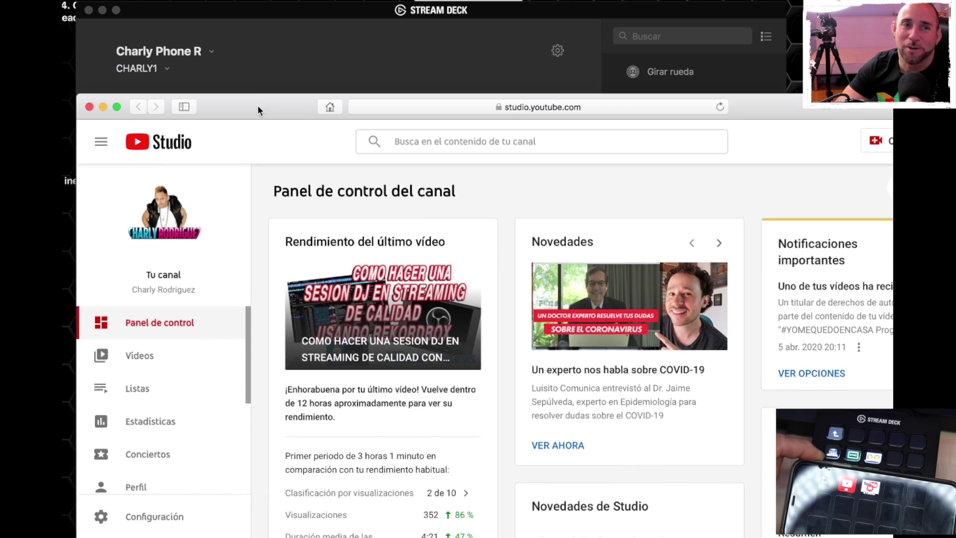
# Step: Shift the YouTube Studio browser window slightly and close the System Preferences window
pyautogui.moveTo(258, 106); pyautogui.dragTo(319, 96)
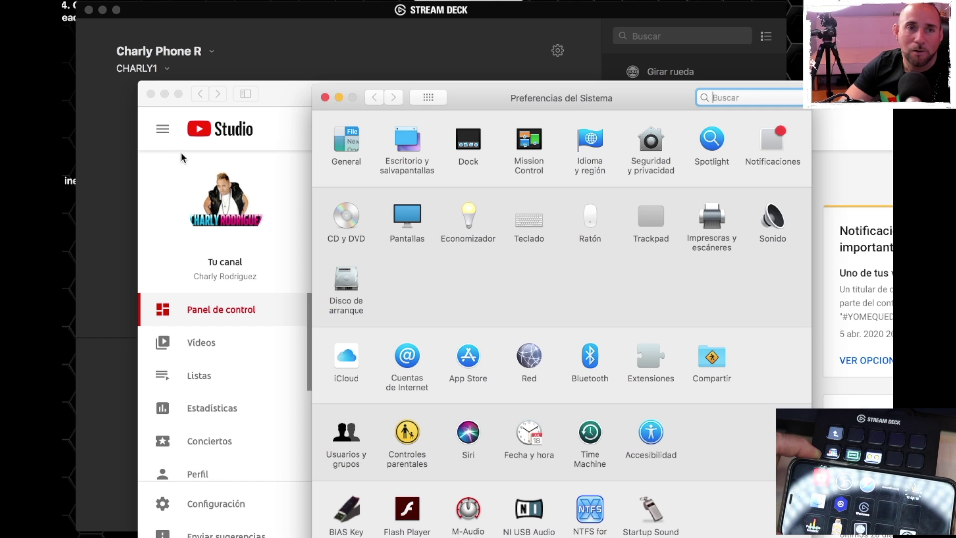
pyautogui.click(324, 97)
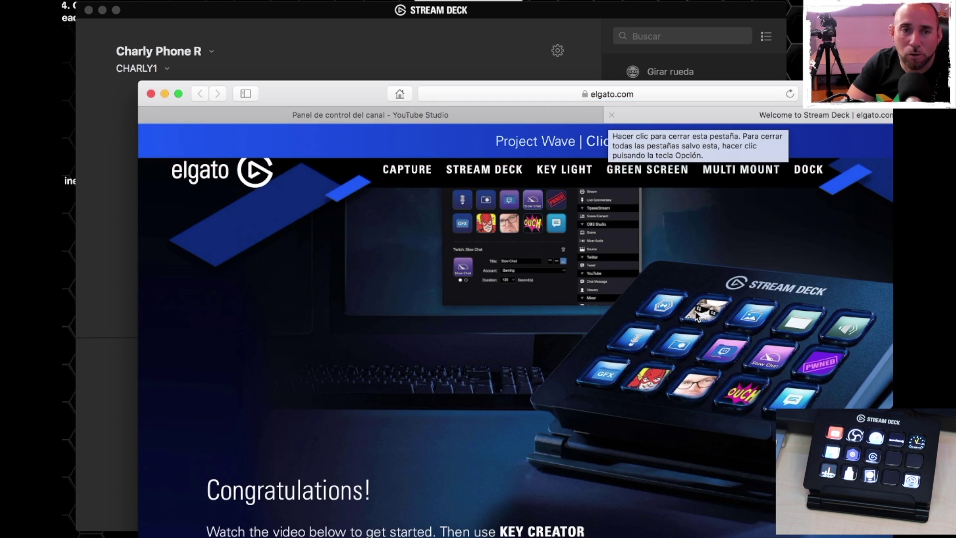
# Step: Look through the Stream Deck welcome page on elgato.com and reveal the list of Stream Deck products
pyautogui.scroll(-5, 552, 356)
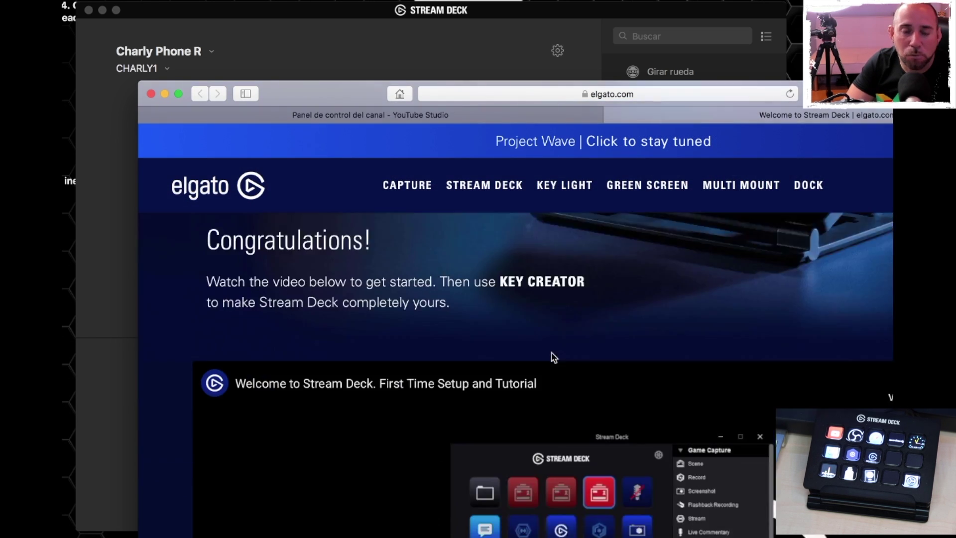
pyautogui.scroll(-3, 552, 357)
pyautogui.scroll(8, 551, 352)
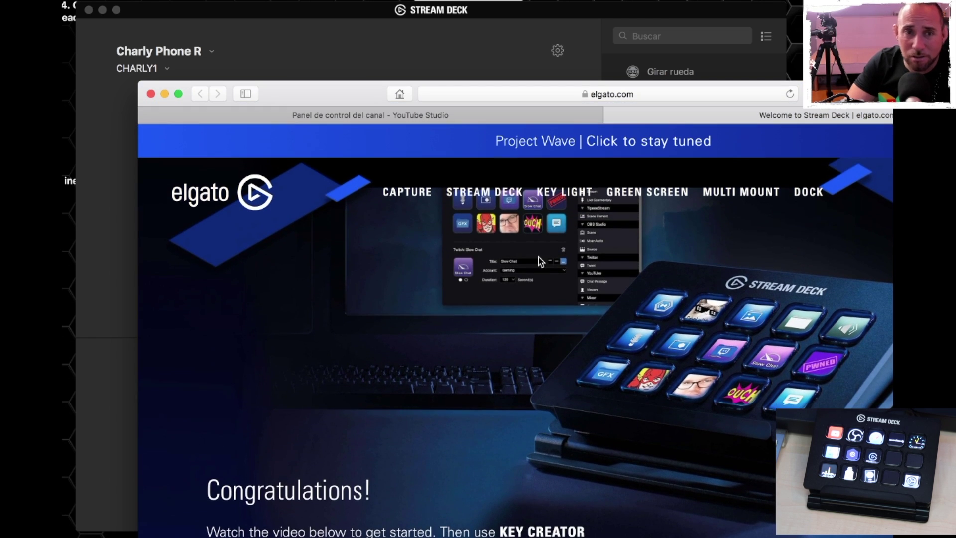
pyautogui.moveTo(468, 190)
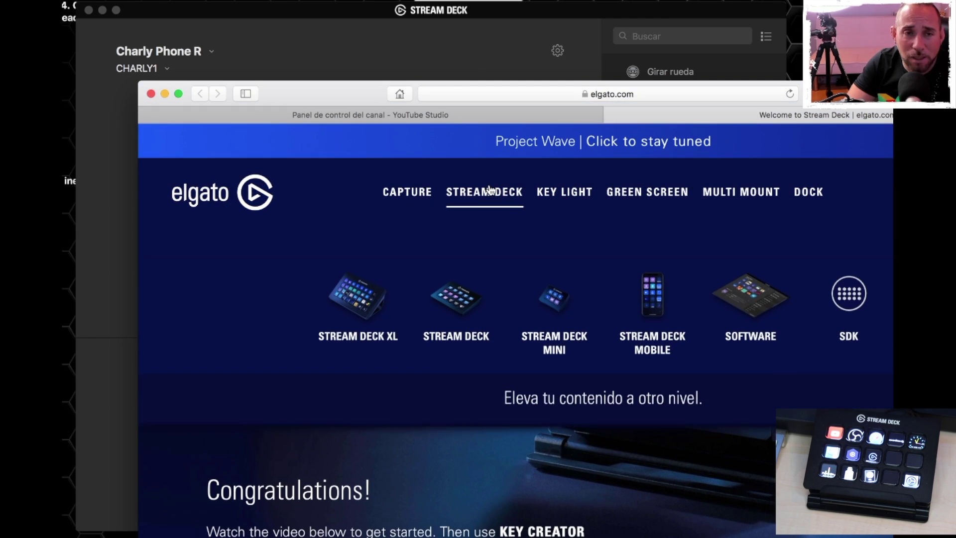